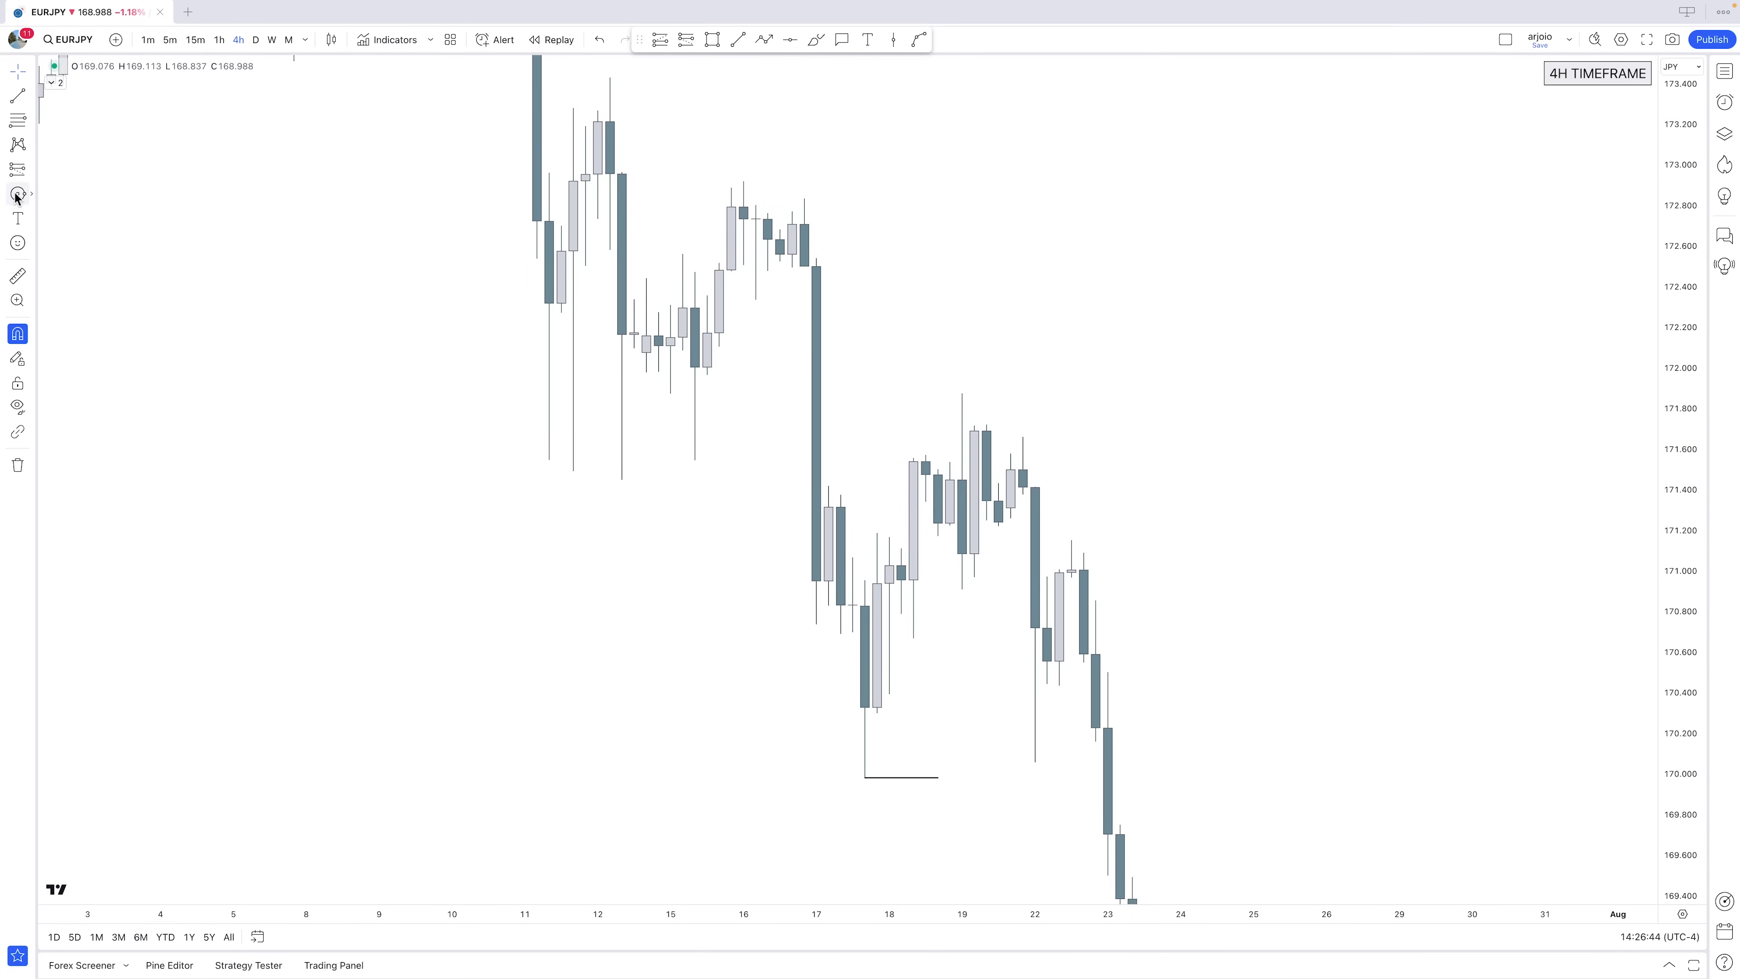
Draw circle markers above the 16 July swing high and below the 12 July swing low on the 4-hour EURJPY chart
click(743, 143)
click(819, 167)
click(18, 194)
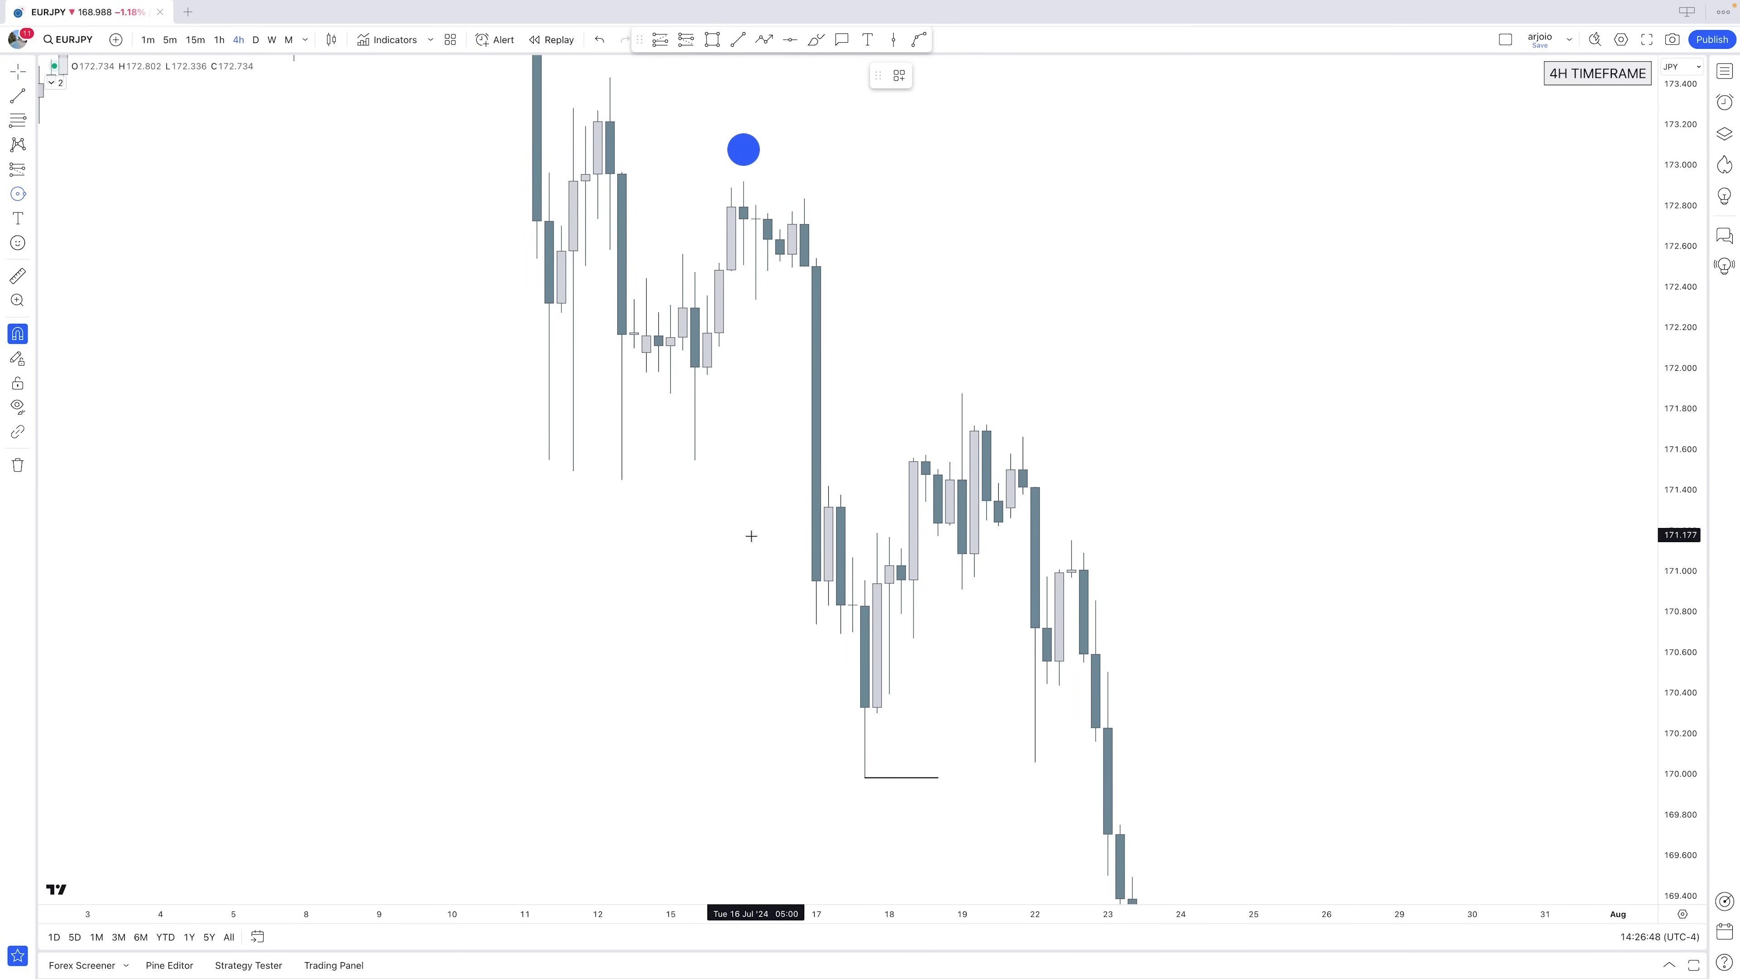
click(621, 506)
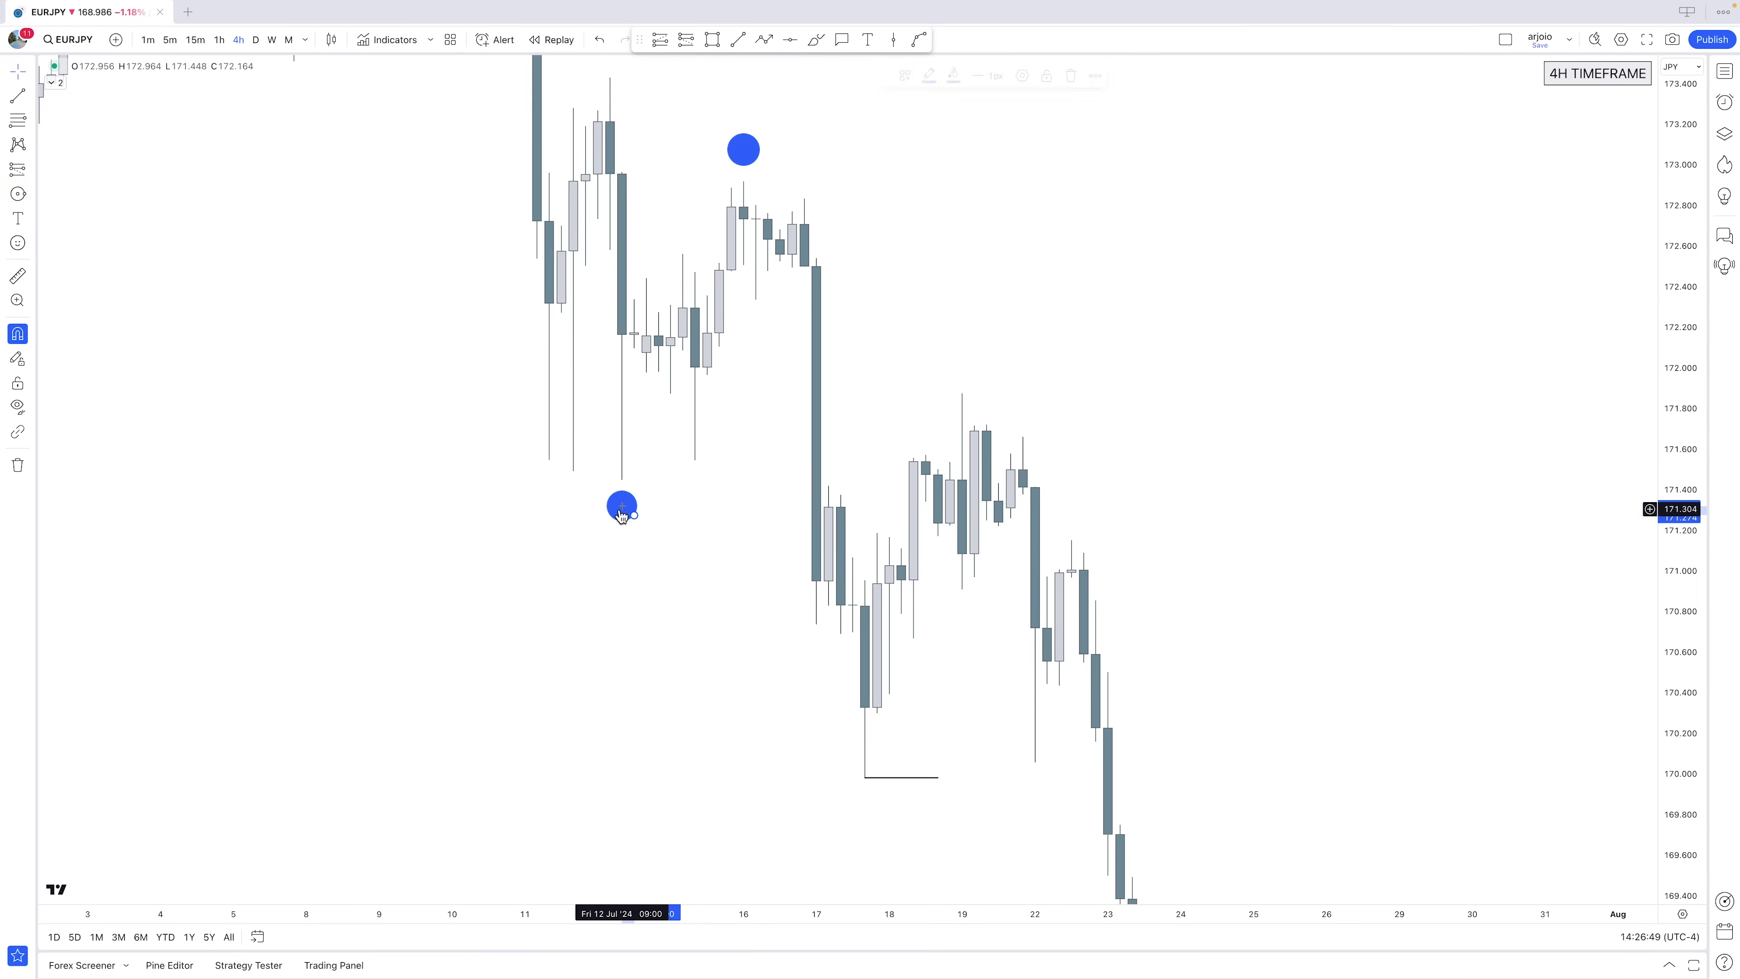
Draw two larger circle markers, one above the 19 July swing high and one below the 17 July swing low
click(18, 194)
drag(939, 369, 970, 367)
click(18, 194)
drag(841, 814, 865, 823)
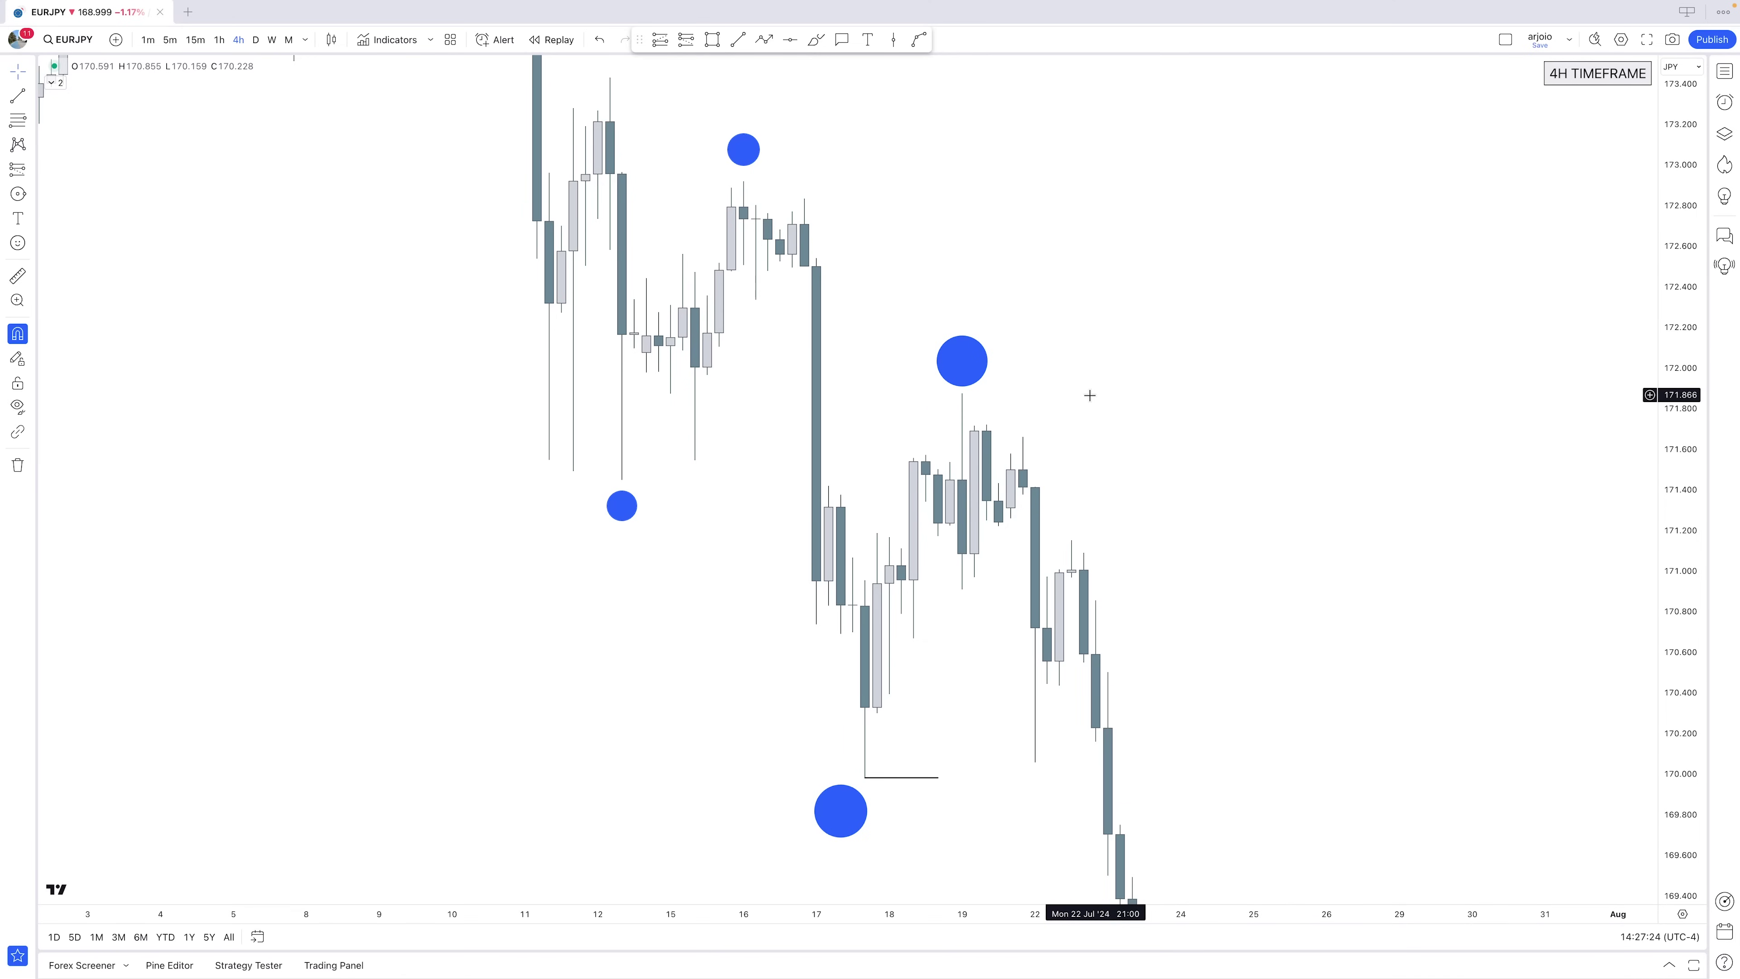
Draw a temporary rectangle over the range from the 12 July low to the 16 July high, extended to 22 July, and delete it
click(713, 39)
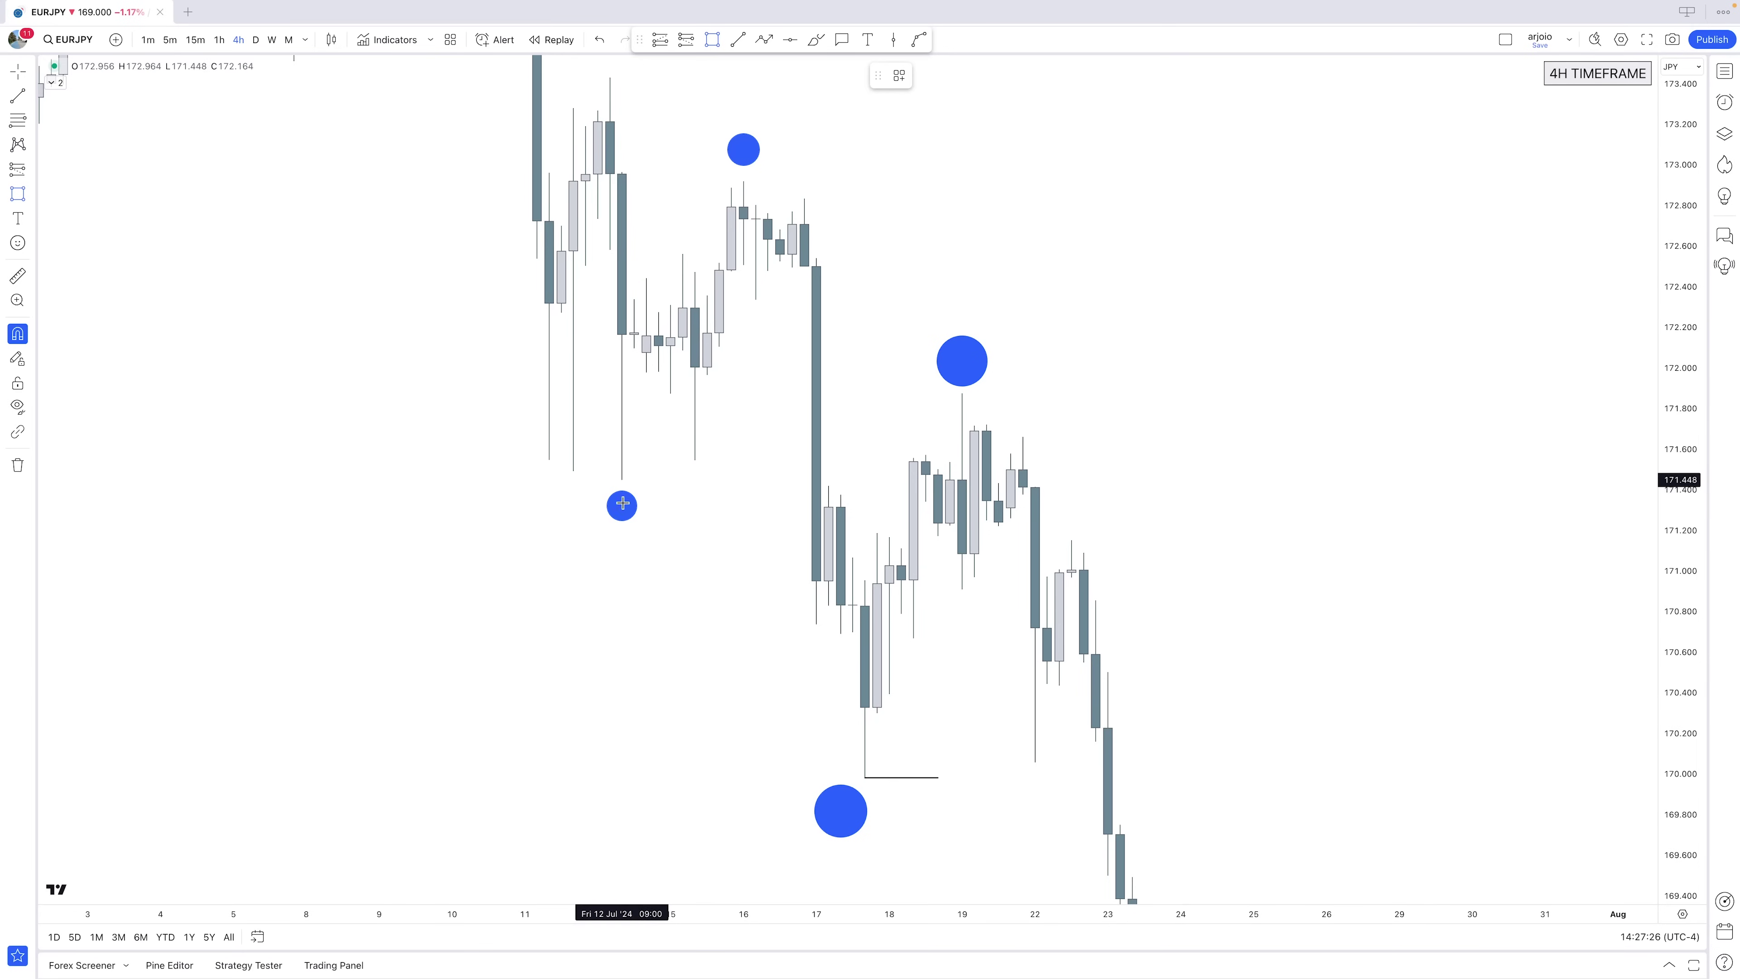
click(619, 480)
click(744, 182)
drag(744, 333, 1075, 341)
key(Delete)
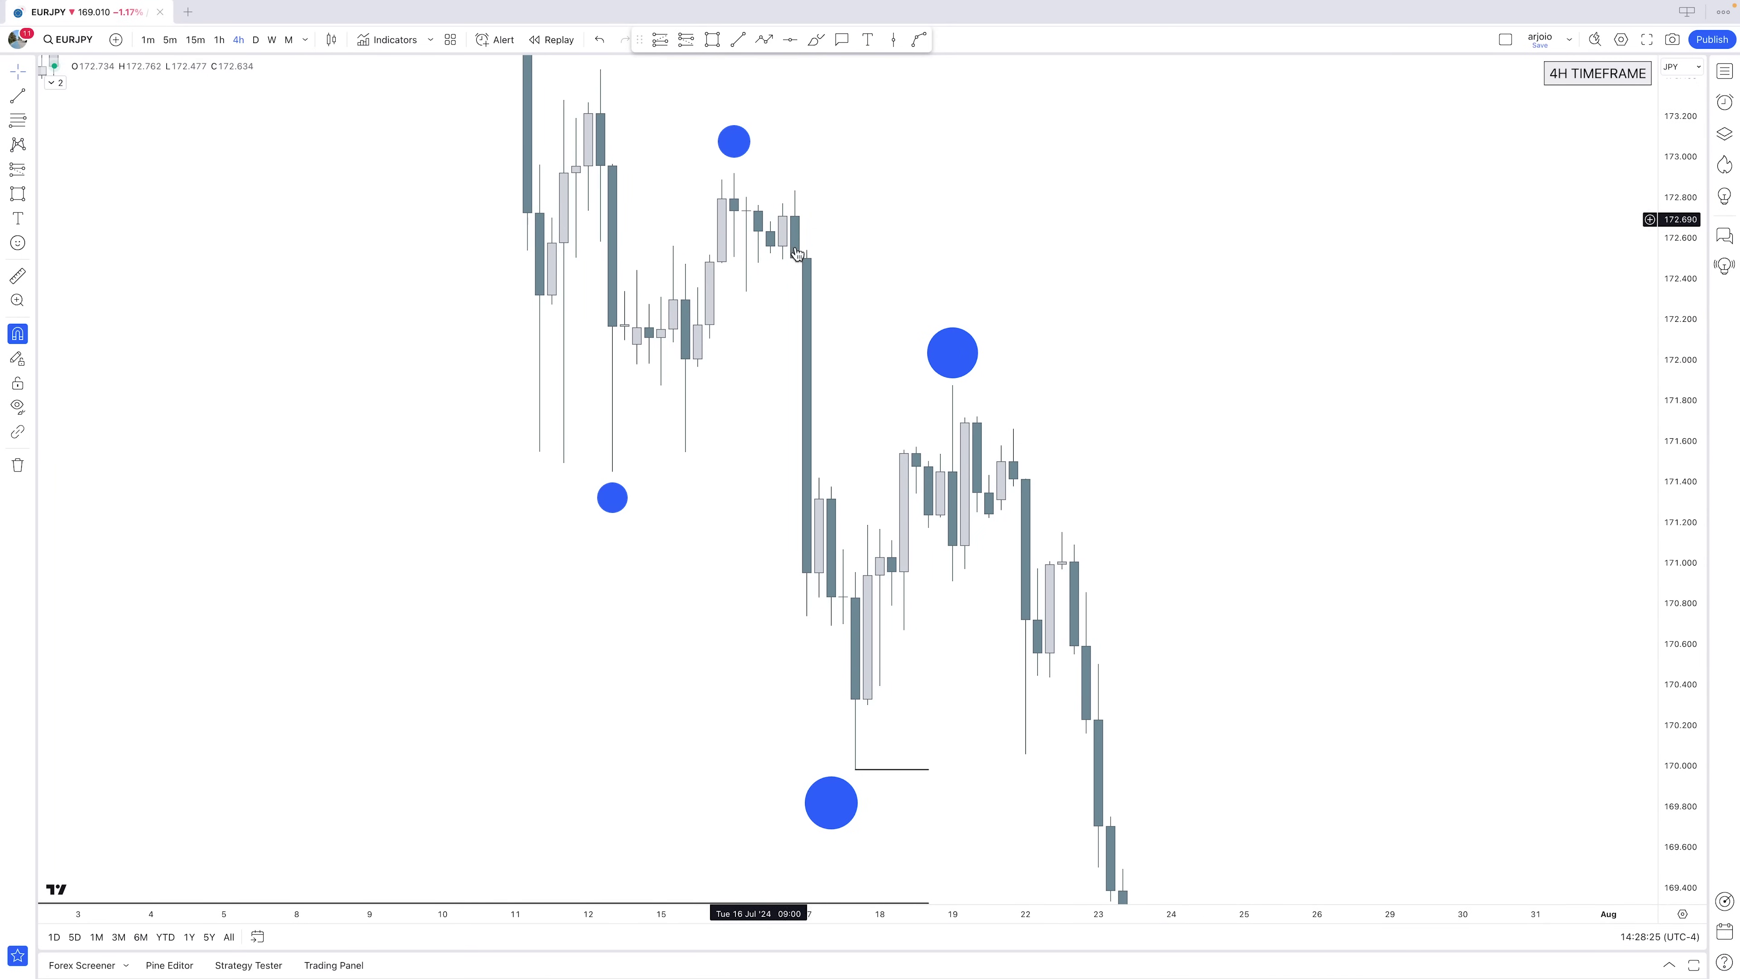
Delete the two larger circles at the 19 July high and the 17 July low
click(944, 357)
key(Delete)
click(835, 805)
key(Delete)
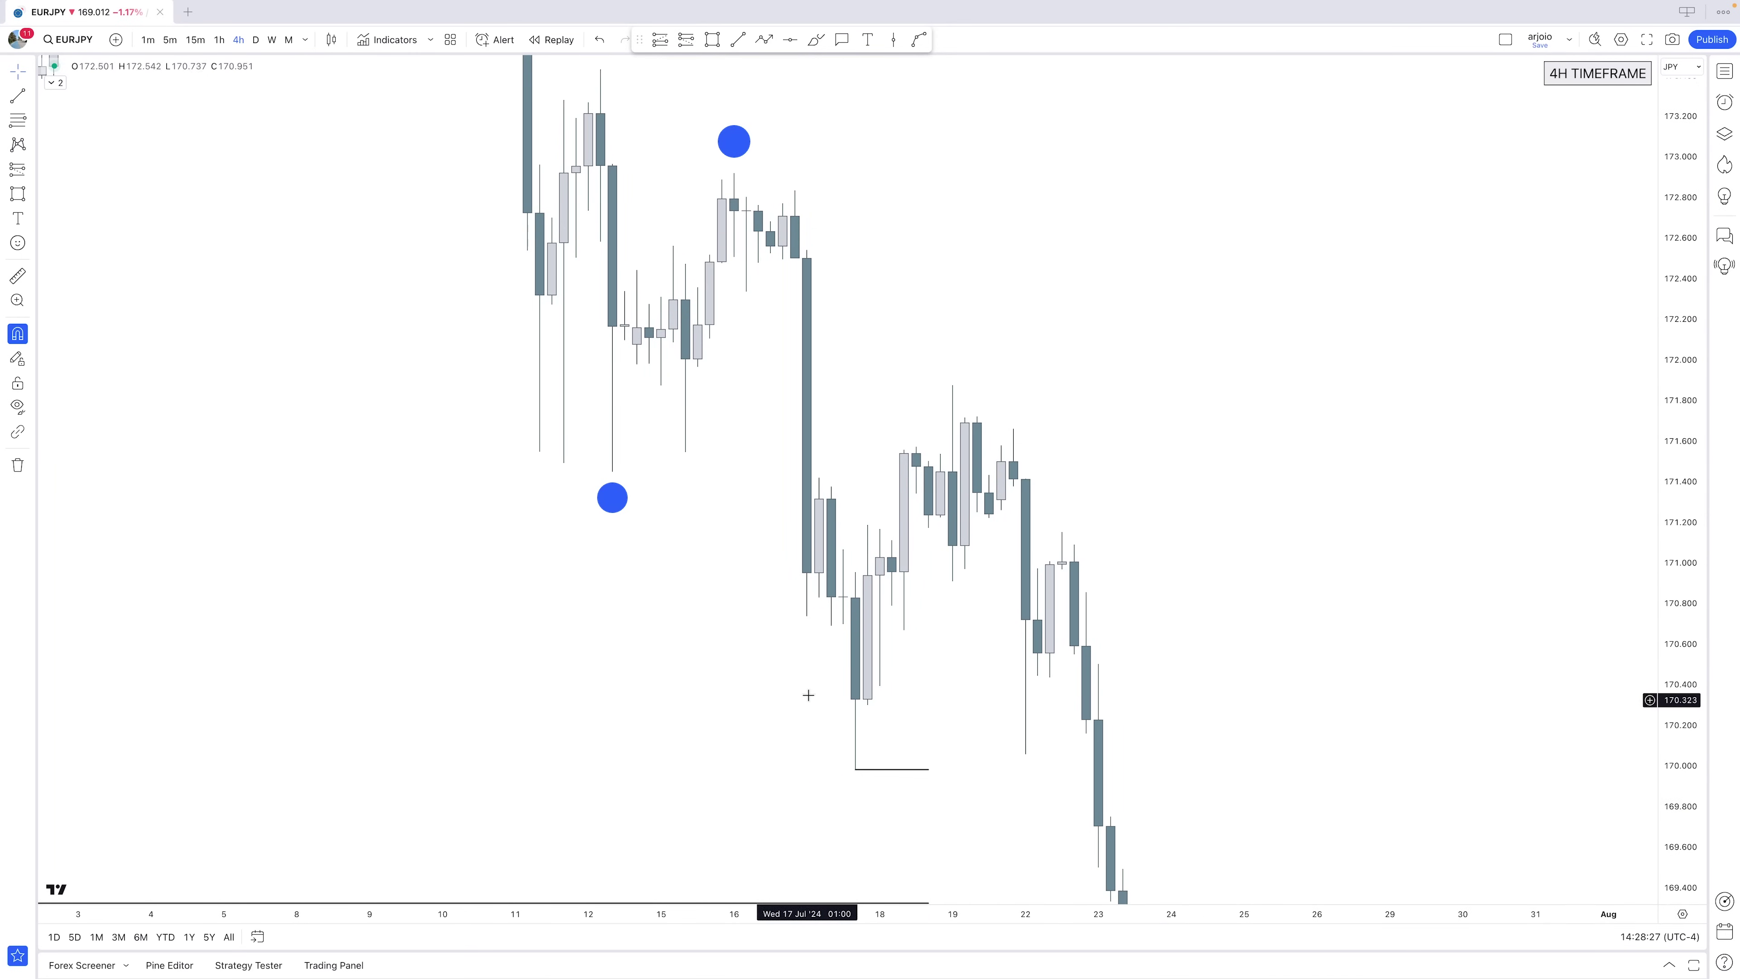
Draw a rectangle from 172.920 down to 171.448 between the two circled swing points, stretch it to 17 July, and delete it
drag(793, 650, 904, 790)
drag(722, 639, 719, 635)
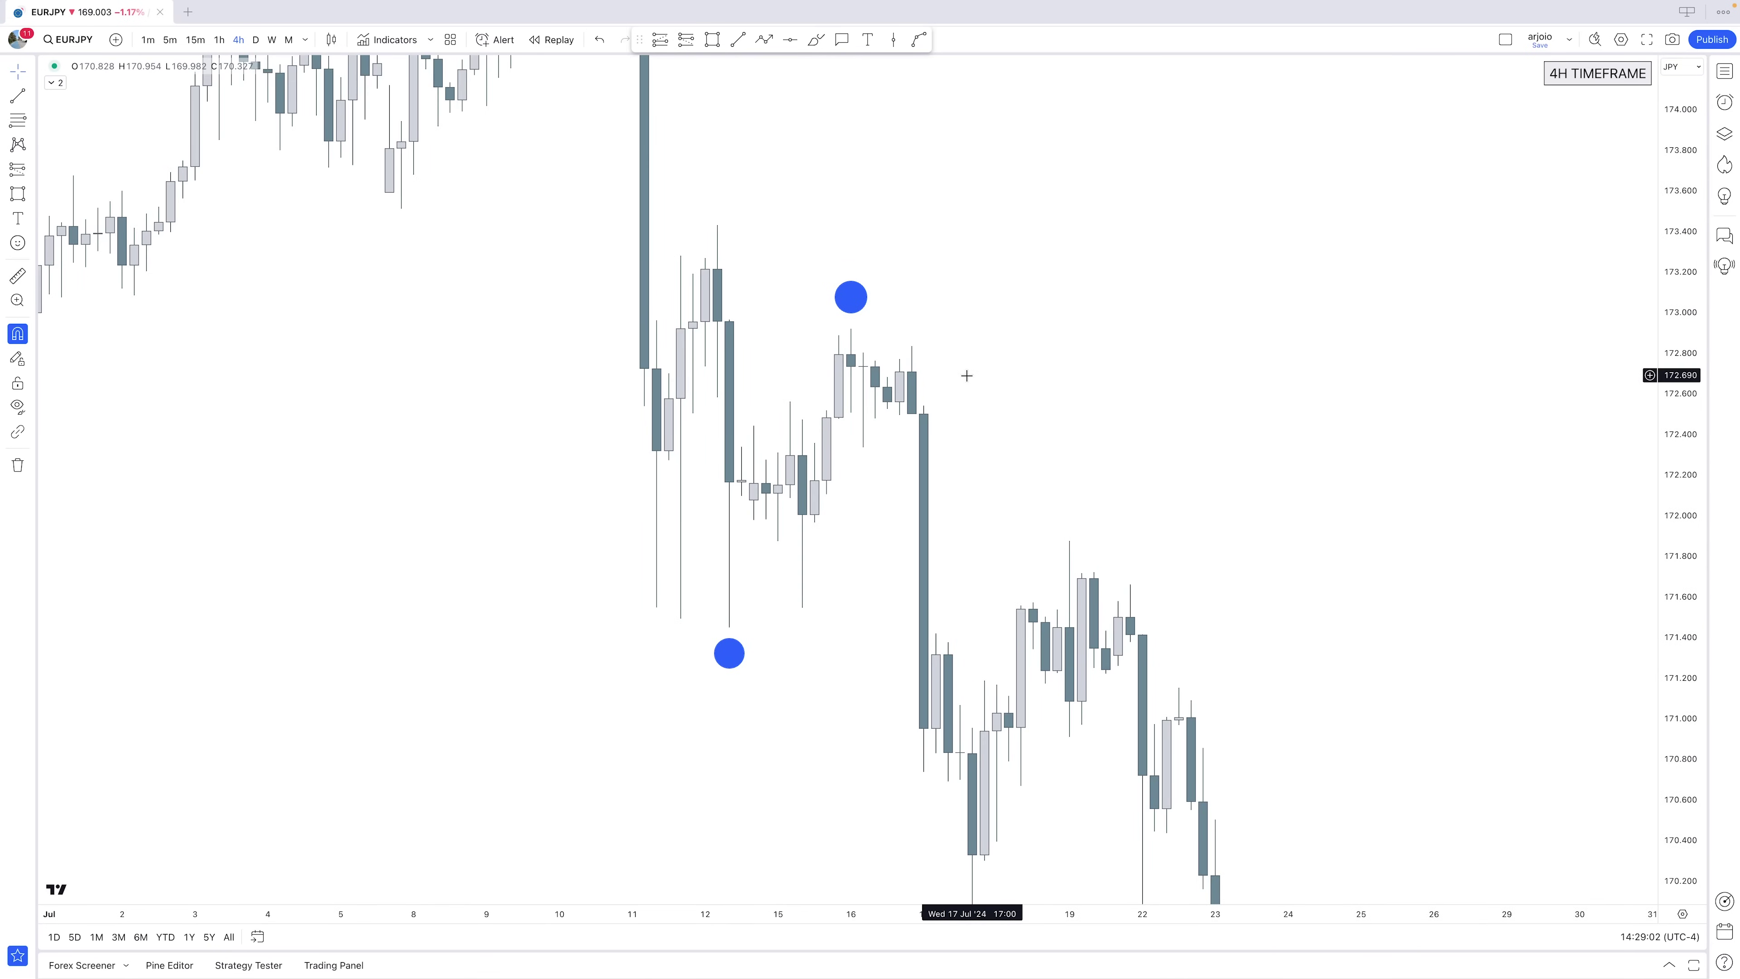
click(713, 39)
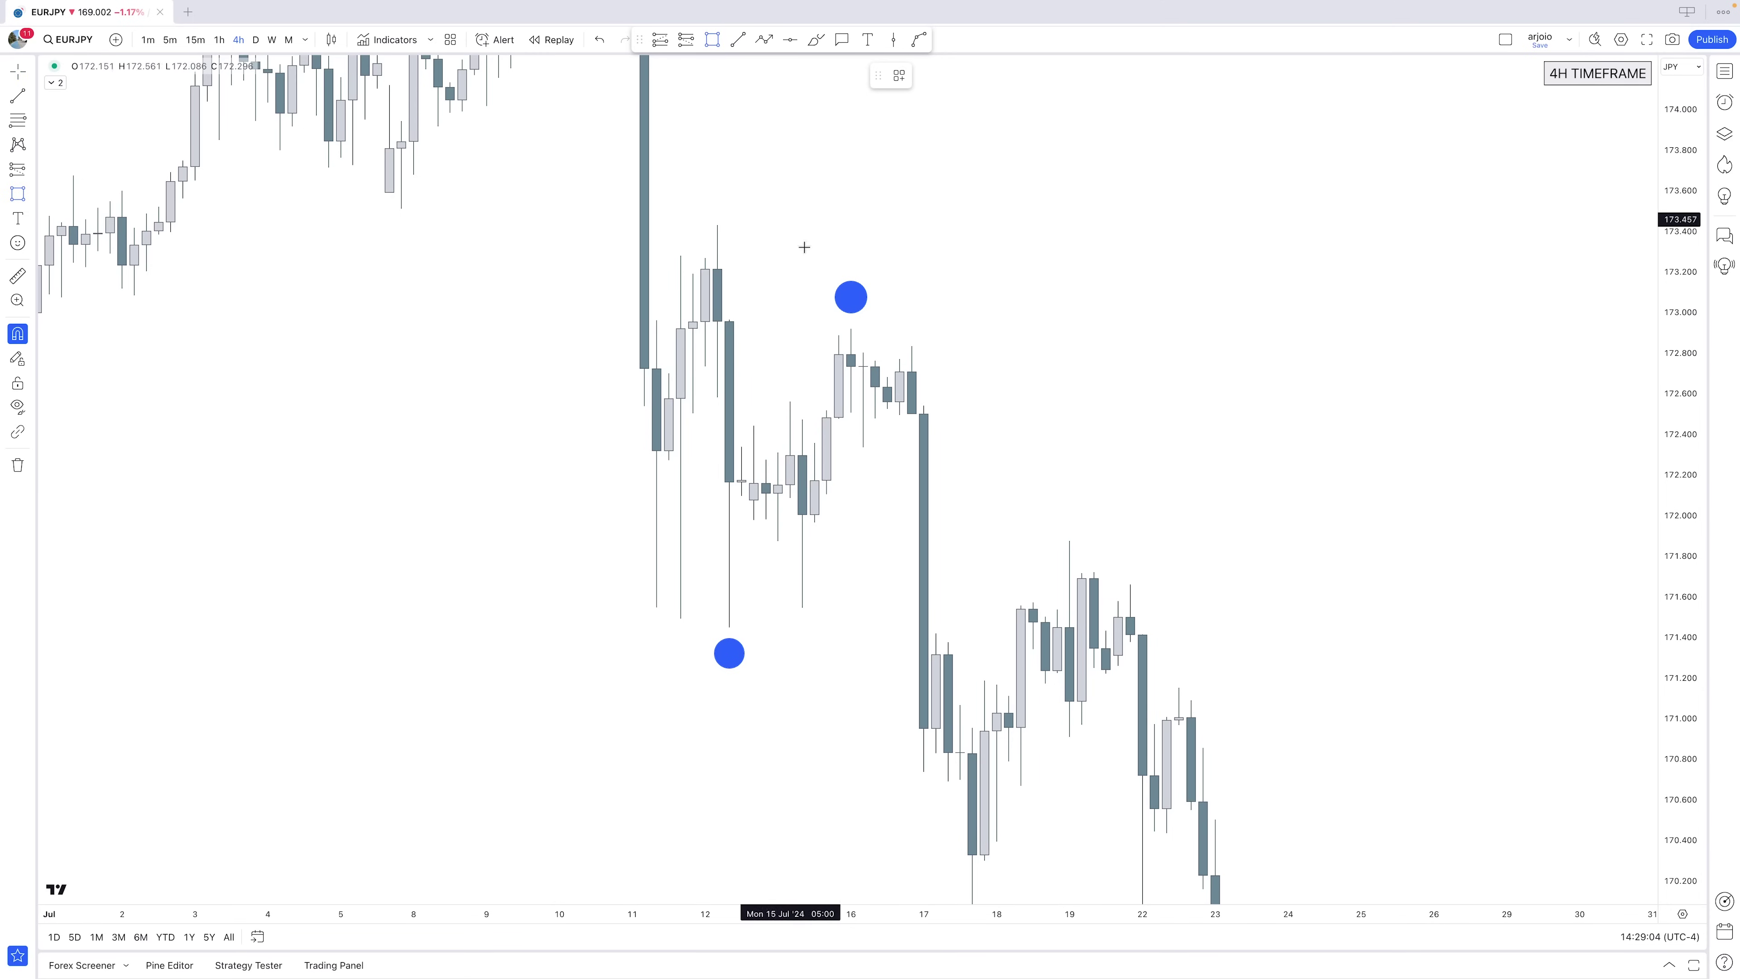
mouse_move(850, 329)
mouse_down()
mouse_move(803, 518)
mouse_move(729, 627)
mouse_up()
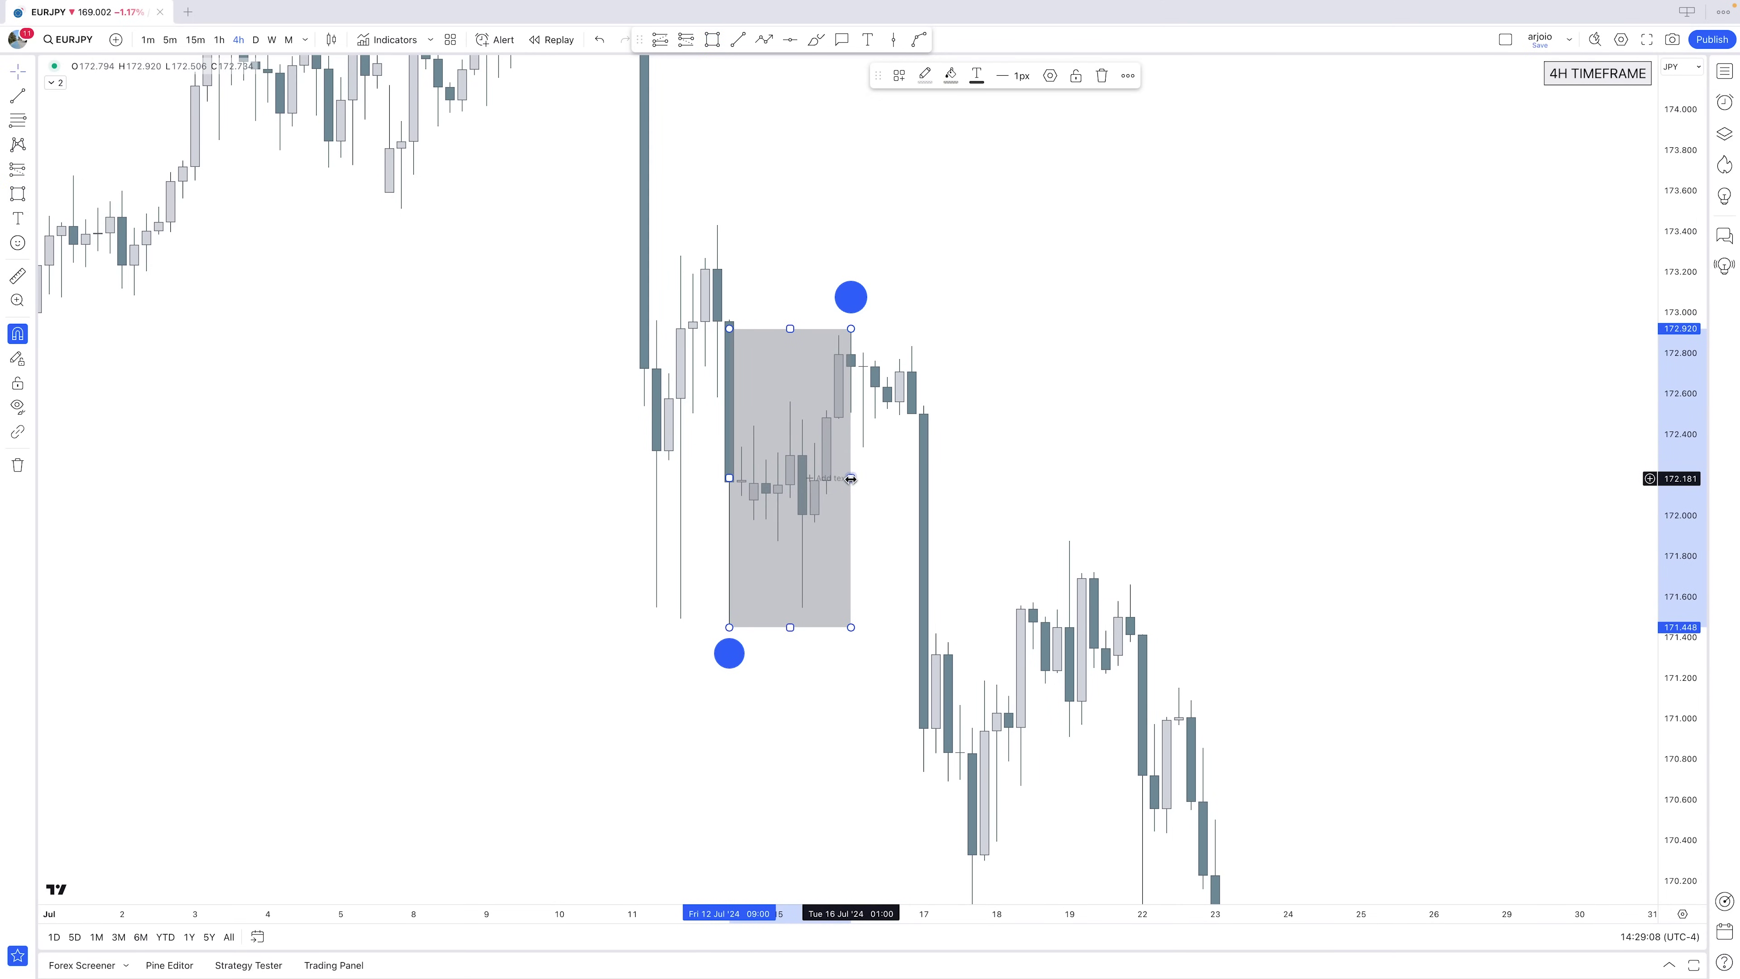
drag(851, 479, 924, 477)
key(Delete)
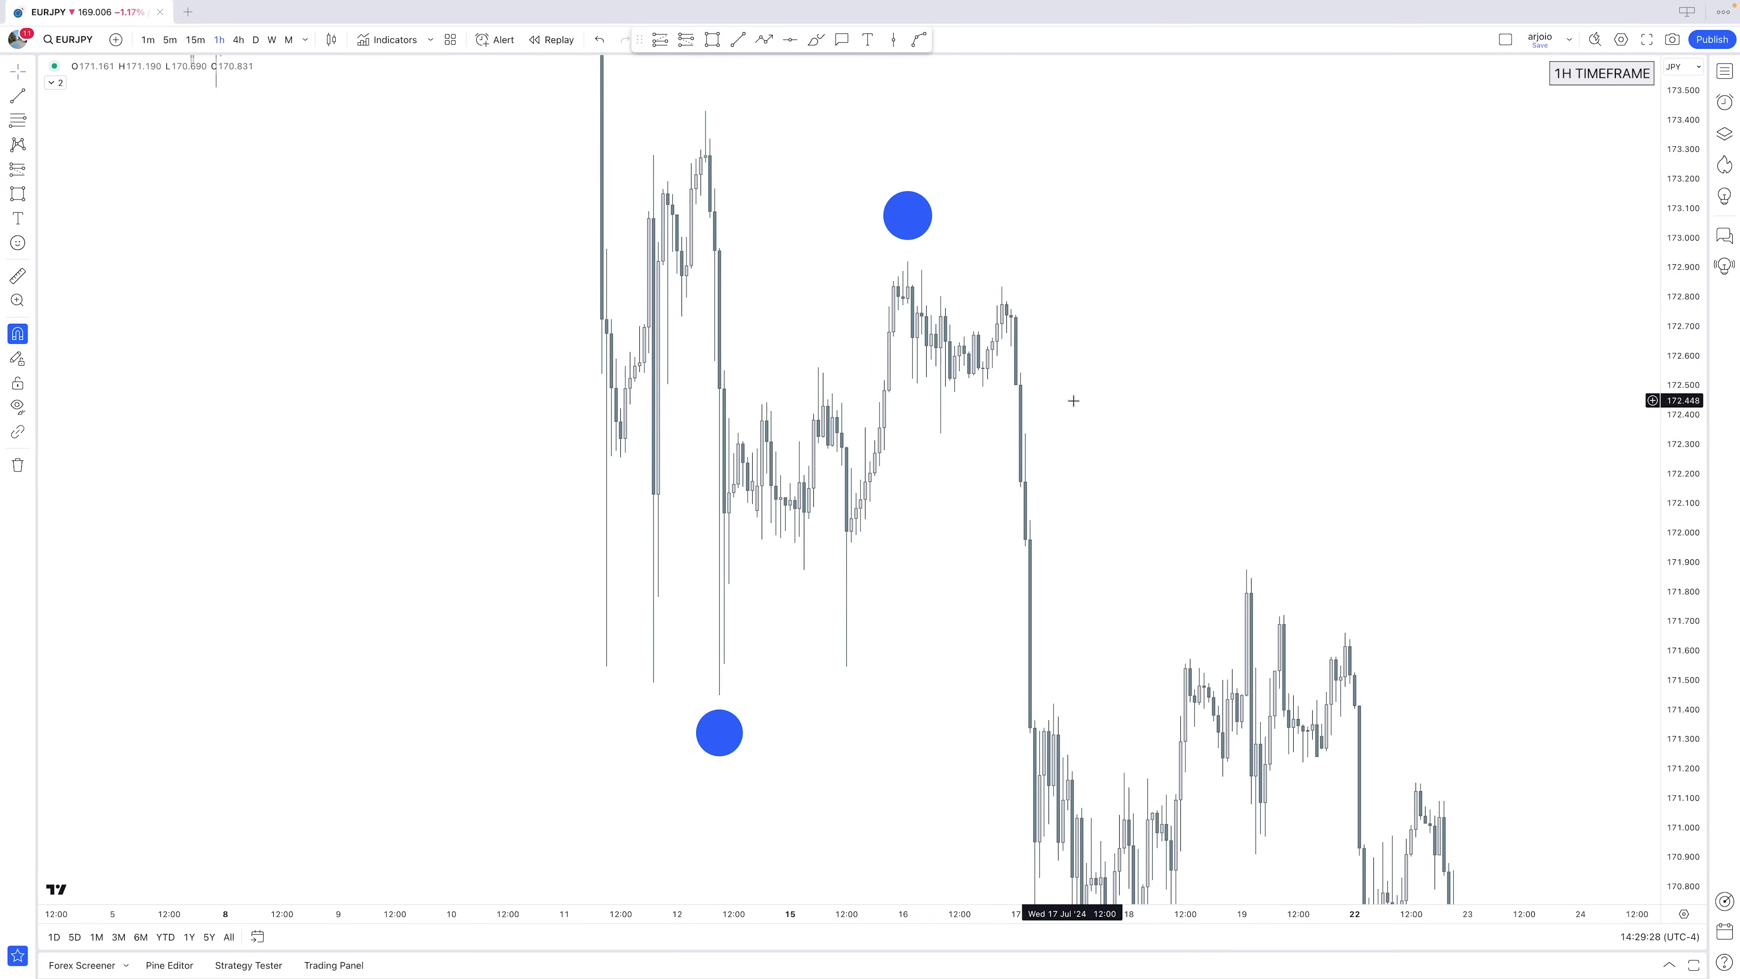
Draw a short horizontal trend line at the 16 July swing high, about 172.92, on the 1-hour chart
drag(1114, 410, 1227, 436)
scroll(1228, 435, up, 1)
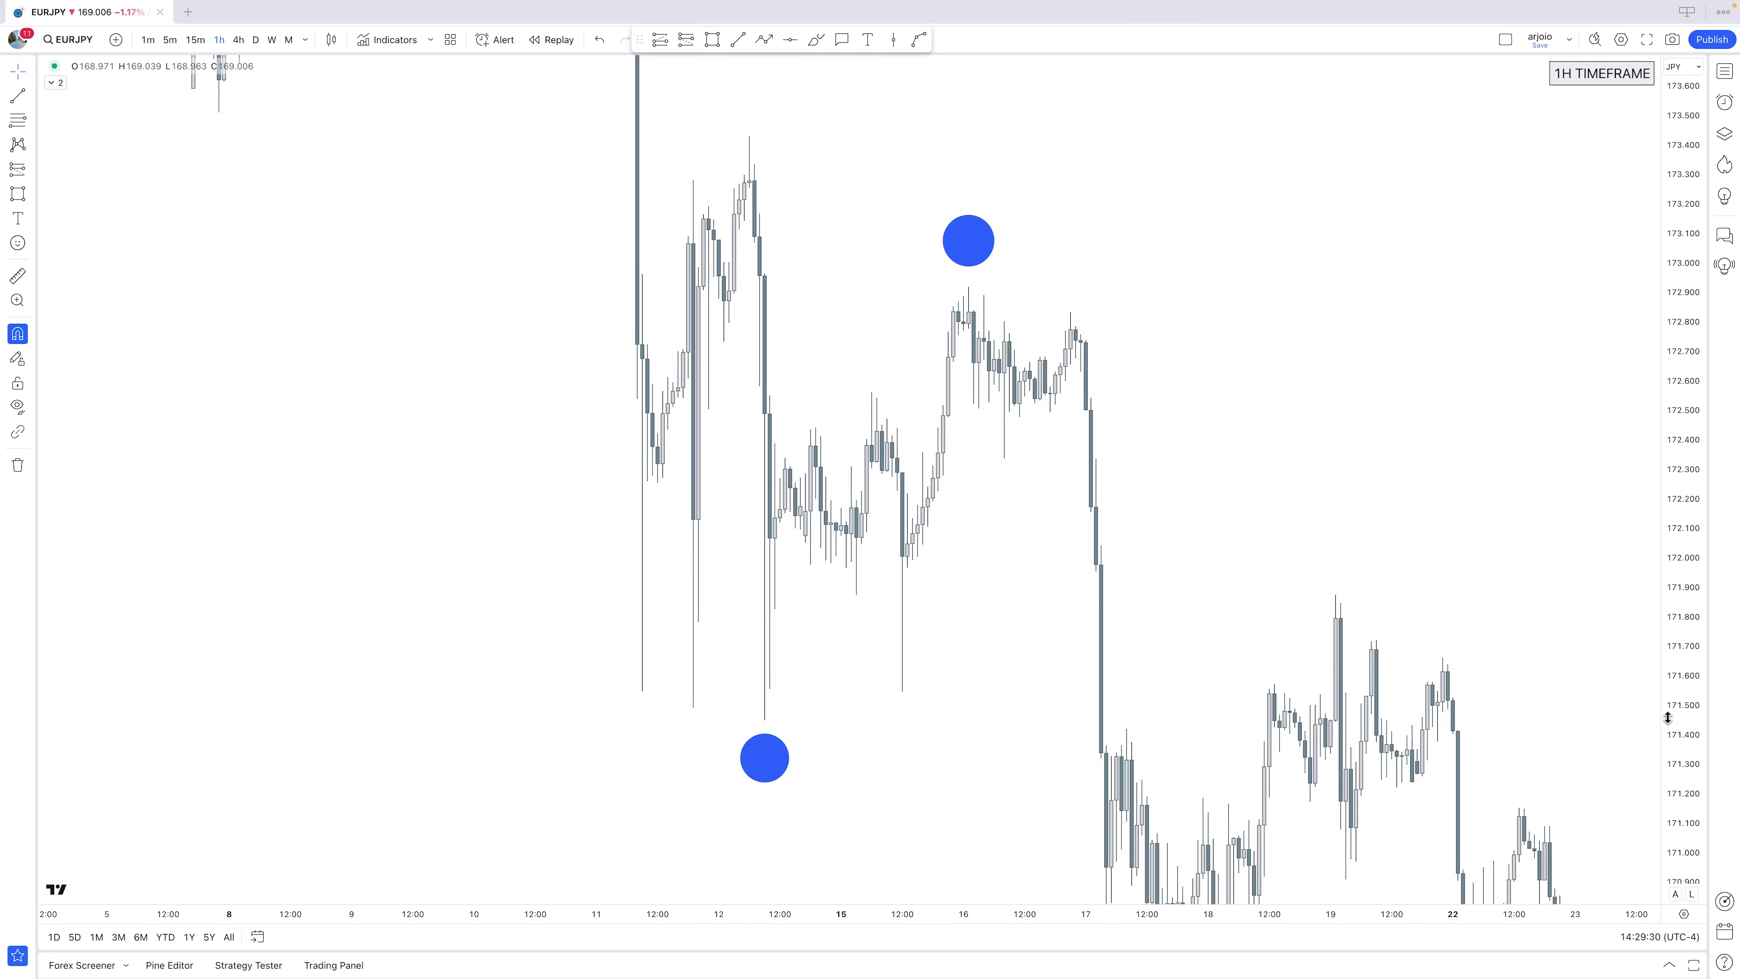
drag(1683, 730, 1680, 538)
drag(1264, 332, 1496, 568)
scroll(1495, 568, up, 5)
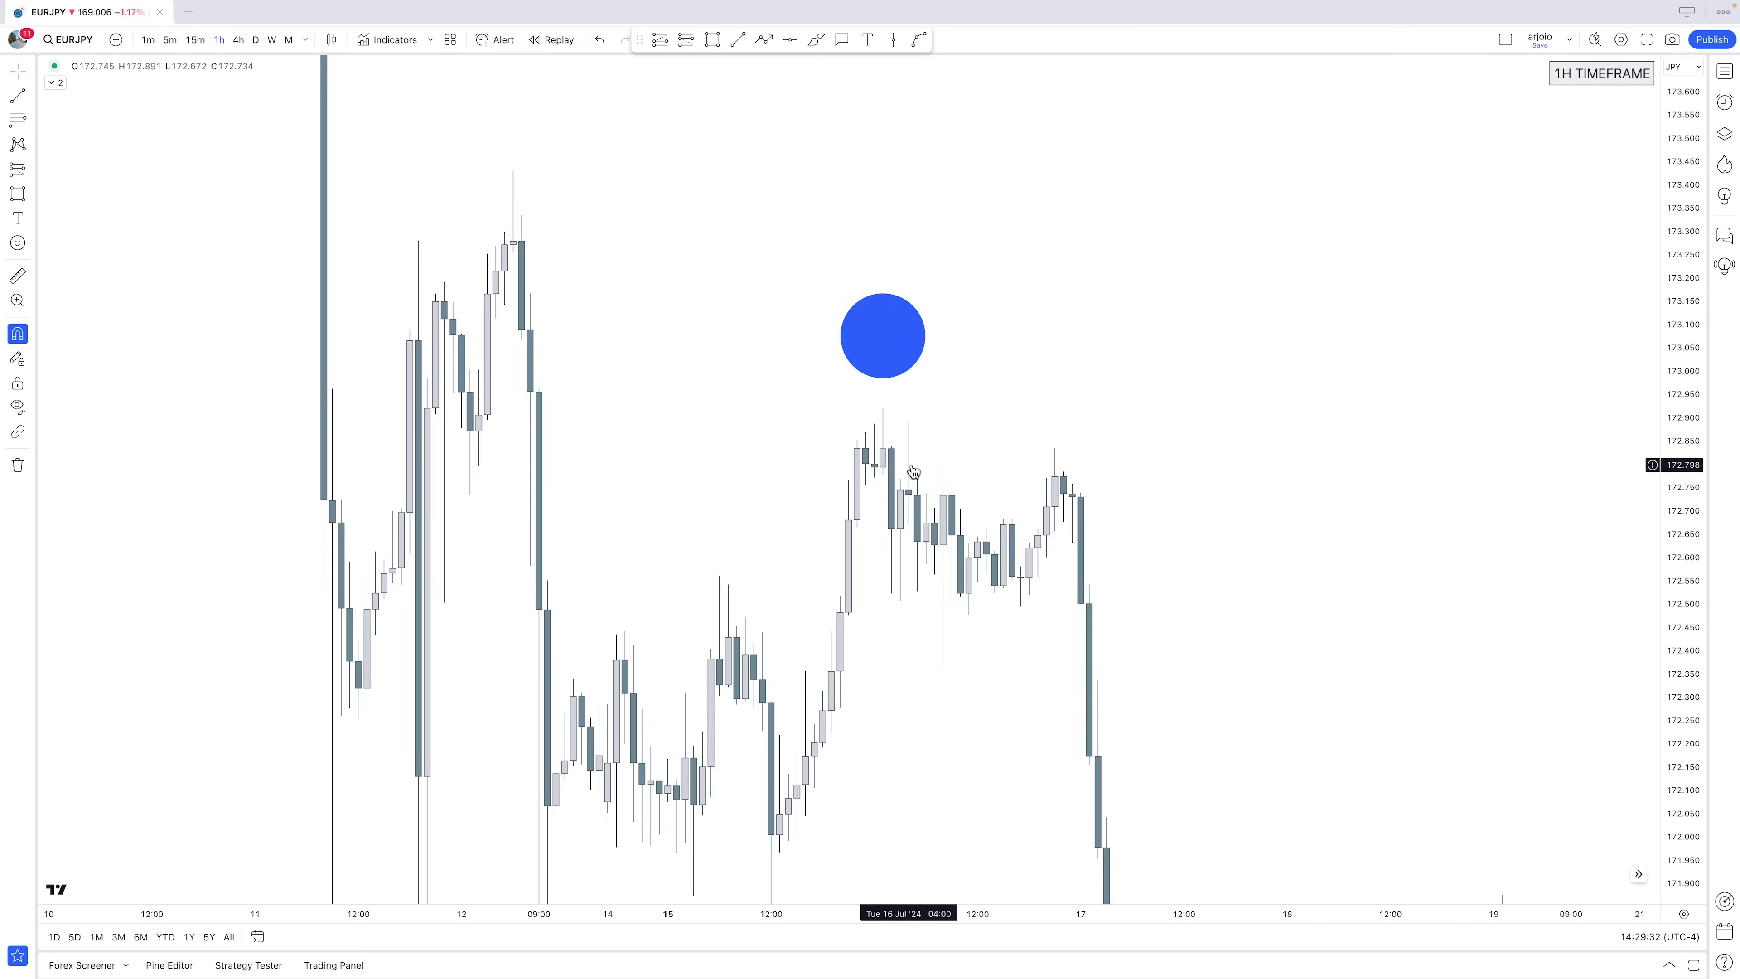
drag(1682, 753, 1672, 610)
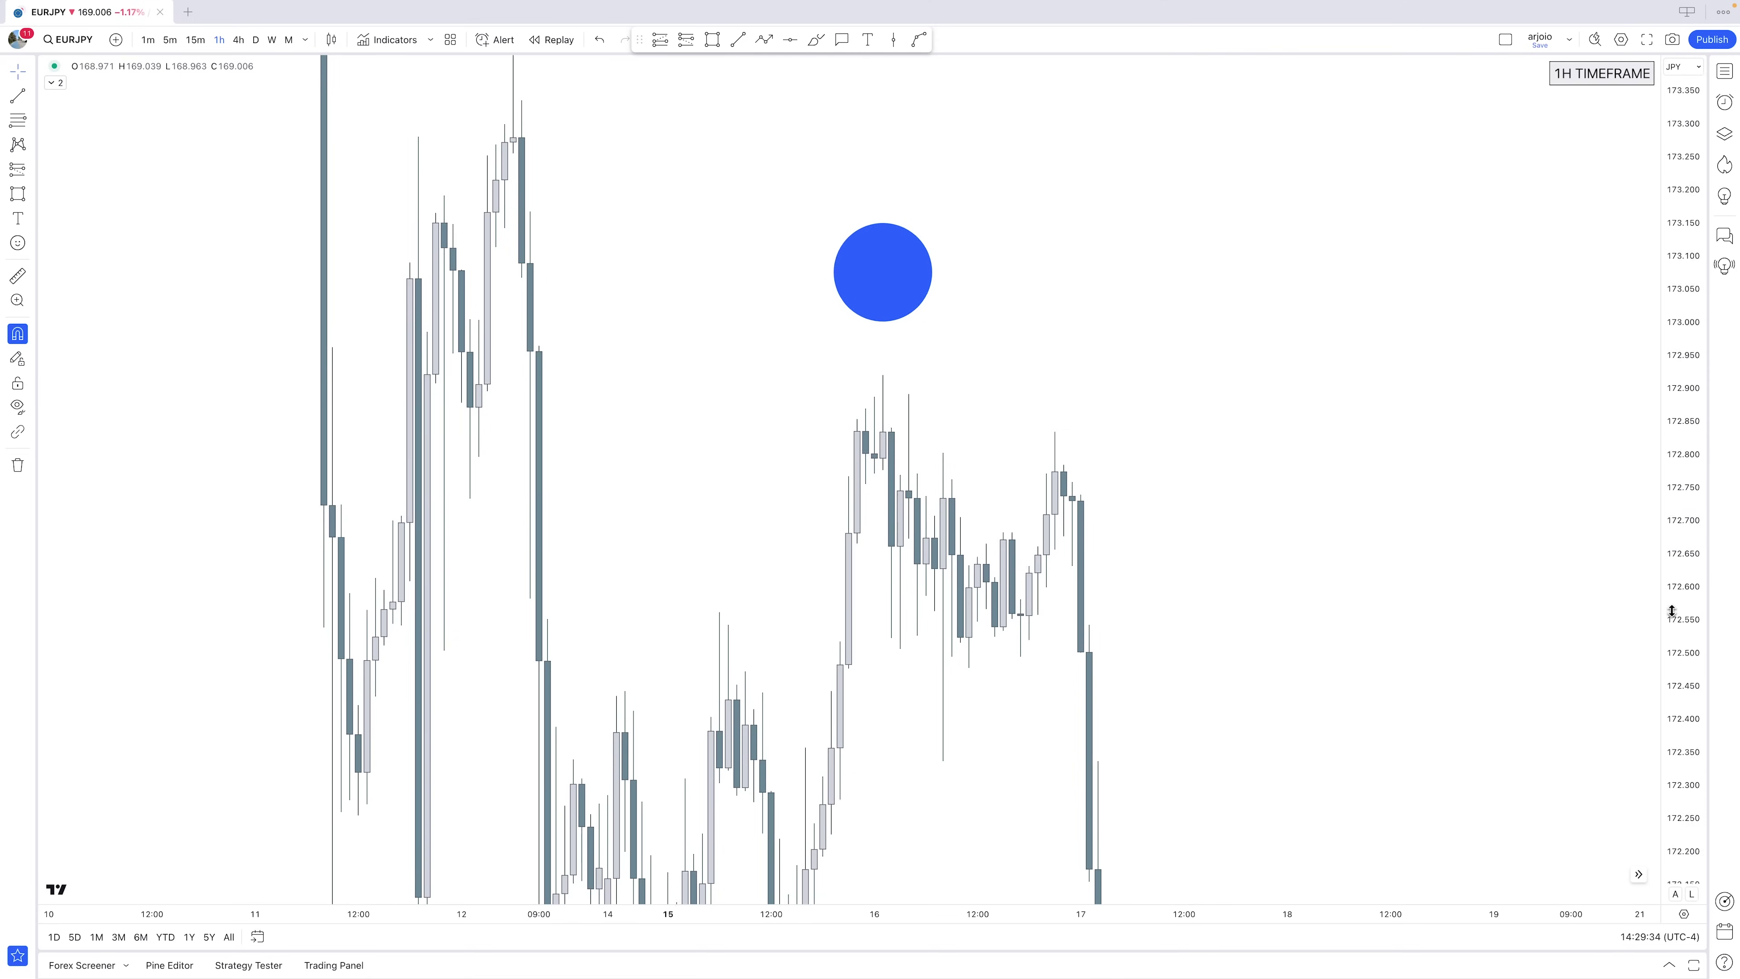
scroll(1072, 493, up, 1)
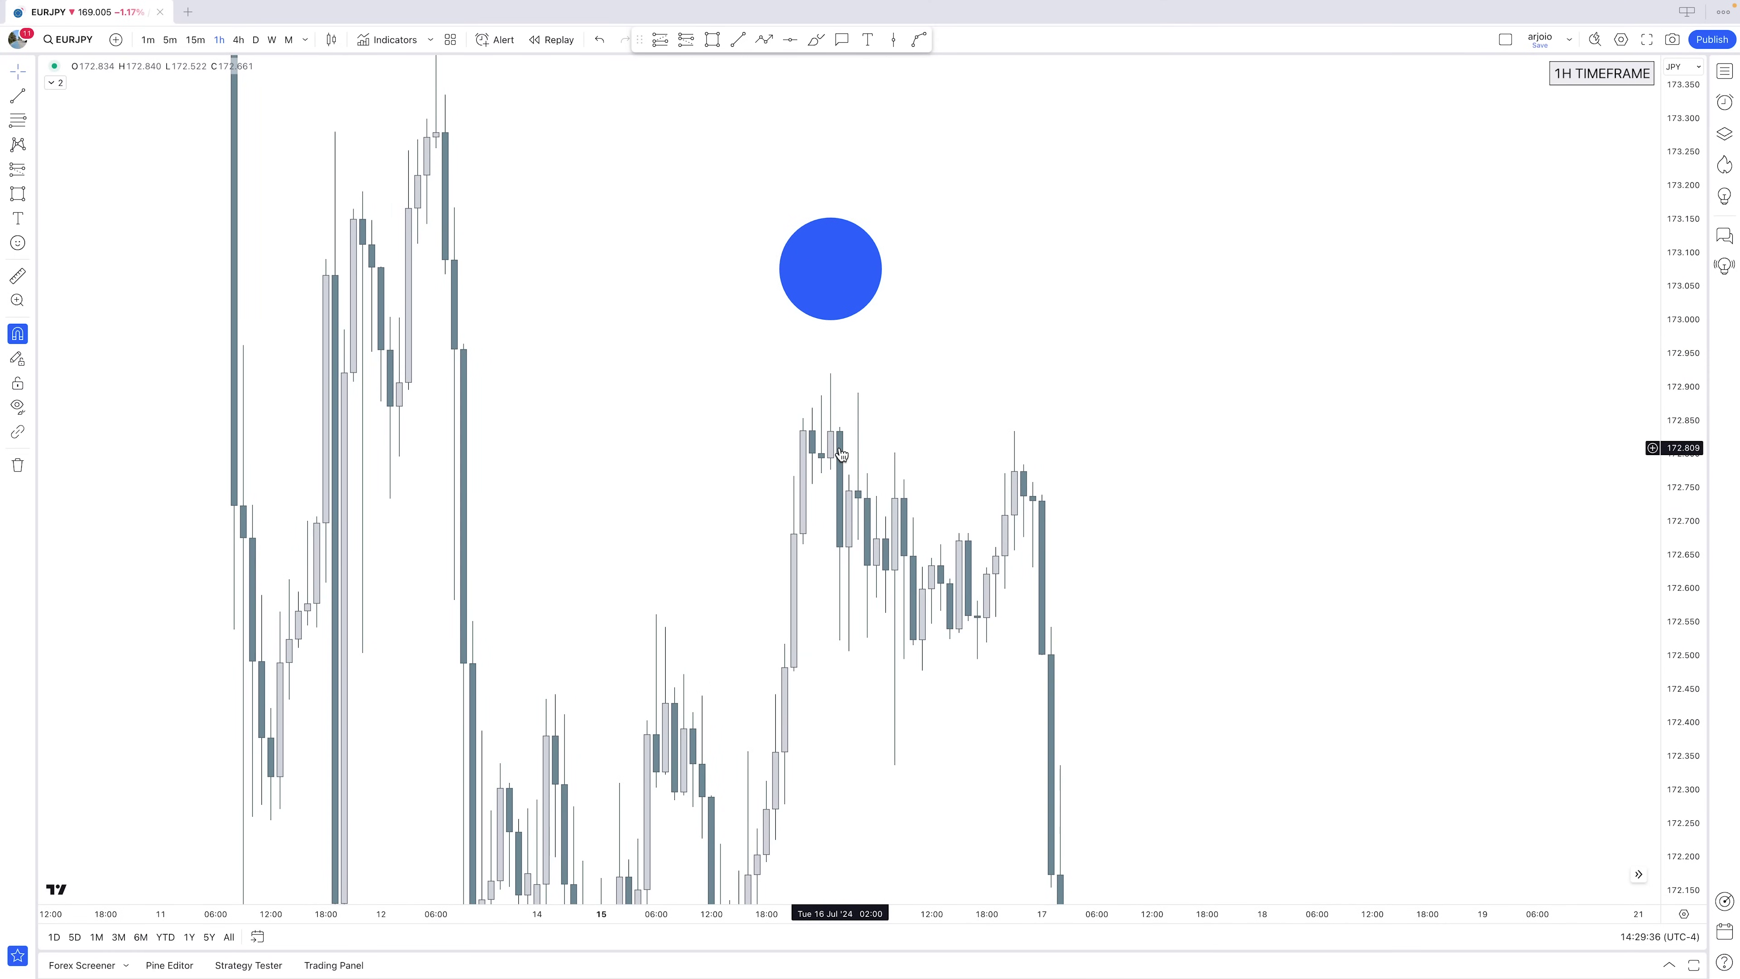
click(738, 39)
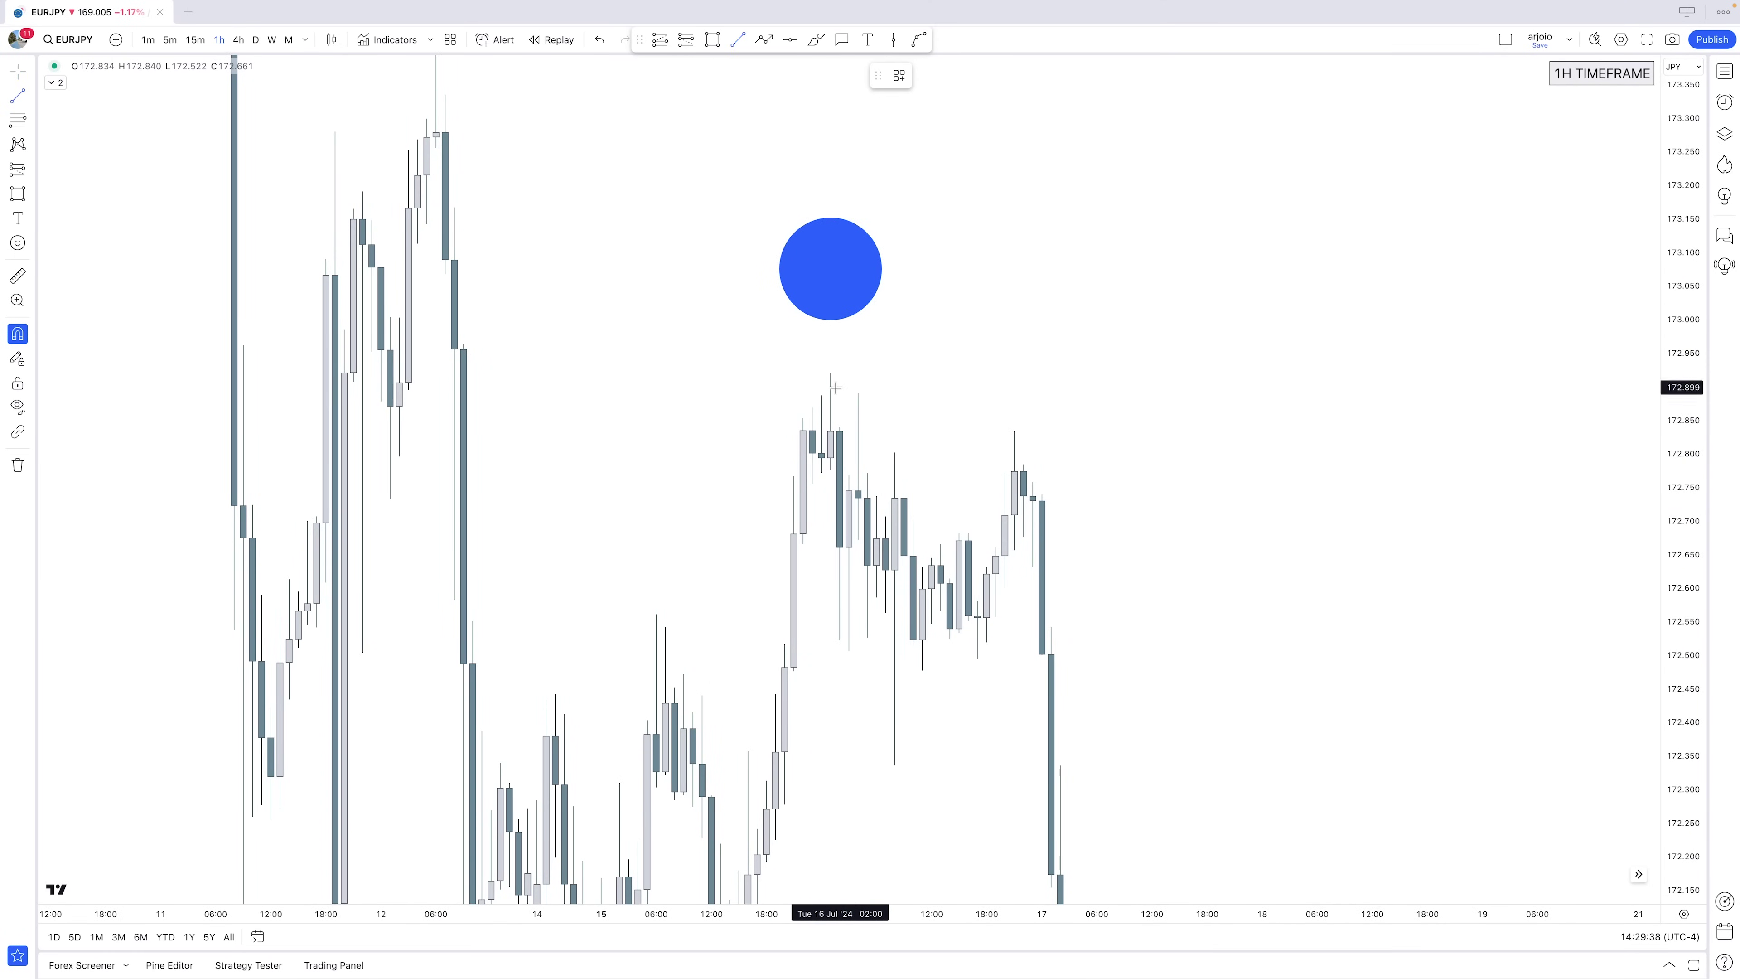
drag(831, 373, 895, 373)
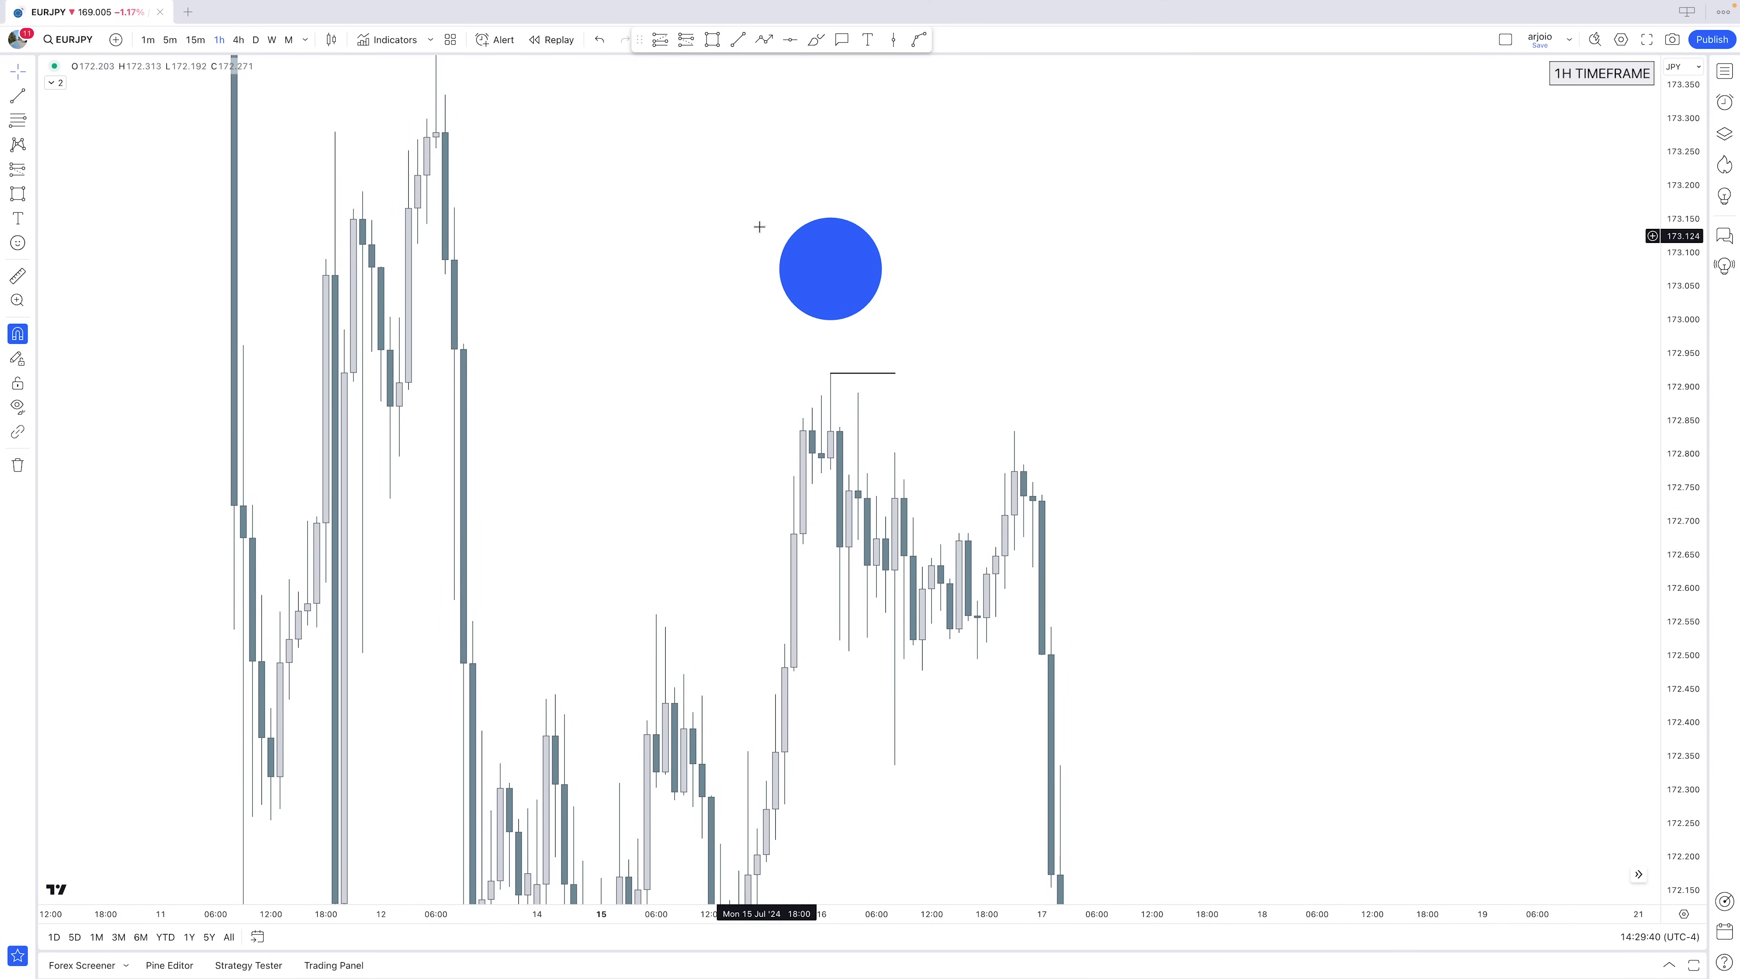
Draw a thin rectangle at about 172.77 just below the 16 July high, extending to the 04:00 candle
click(710, 43)
click(830, 470)
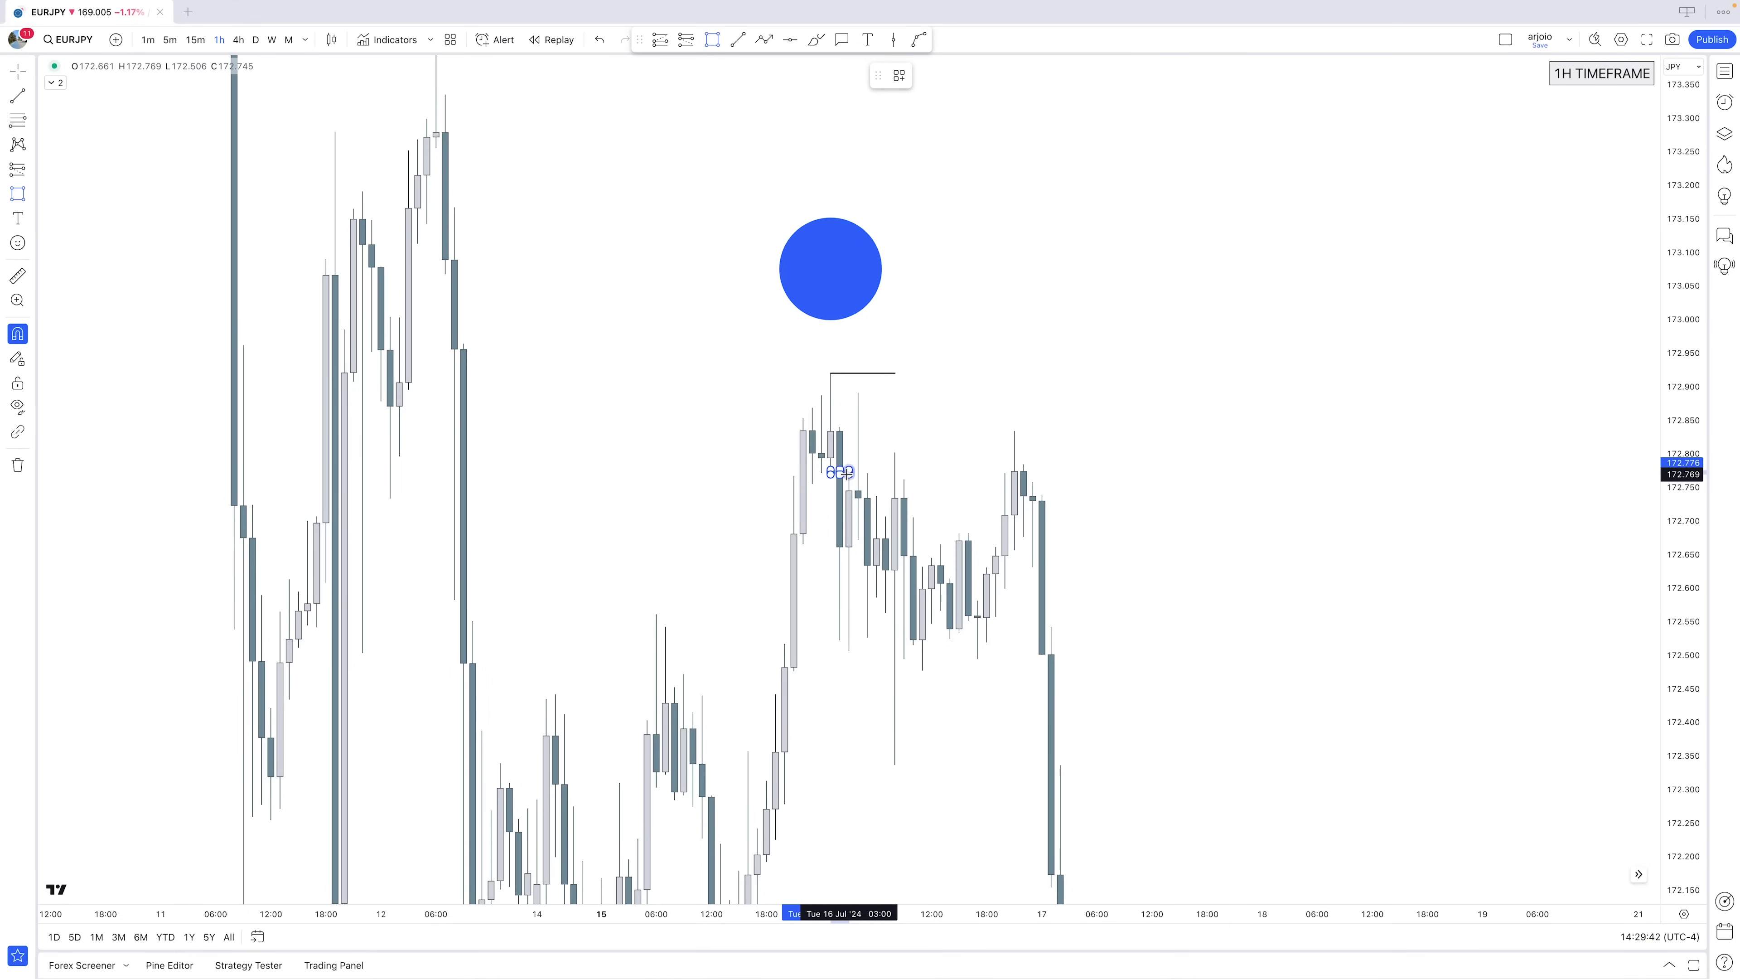
click(849, 474)
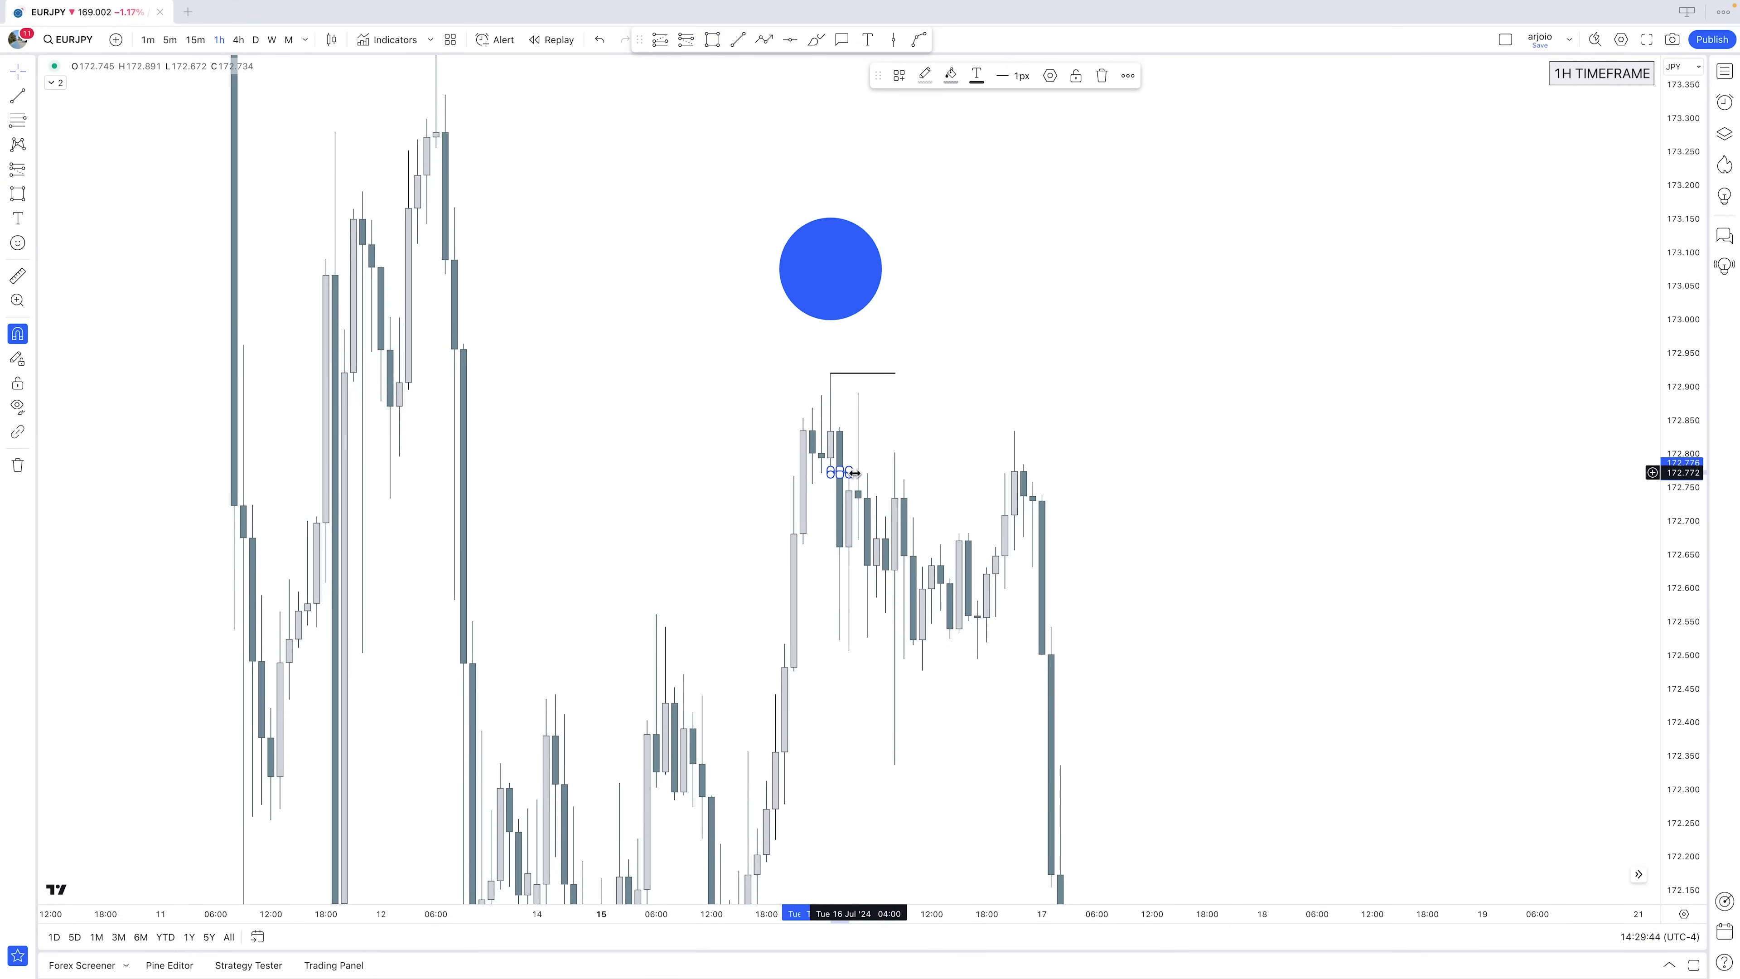
drag(857, 473, 862, 472)
click(917, 439)
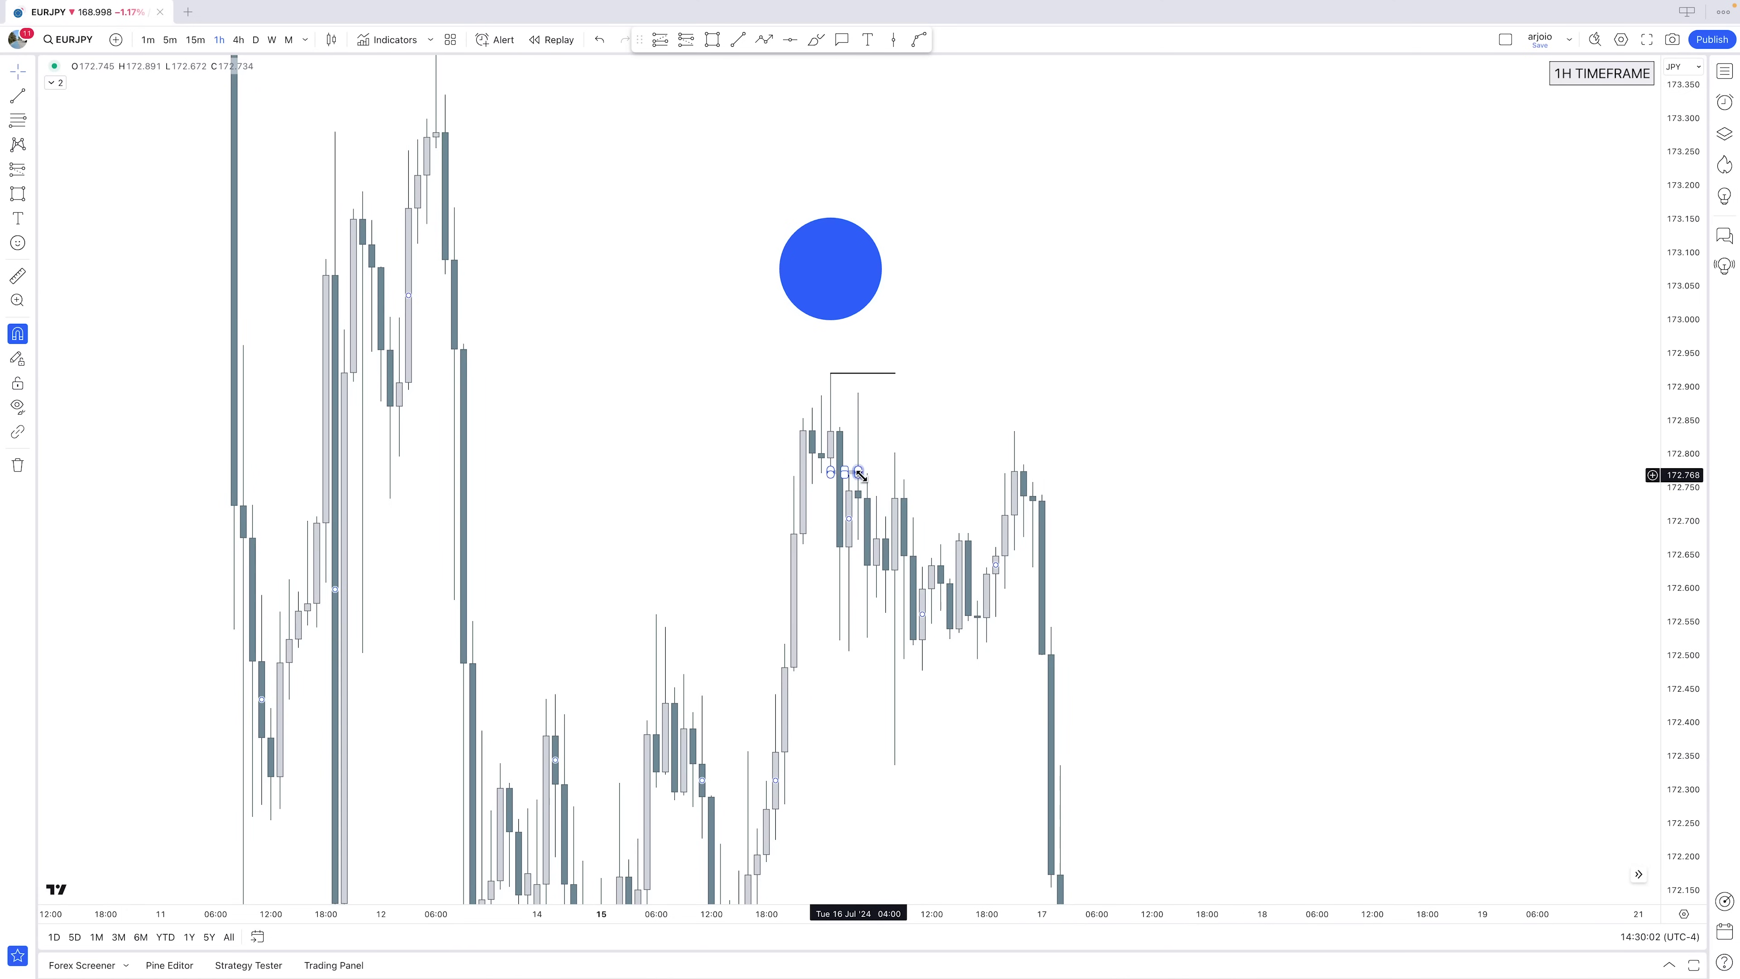
Draw a rectangle over the 17 July drop on the 1-hour chart and delete it
drag(1201, 540, 1068, 311)
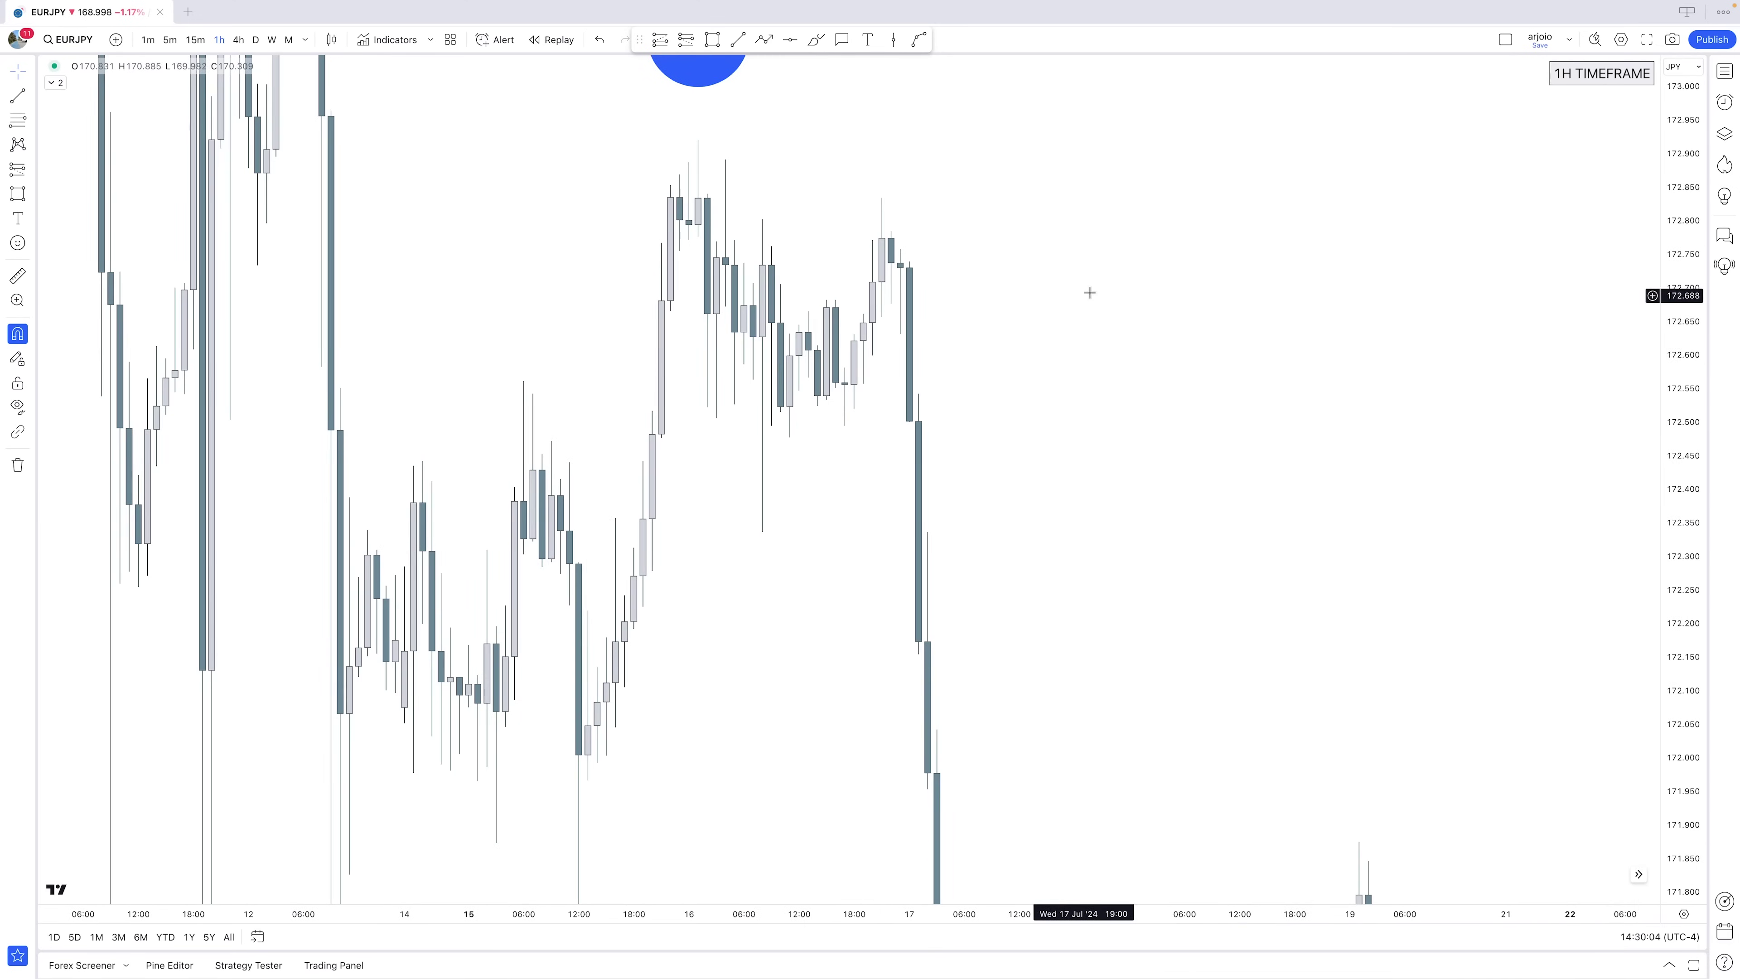
drag(1672, 319, 1669, 523)
drag(1482, 531, 1453, 436)
scroll(1264, 364, down, 2)
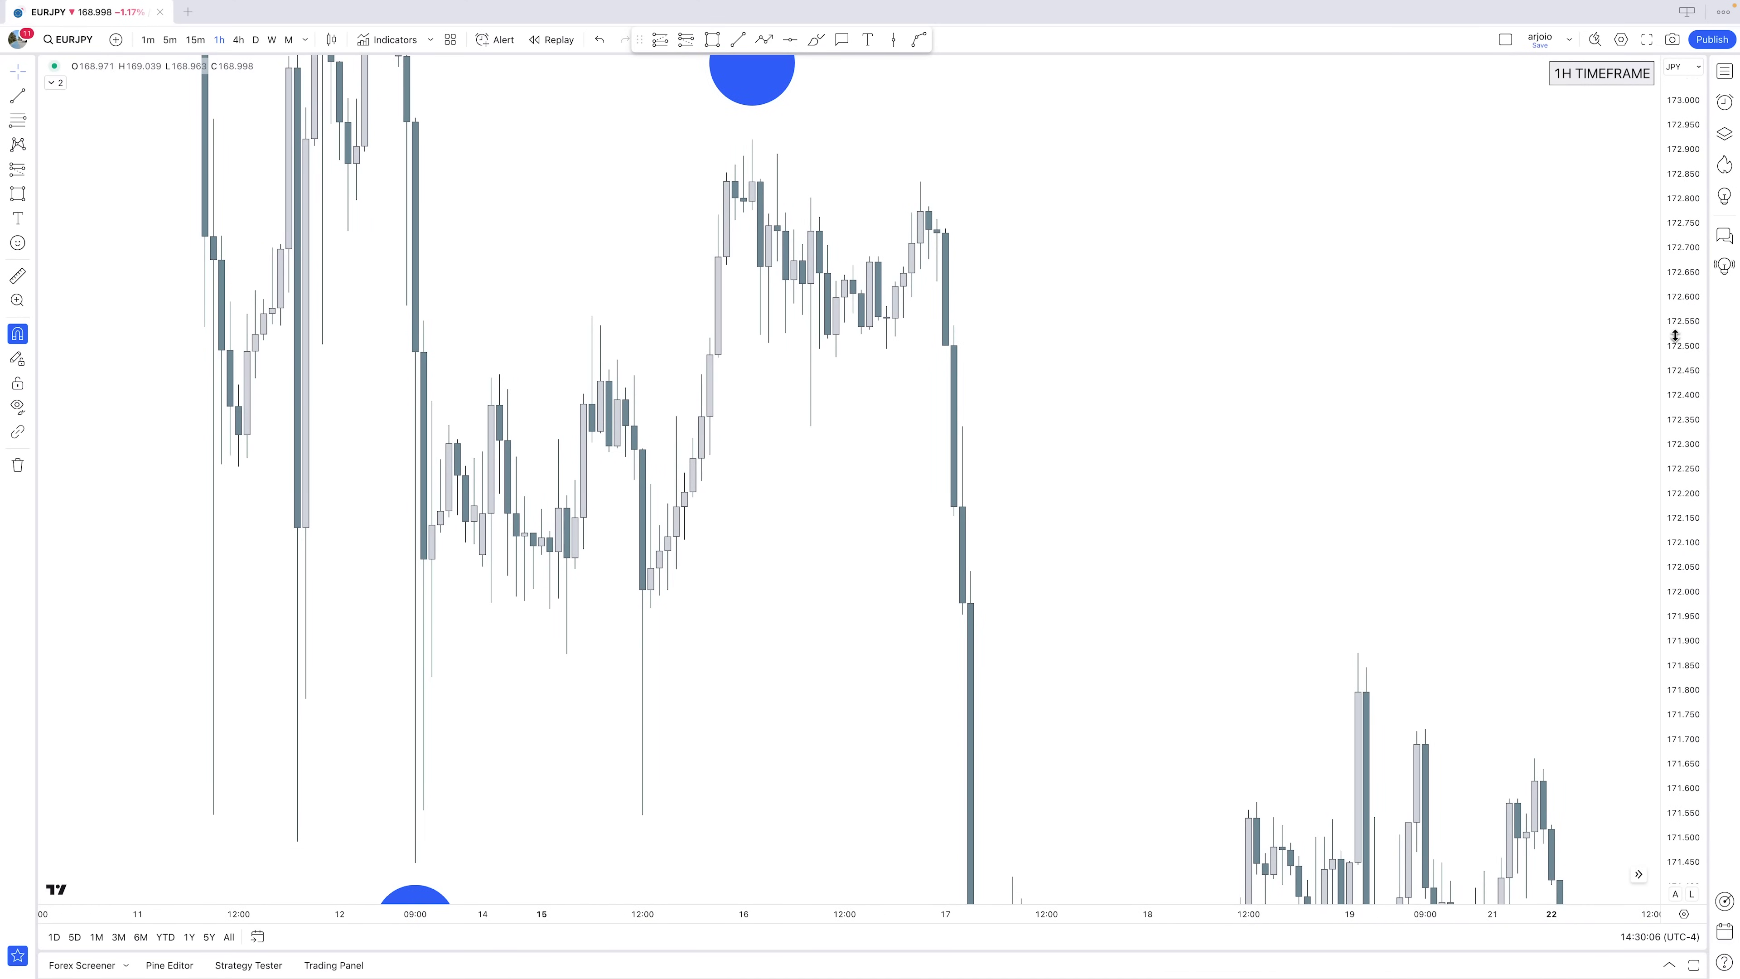
click(713, 39)
drag(920, 247, 1108, 757)
key(Delete)
Switch to the 15-minute timeframe and mark the high just before the 17 July drop with a short horizontal trend line at about 172.75
click(197, 40)
scroll(1055, 450, down, 5)
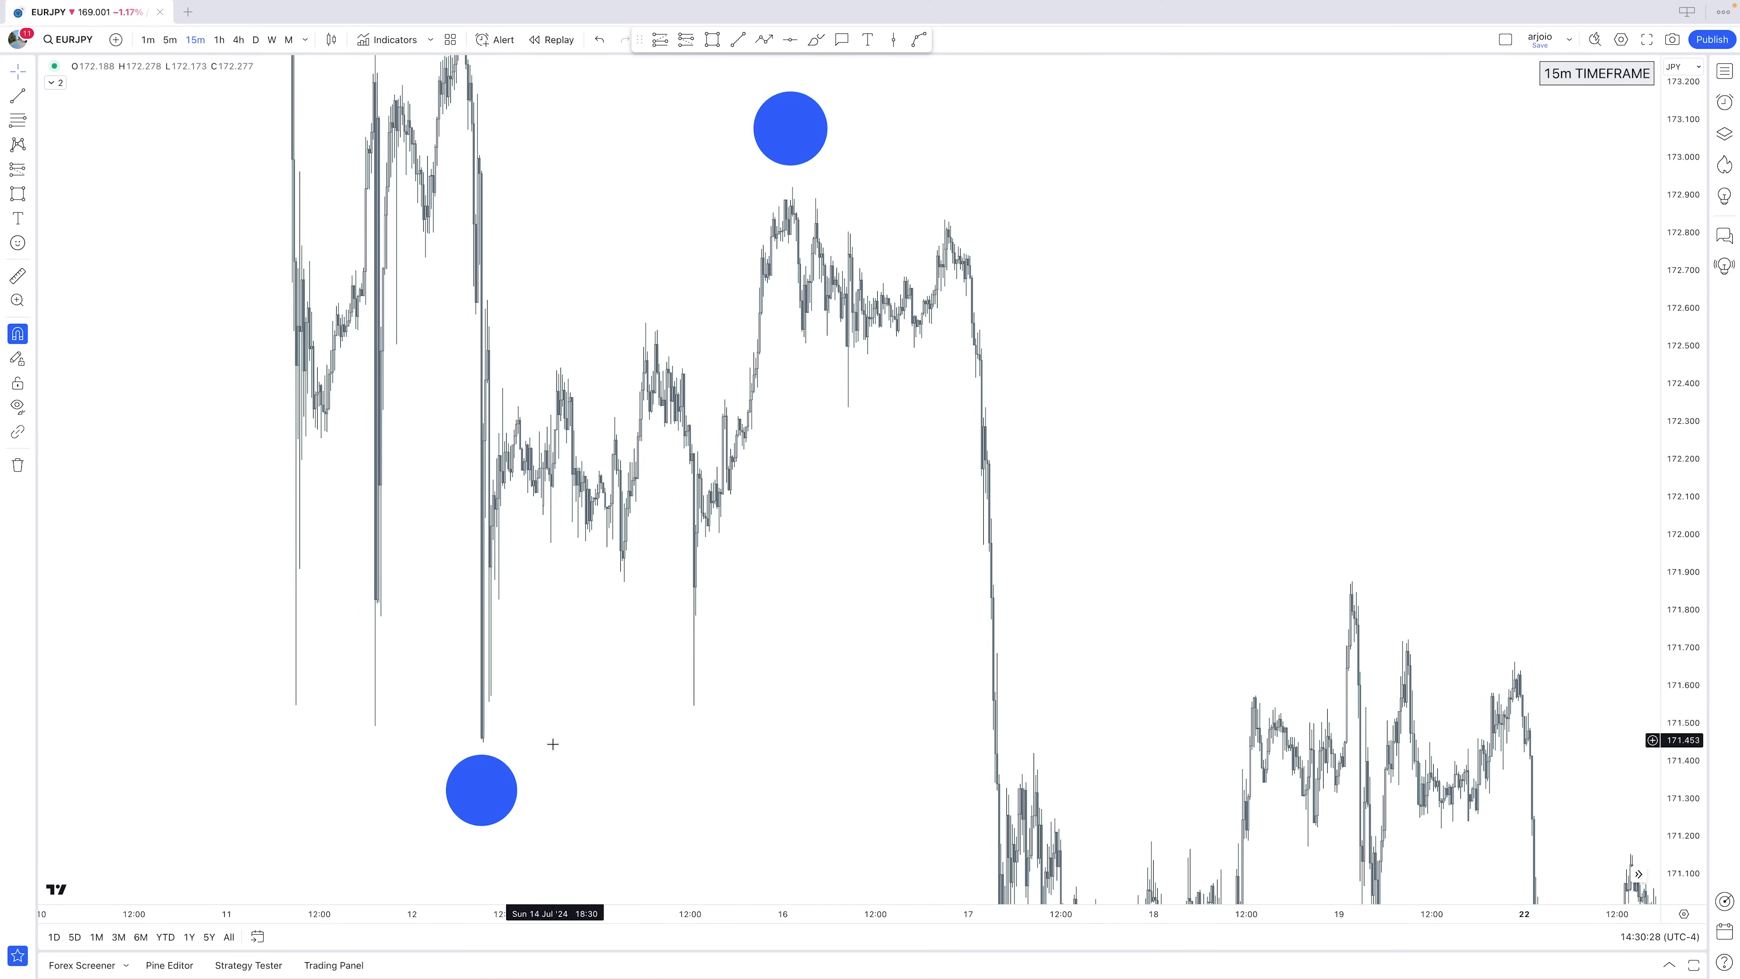
drag(937, 596, 1184, 686)
scroll(1288, 645, up, 5)
drag(1697, 760, 1692, 360)
drag(1036, 280, 1301, 548)
scroll(1301, 548, up, 5)
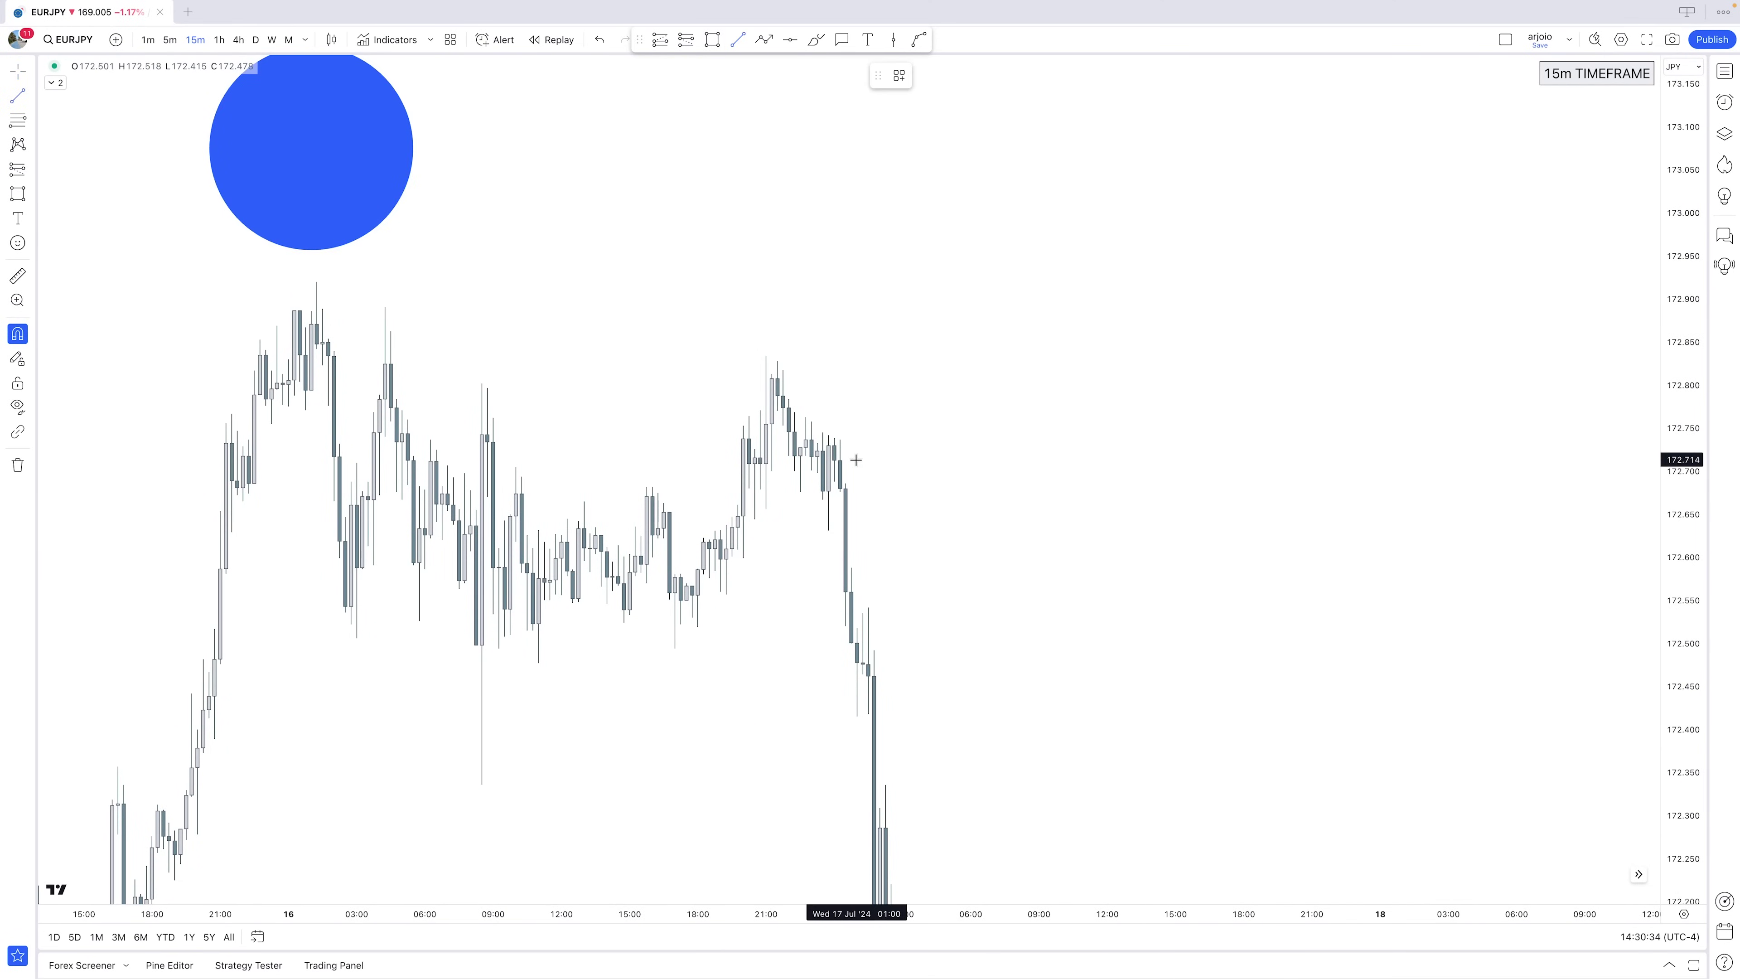
click(875, 433)
Draw a short horizontal trend line at the next lower high in the 17 July drop, at about 172.54
drag(914, 586, 881, 541)
click(812, 473)
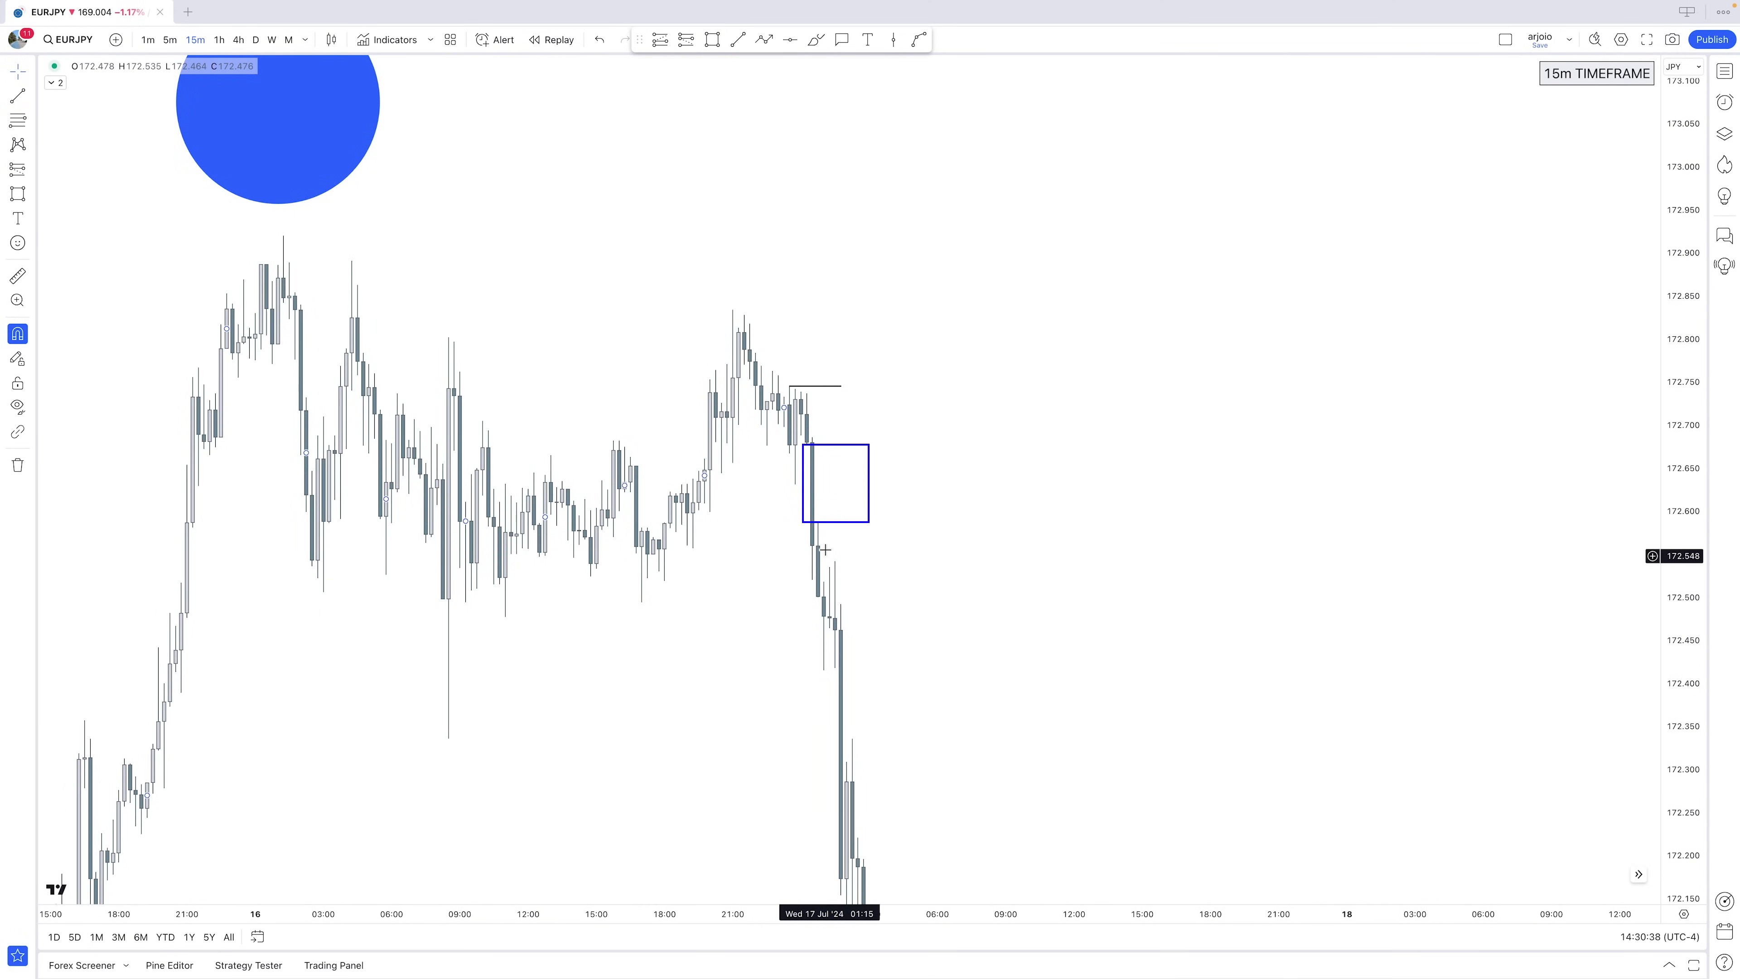
drag(892, 627, 902, 503)
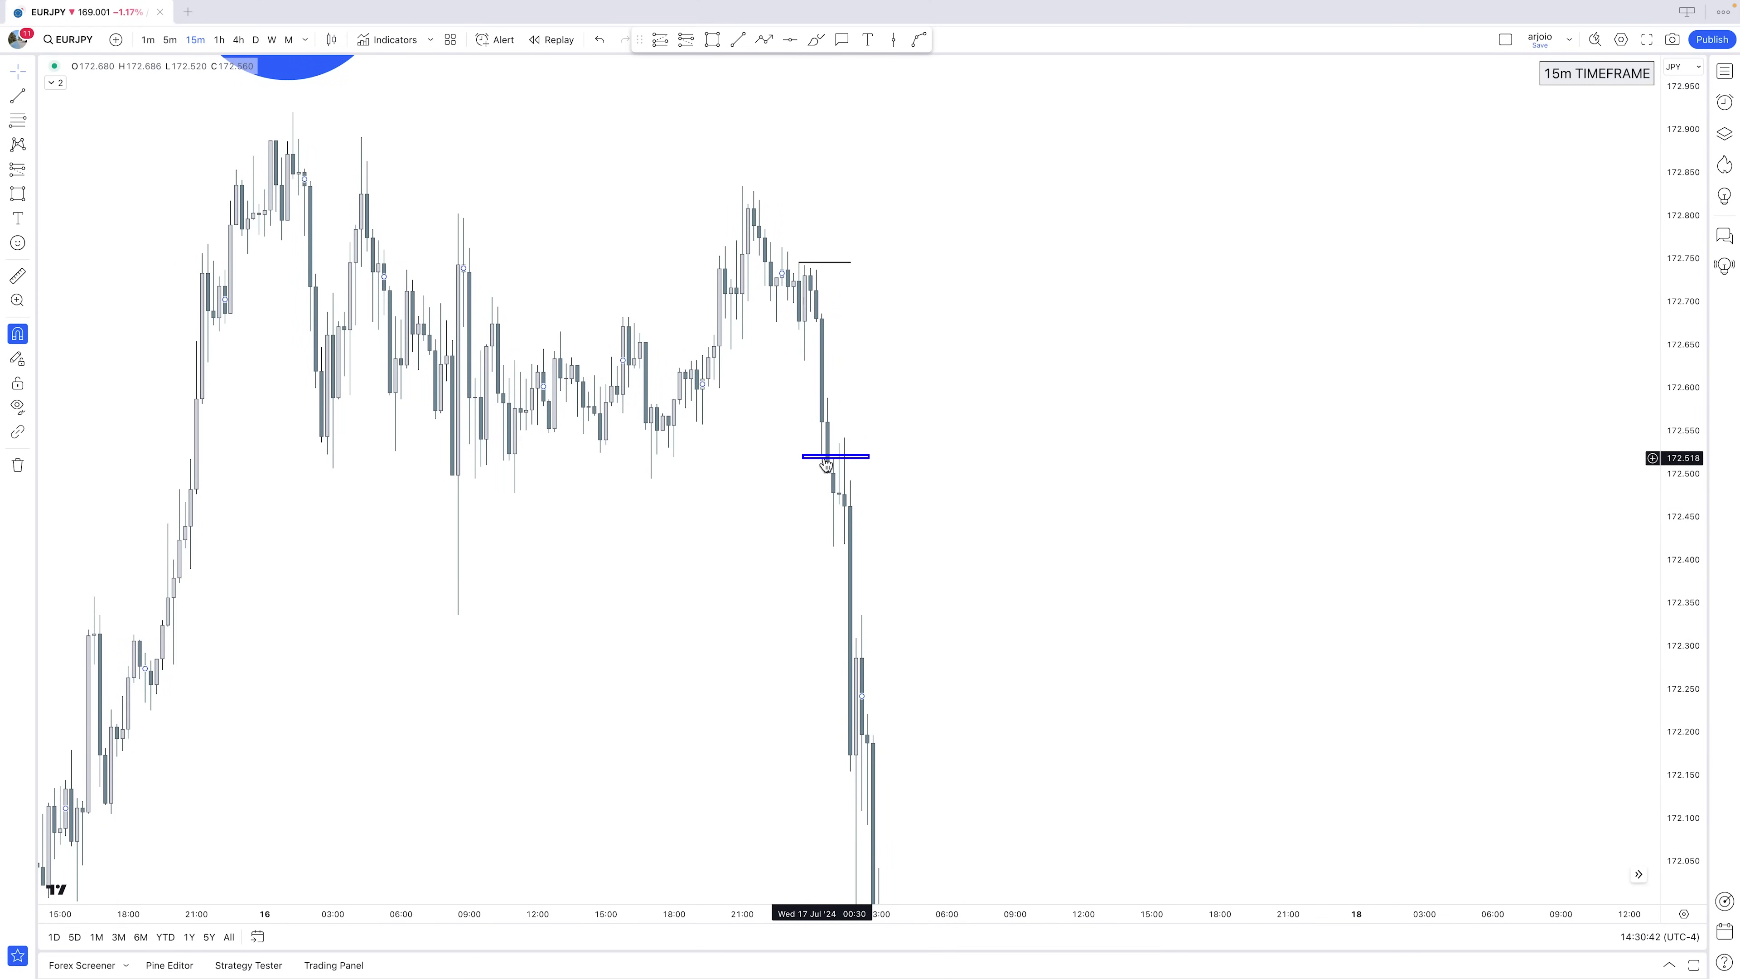
drag(847, 478, 875, 373)
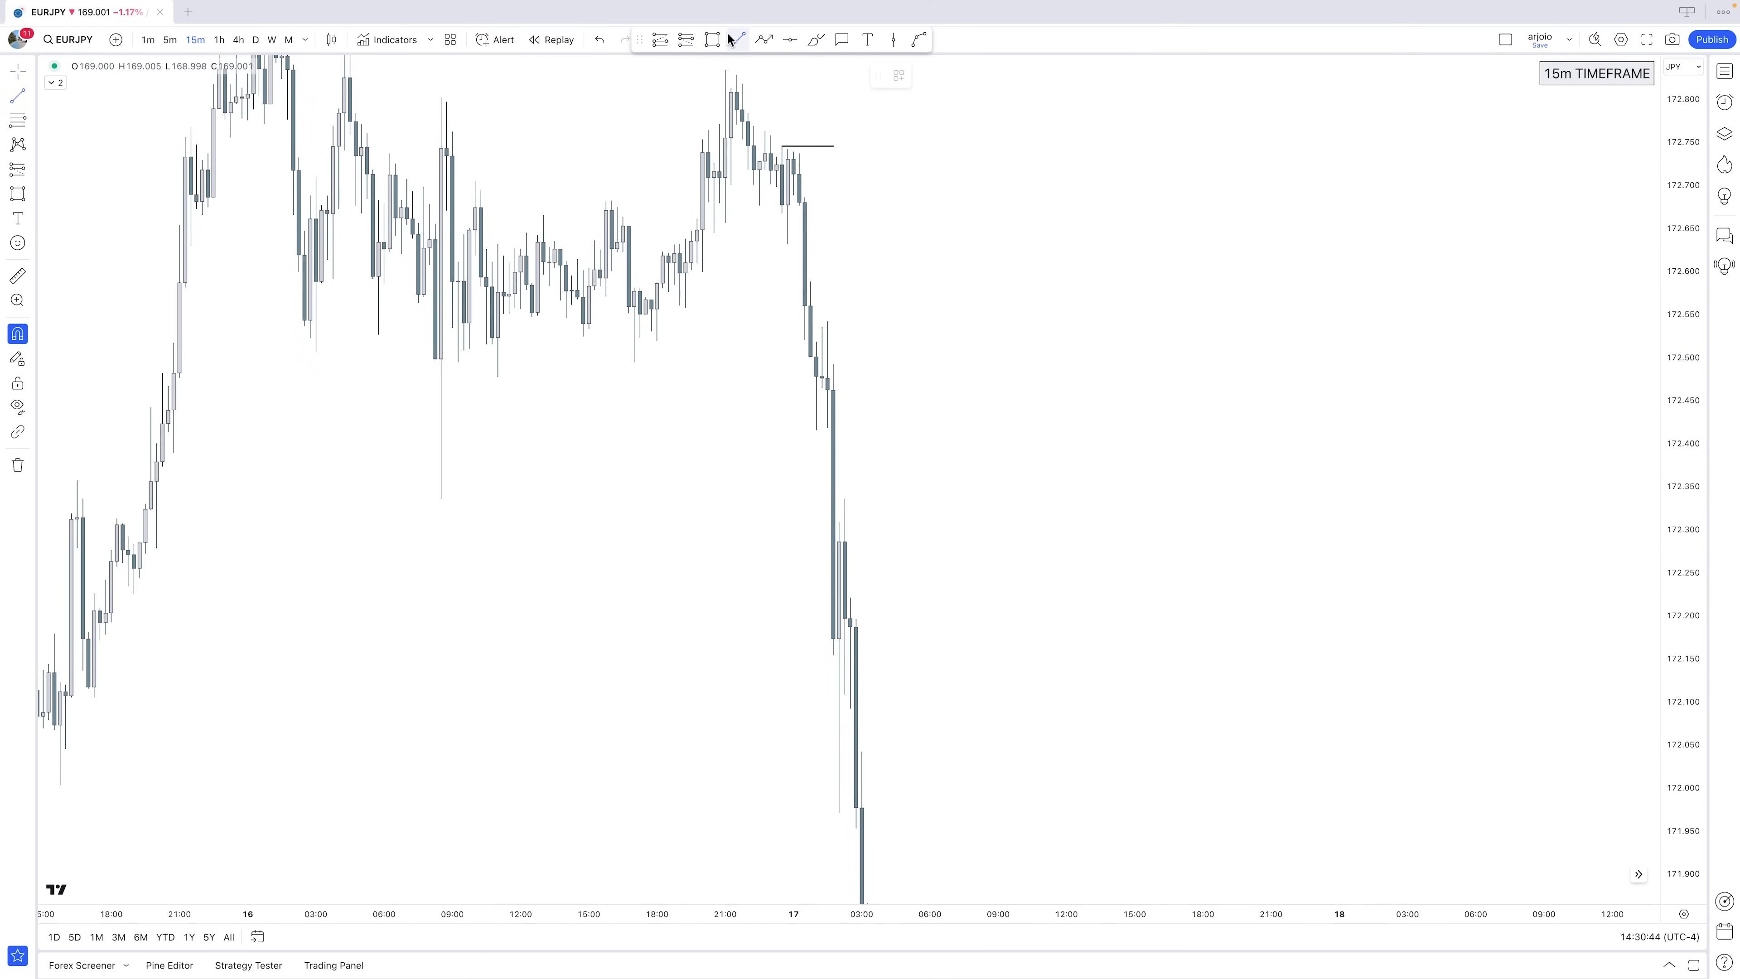
click(885, 321)
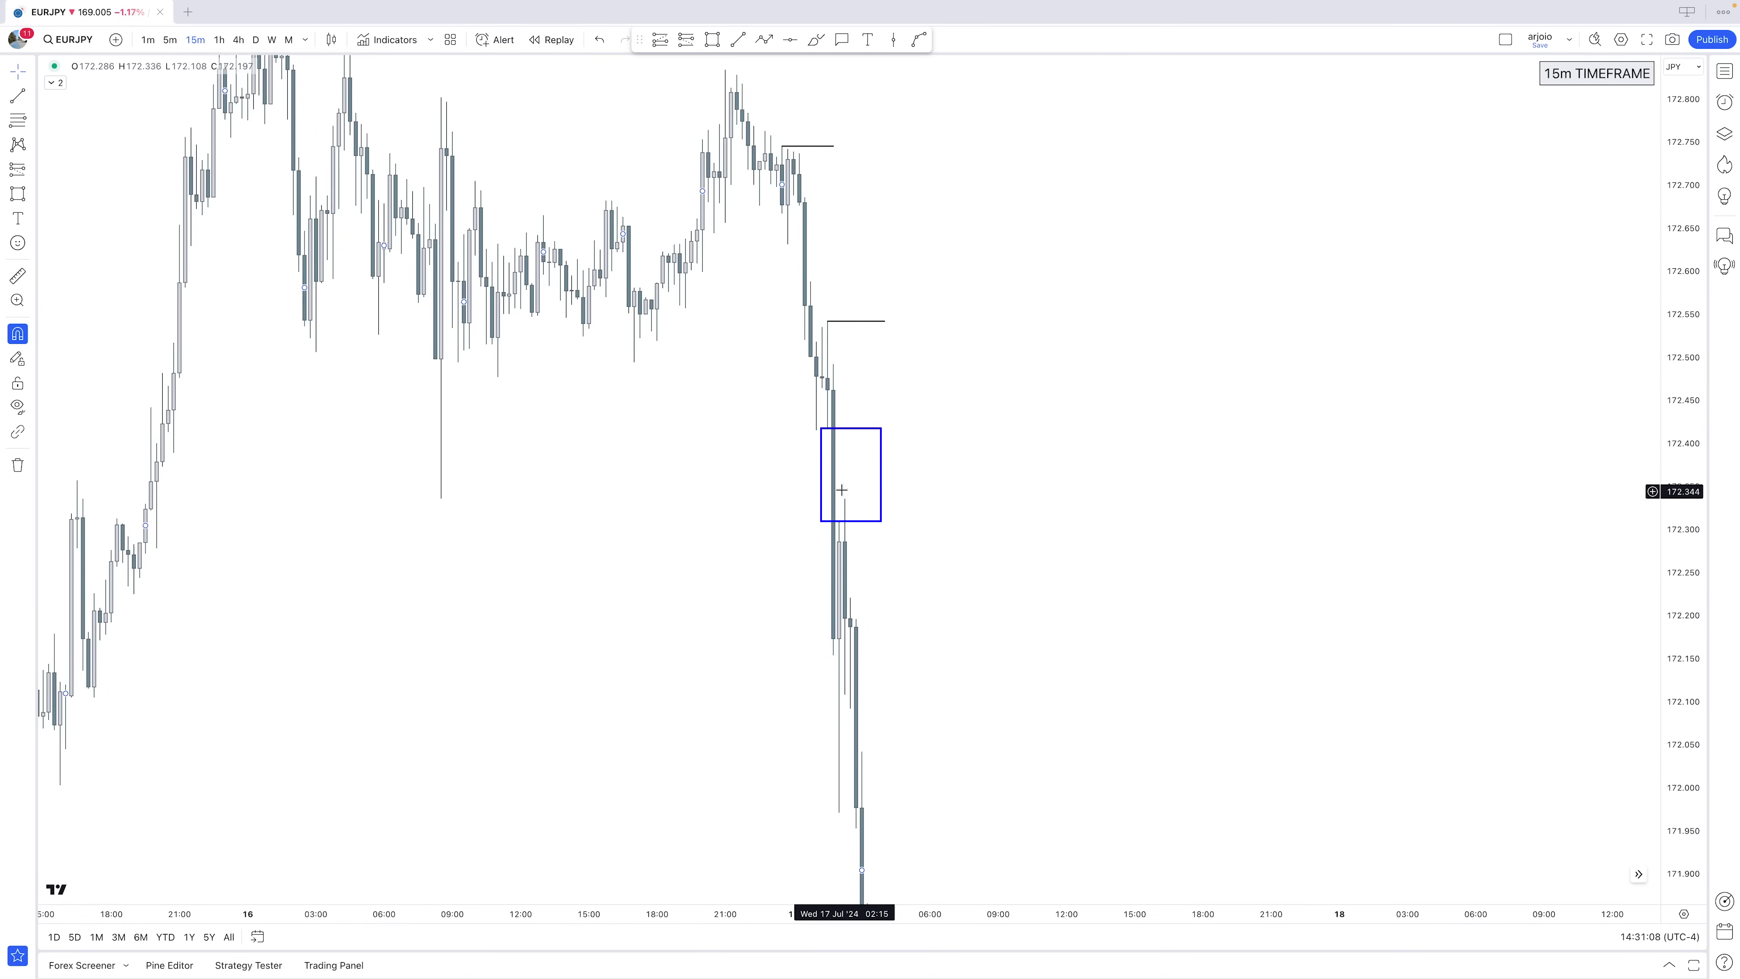
Mark the third lower high of the 17 July drop with a short horizontal trend line at about 172.33
click(738, 40)
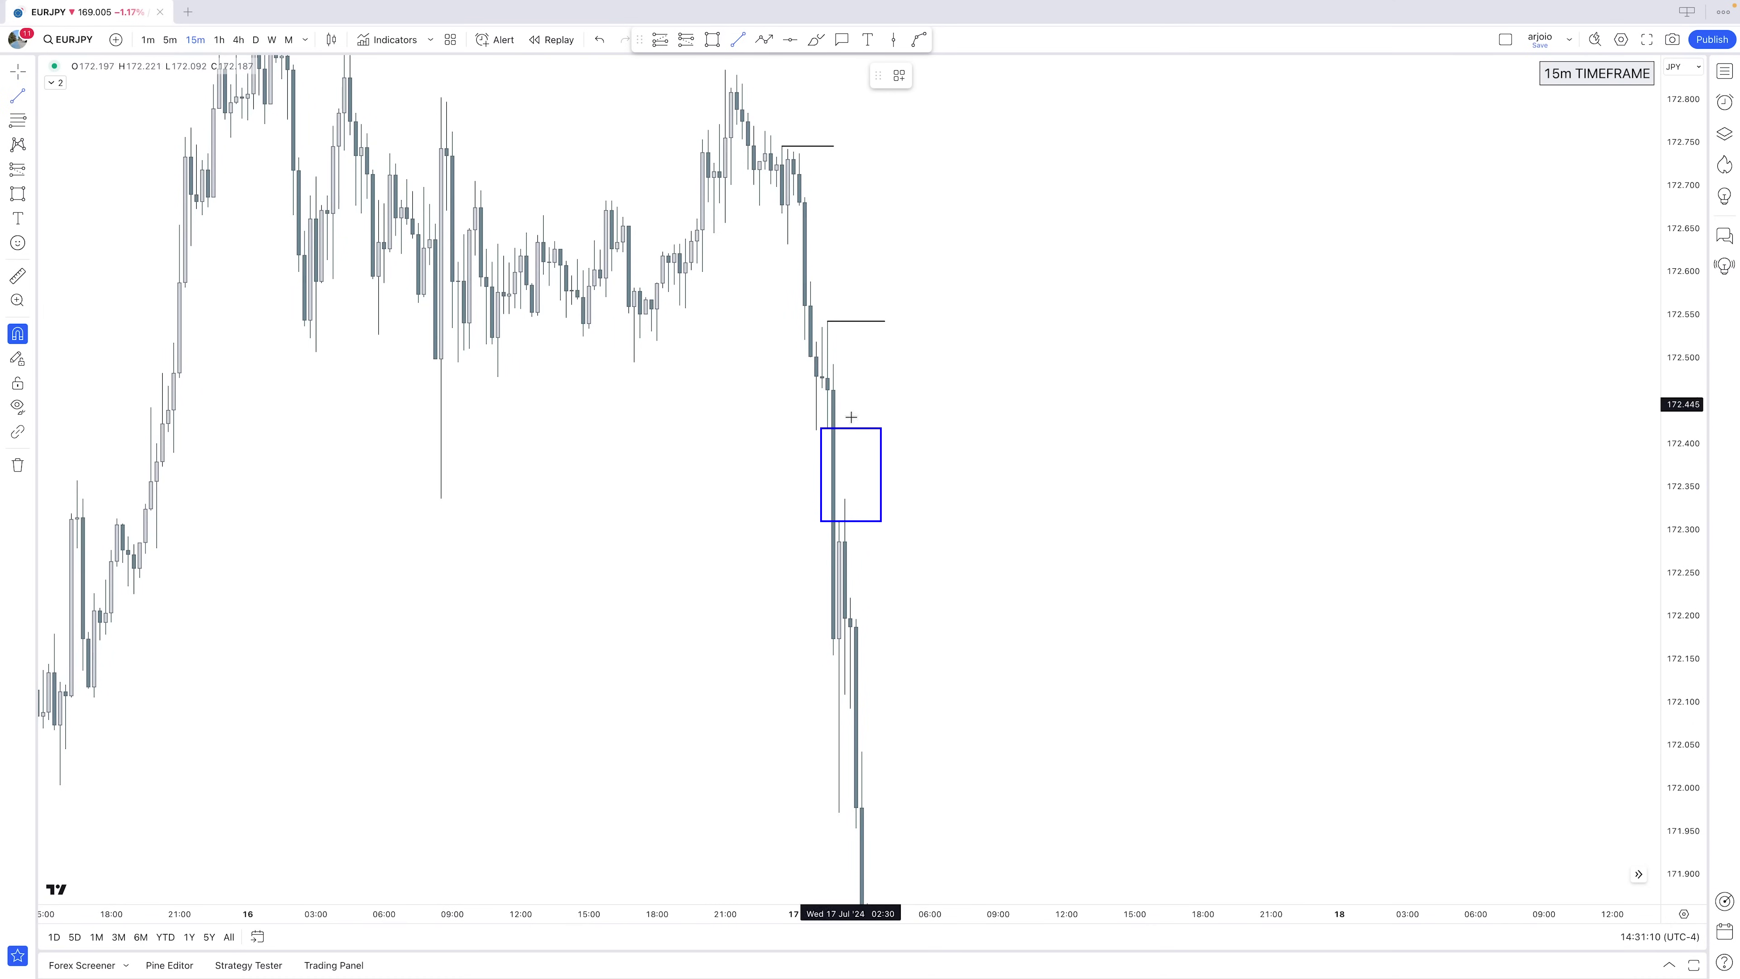
click(844, 500)
shift+click(902, 499)
drag(943, 620, 975, 268)
click(879, 159)
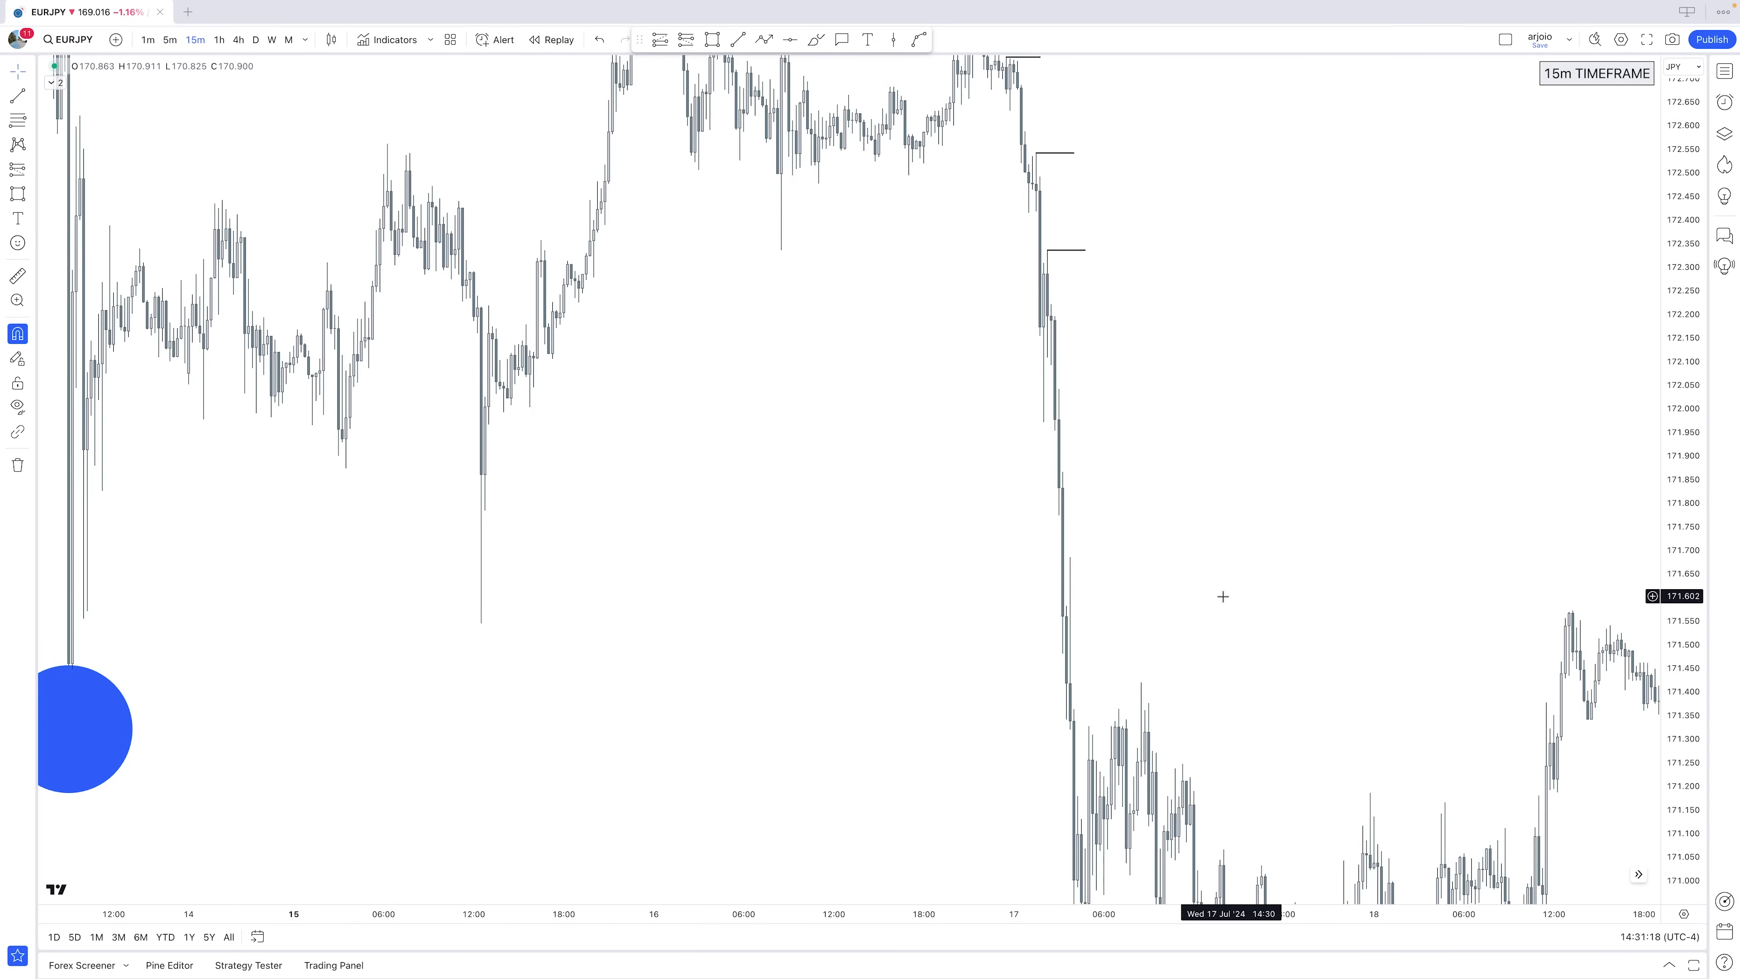
Add a short horizontal trend line at the lower high around 171.68, further down the 17 July drop
scroll(1213, 593, up, 1)
scroll(1042, 545, up, 1)
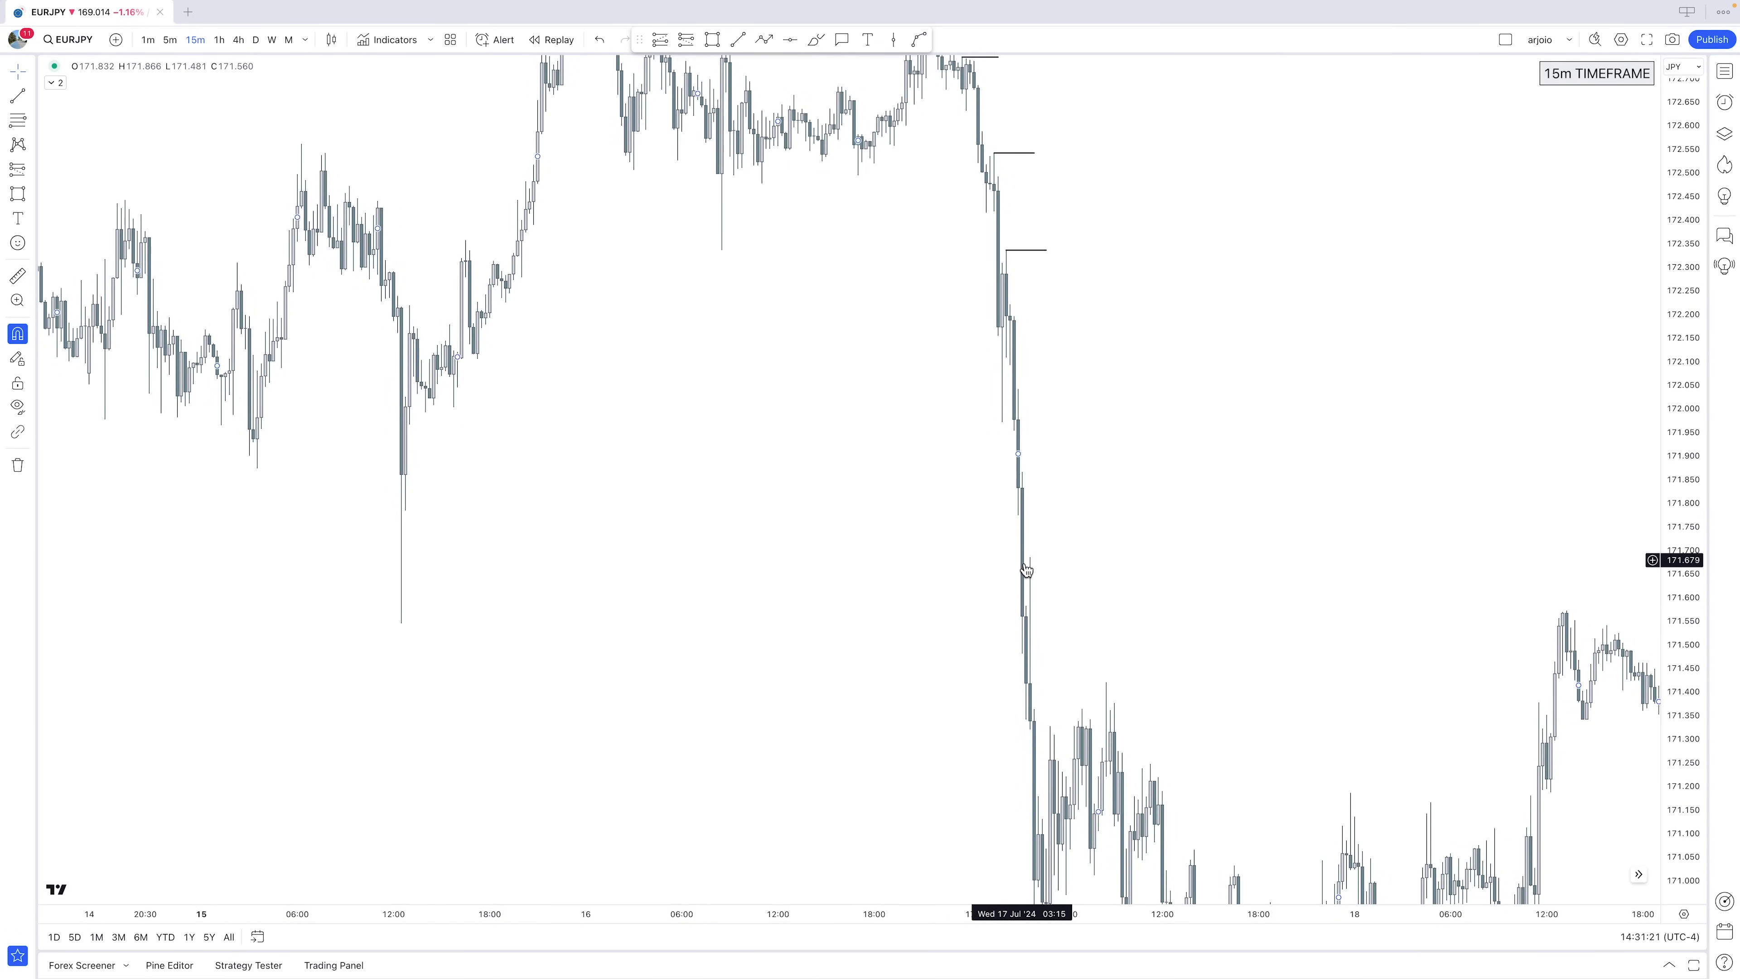
drag(1098, 598, 1004, 469)
click(738, 39)
click(951, 446)
click(1002, 447)
click(979, 484)
Draw a long horizontal trend line from the circled 12 July swing low, at about 171.45, across to the 17 July drop
scroll(1110, 546, down, 5)
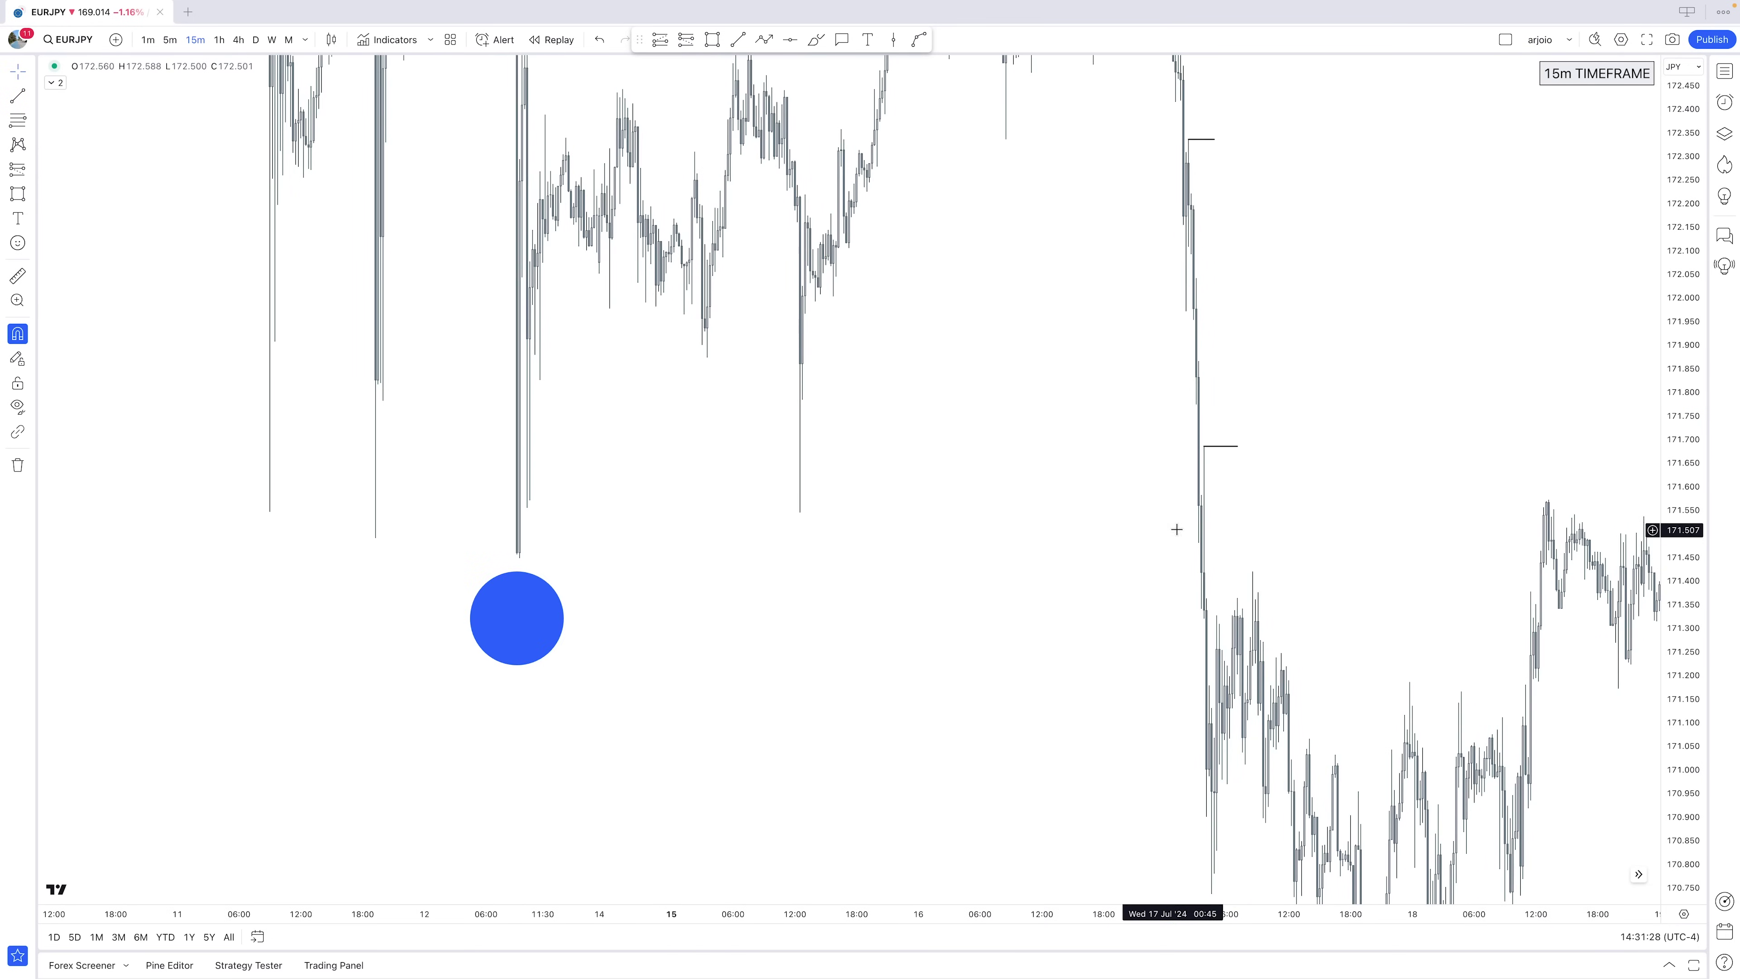
drag(1695, 358, 1685, 522)
drag(1439, 480, 1322, 509)
click(738, 39)
drag(403, 571, 1077, 571)
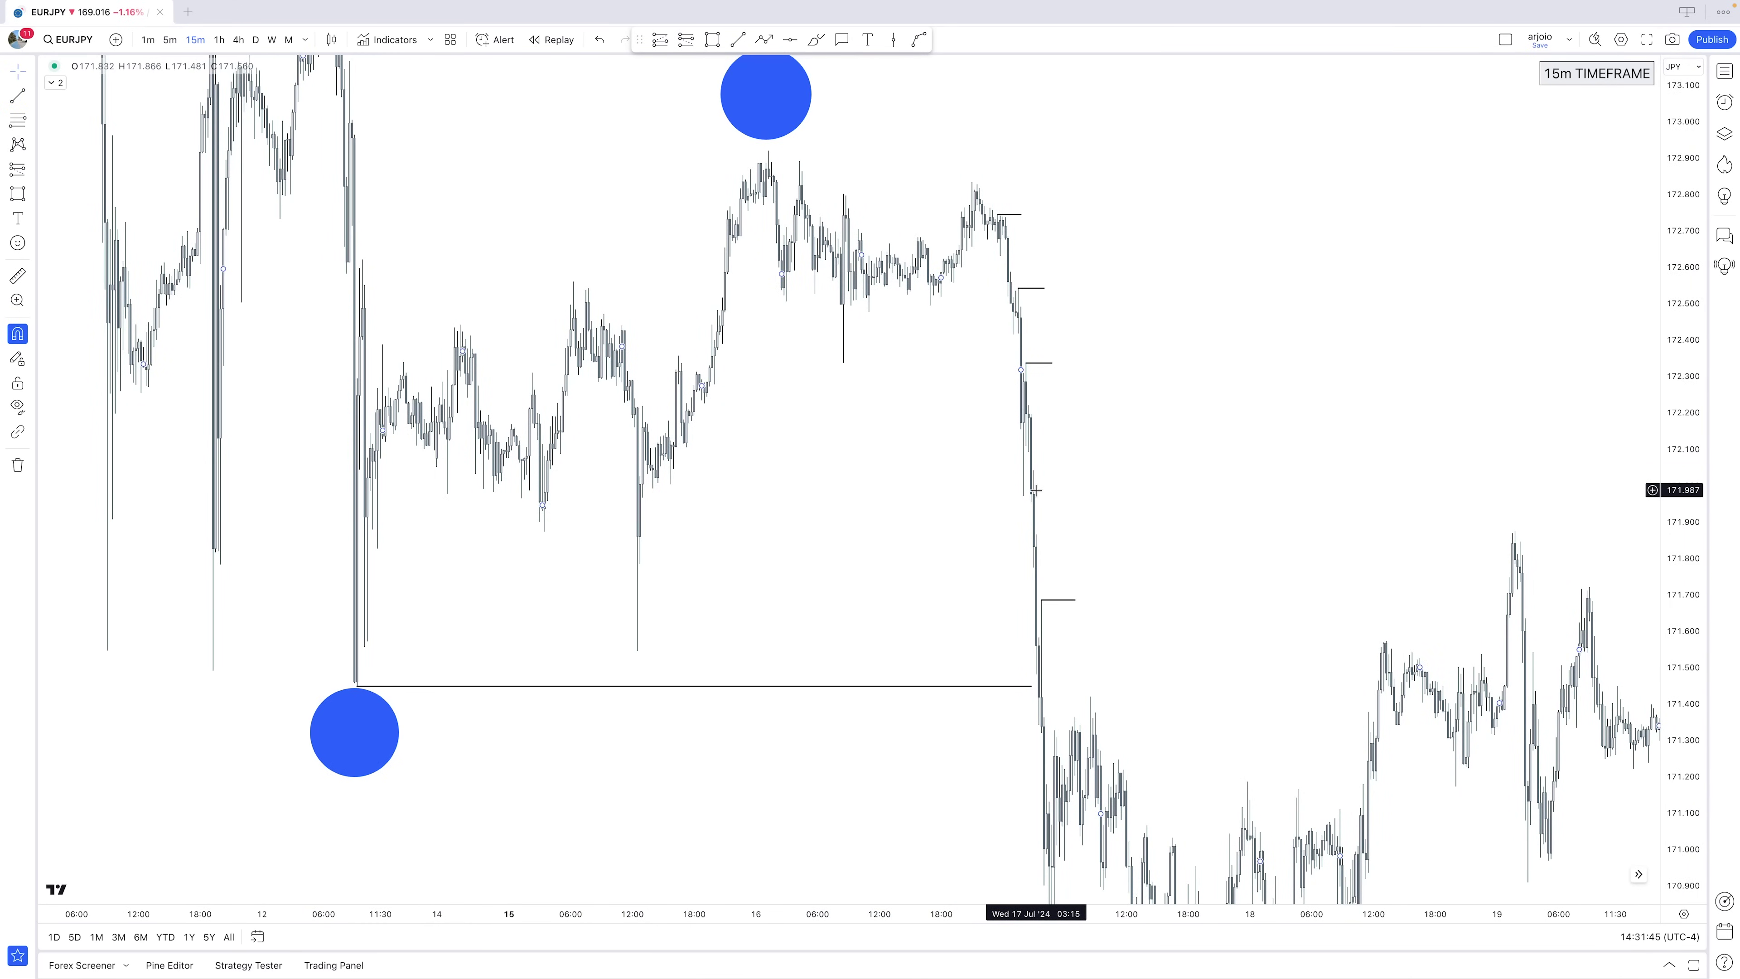
click(959, 690)
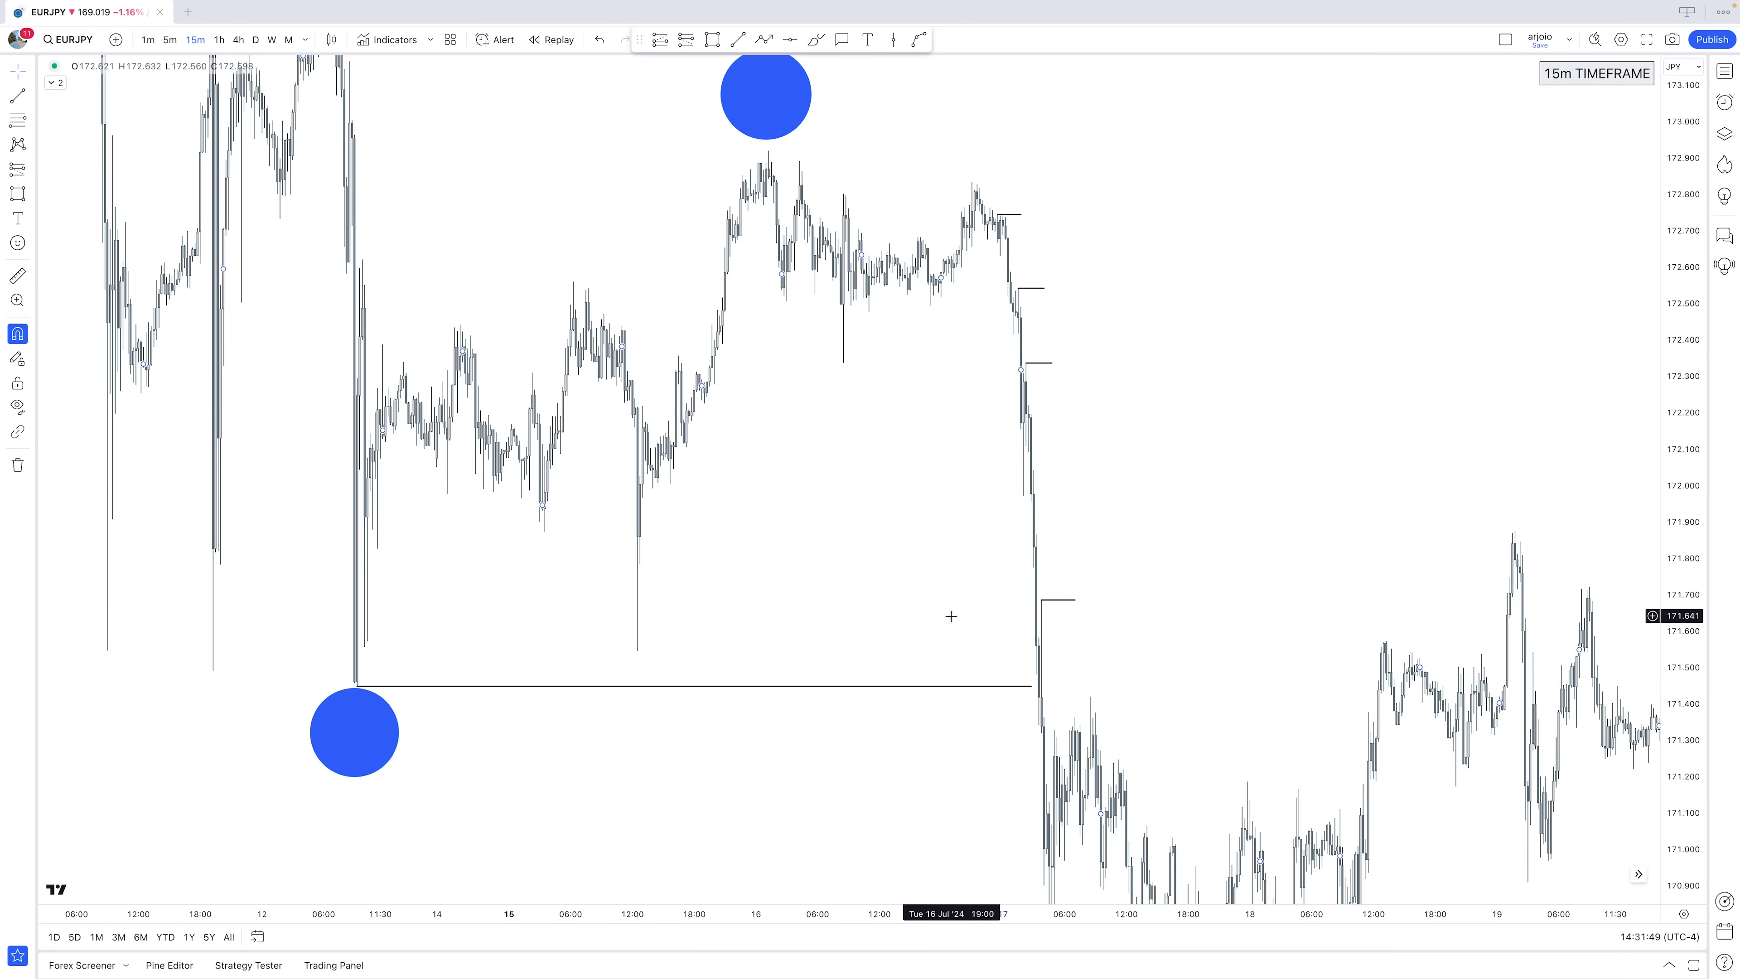
drag(1185, 404, 1159, 459)
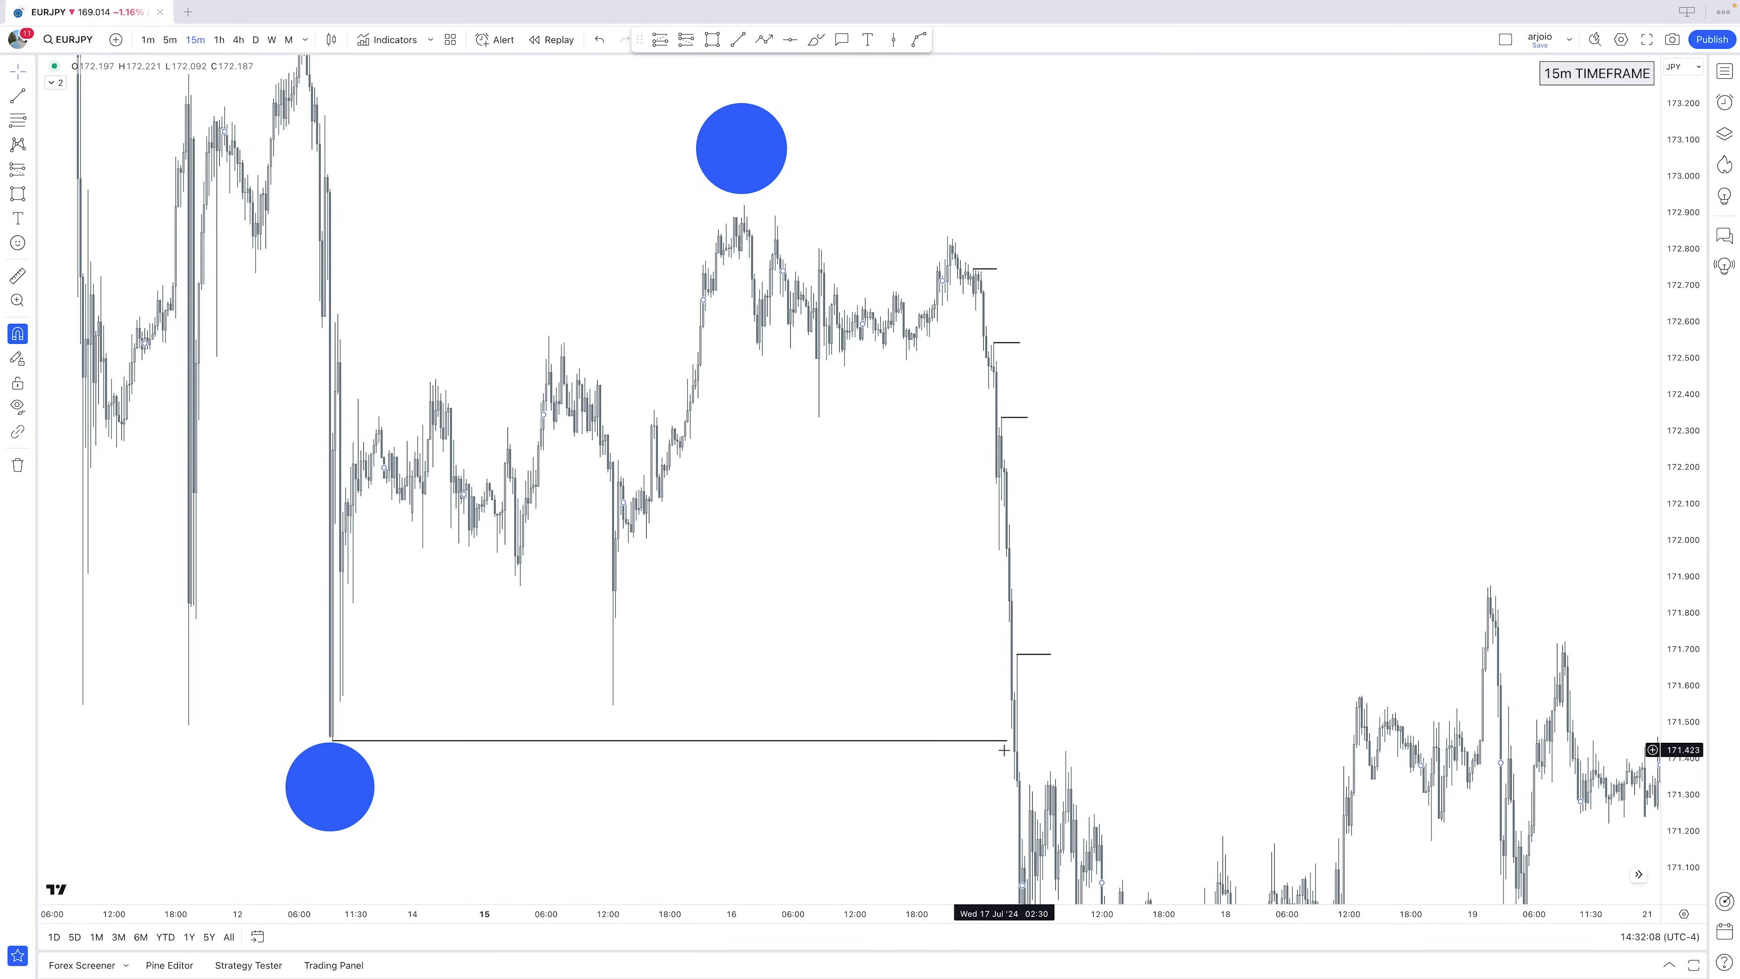
drag(1007, 744, 973, 750)
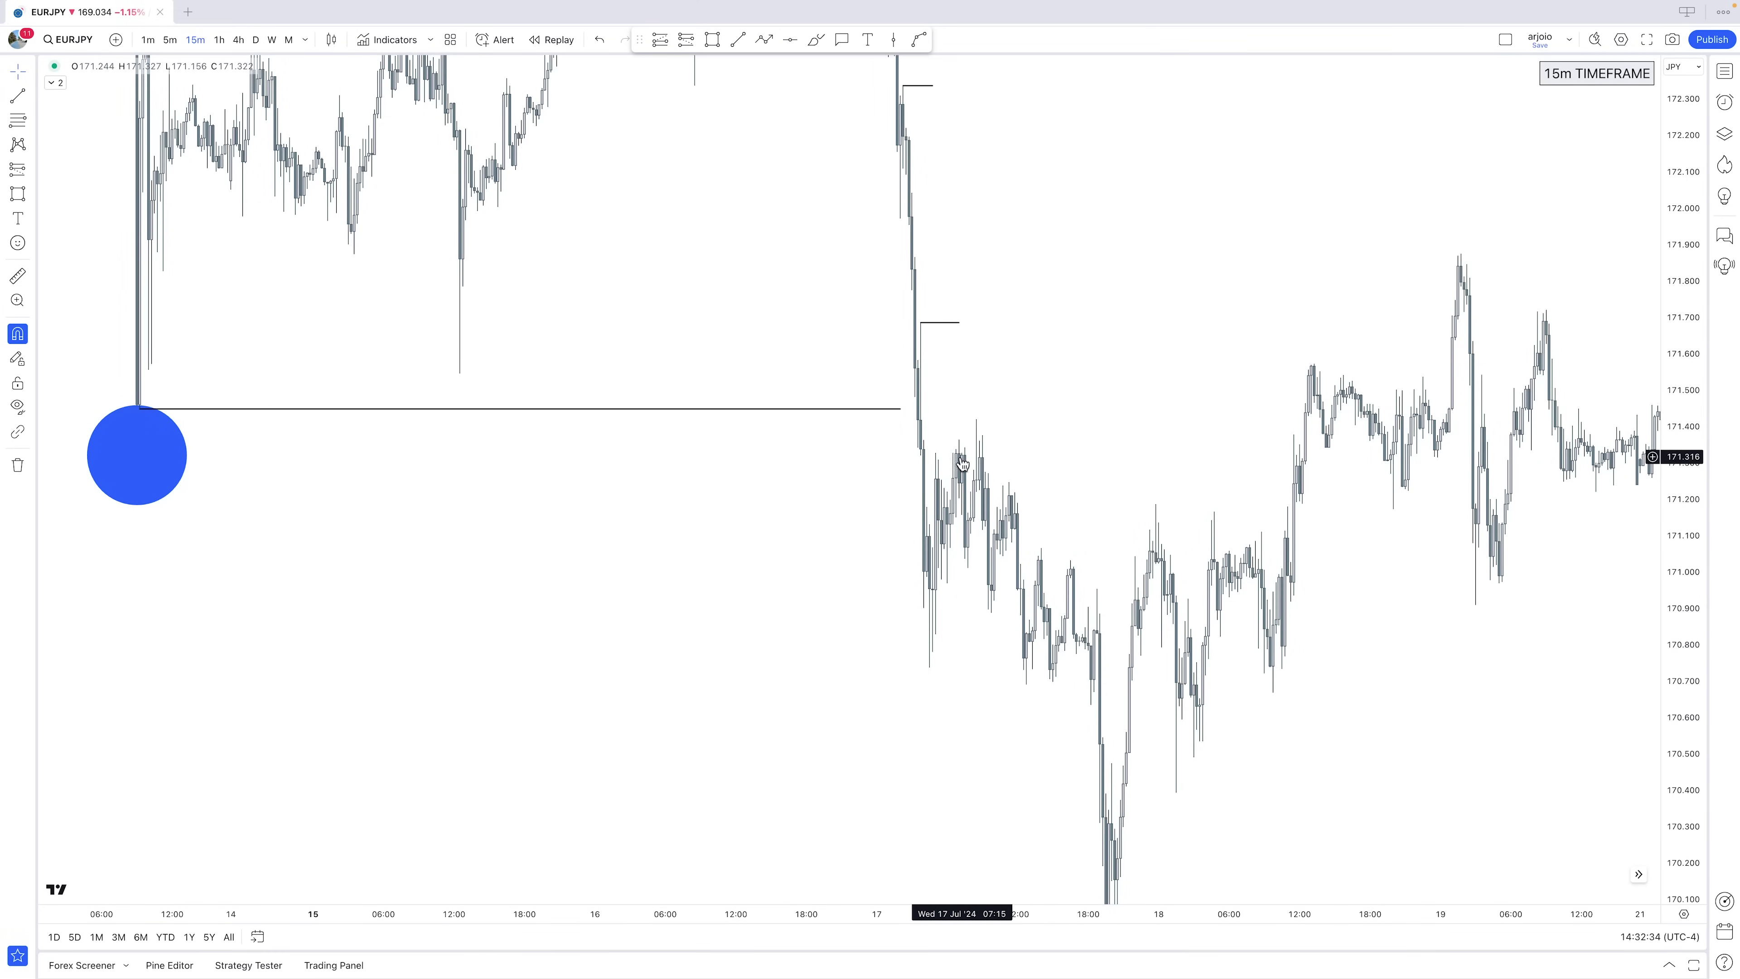
Examine the 17 July drop on the 15-minute chart, from the circled swings down through the marked lower highs
drag(963, 464, 768, 265)
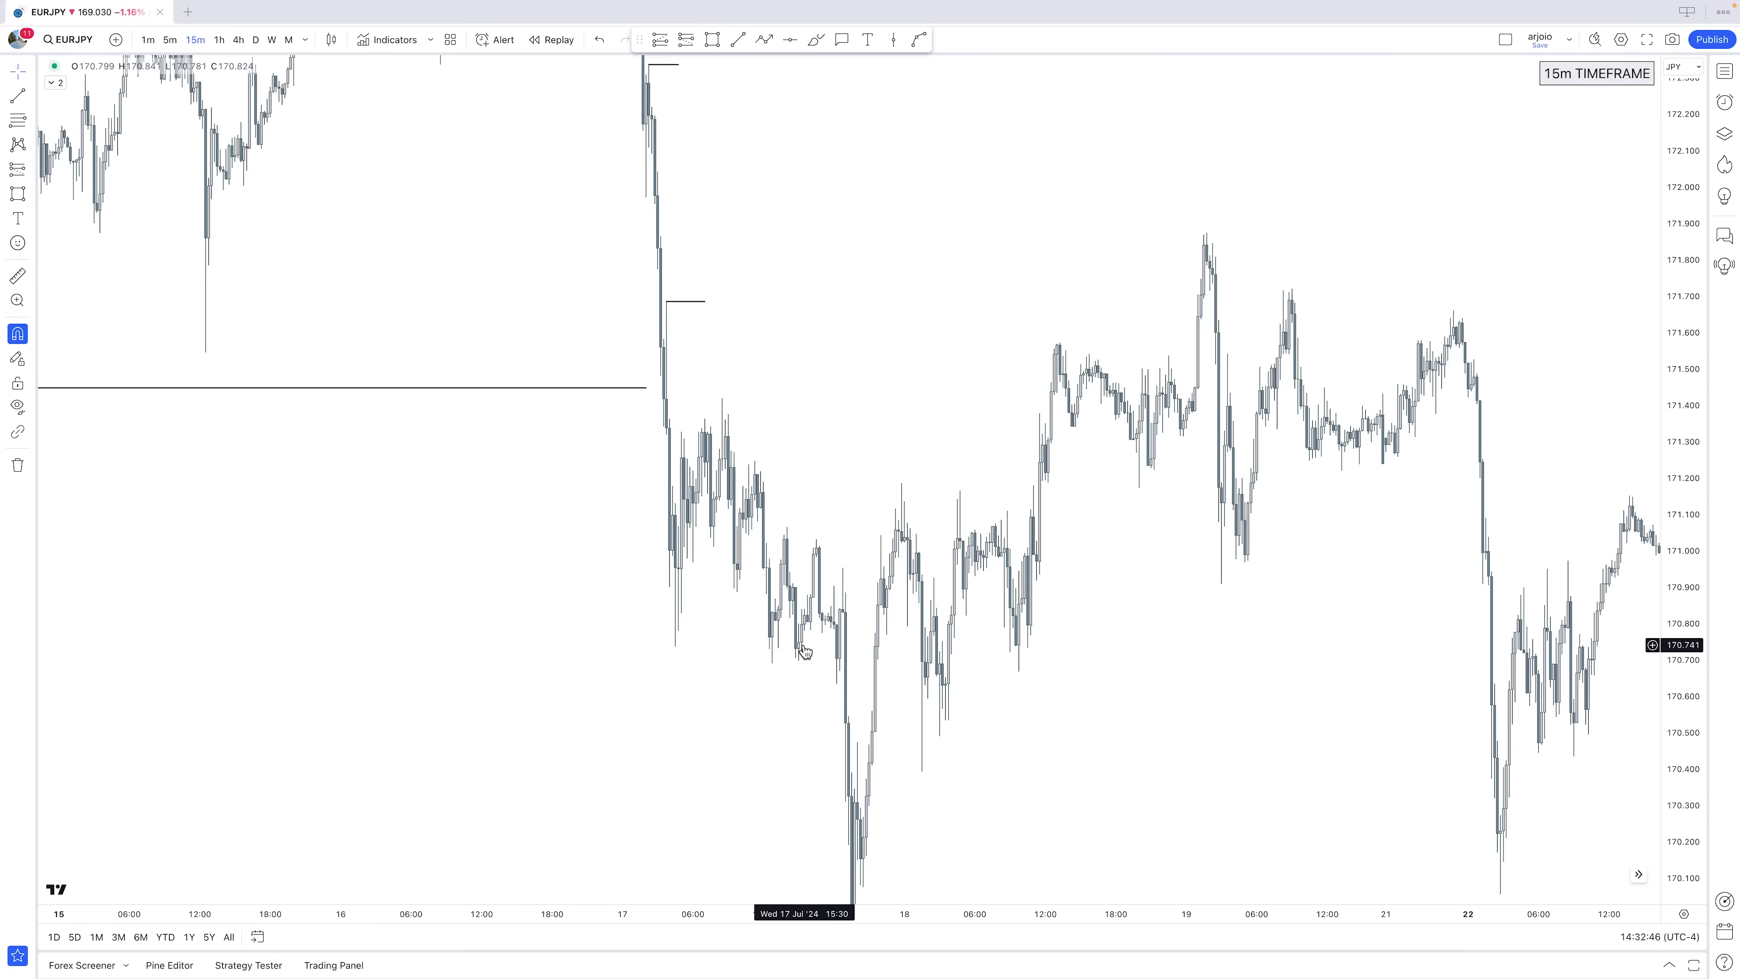
scroll(822, 644, down, 5)
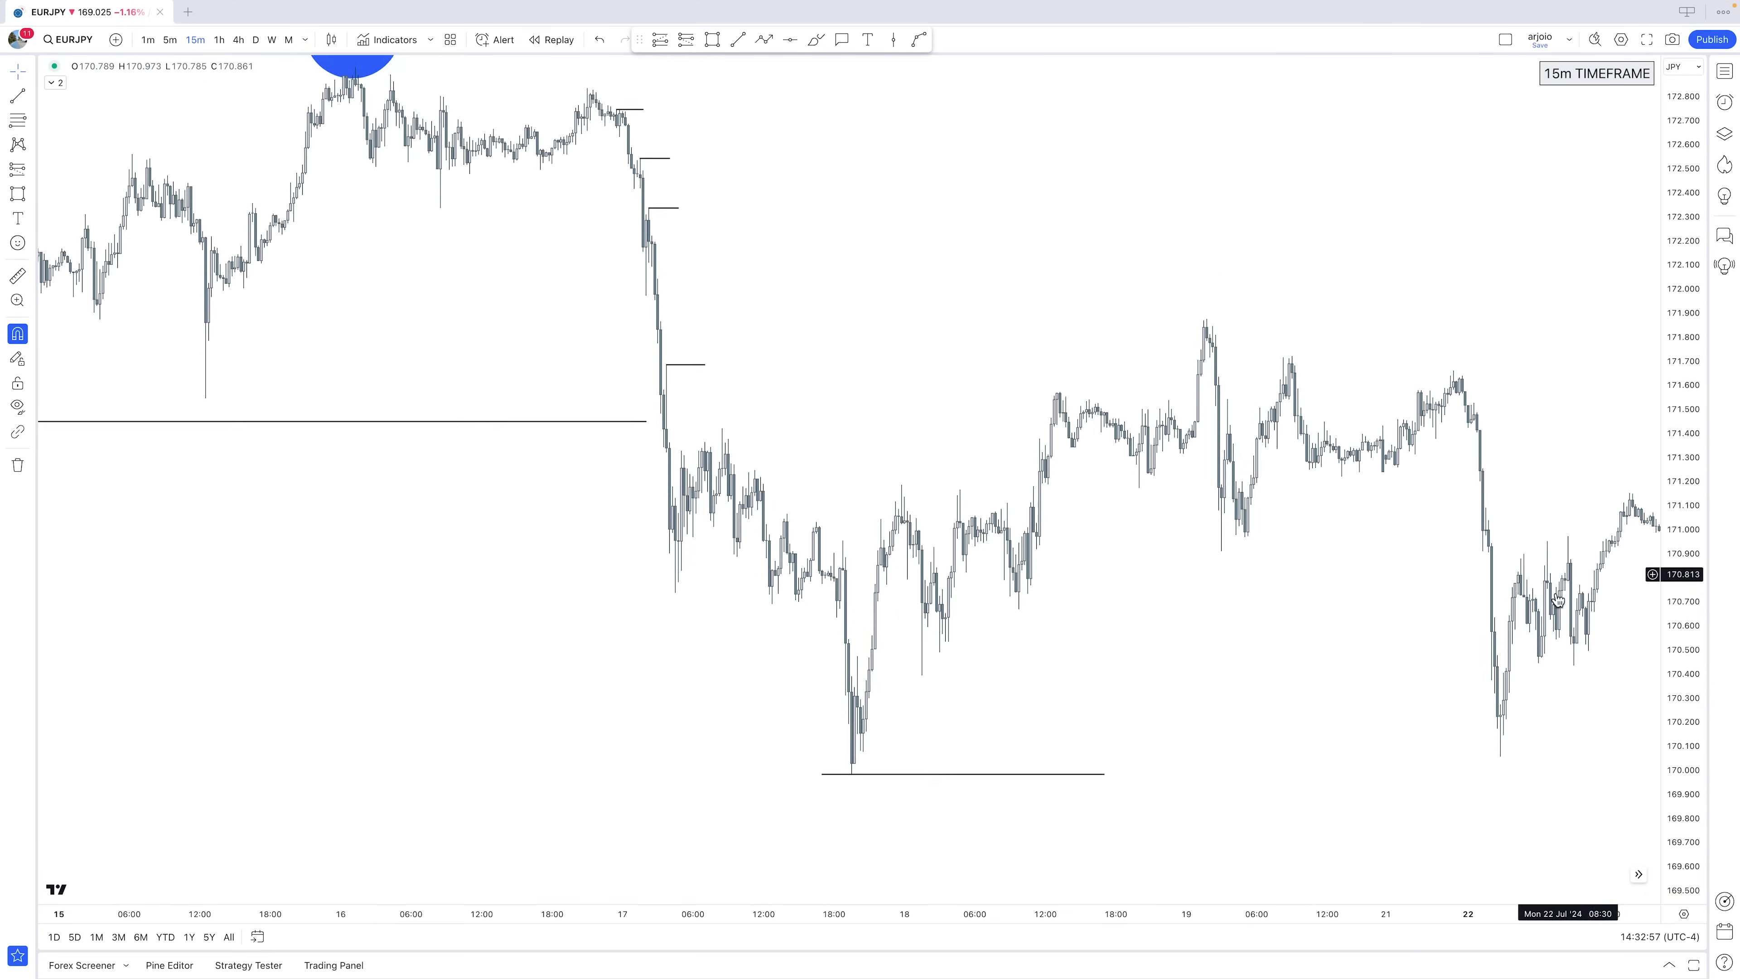
drag(885, 631, 862, 670)
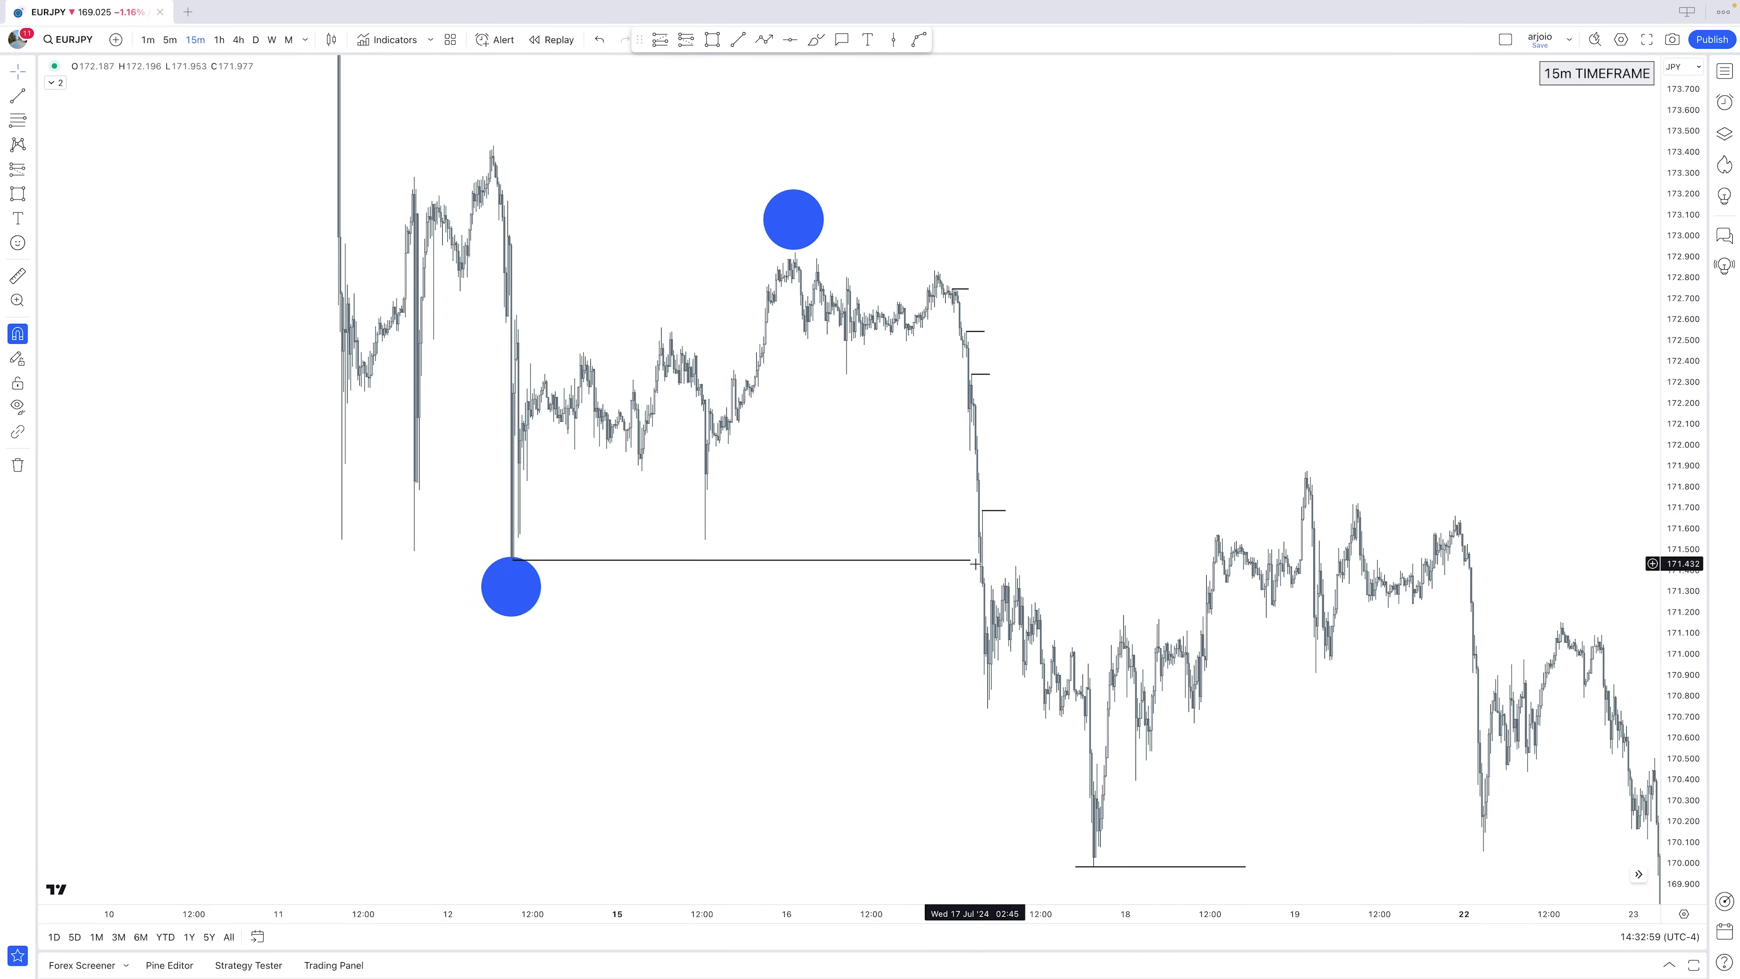
drag(972, 560, 956, 566)
click(961, 590)
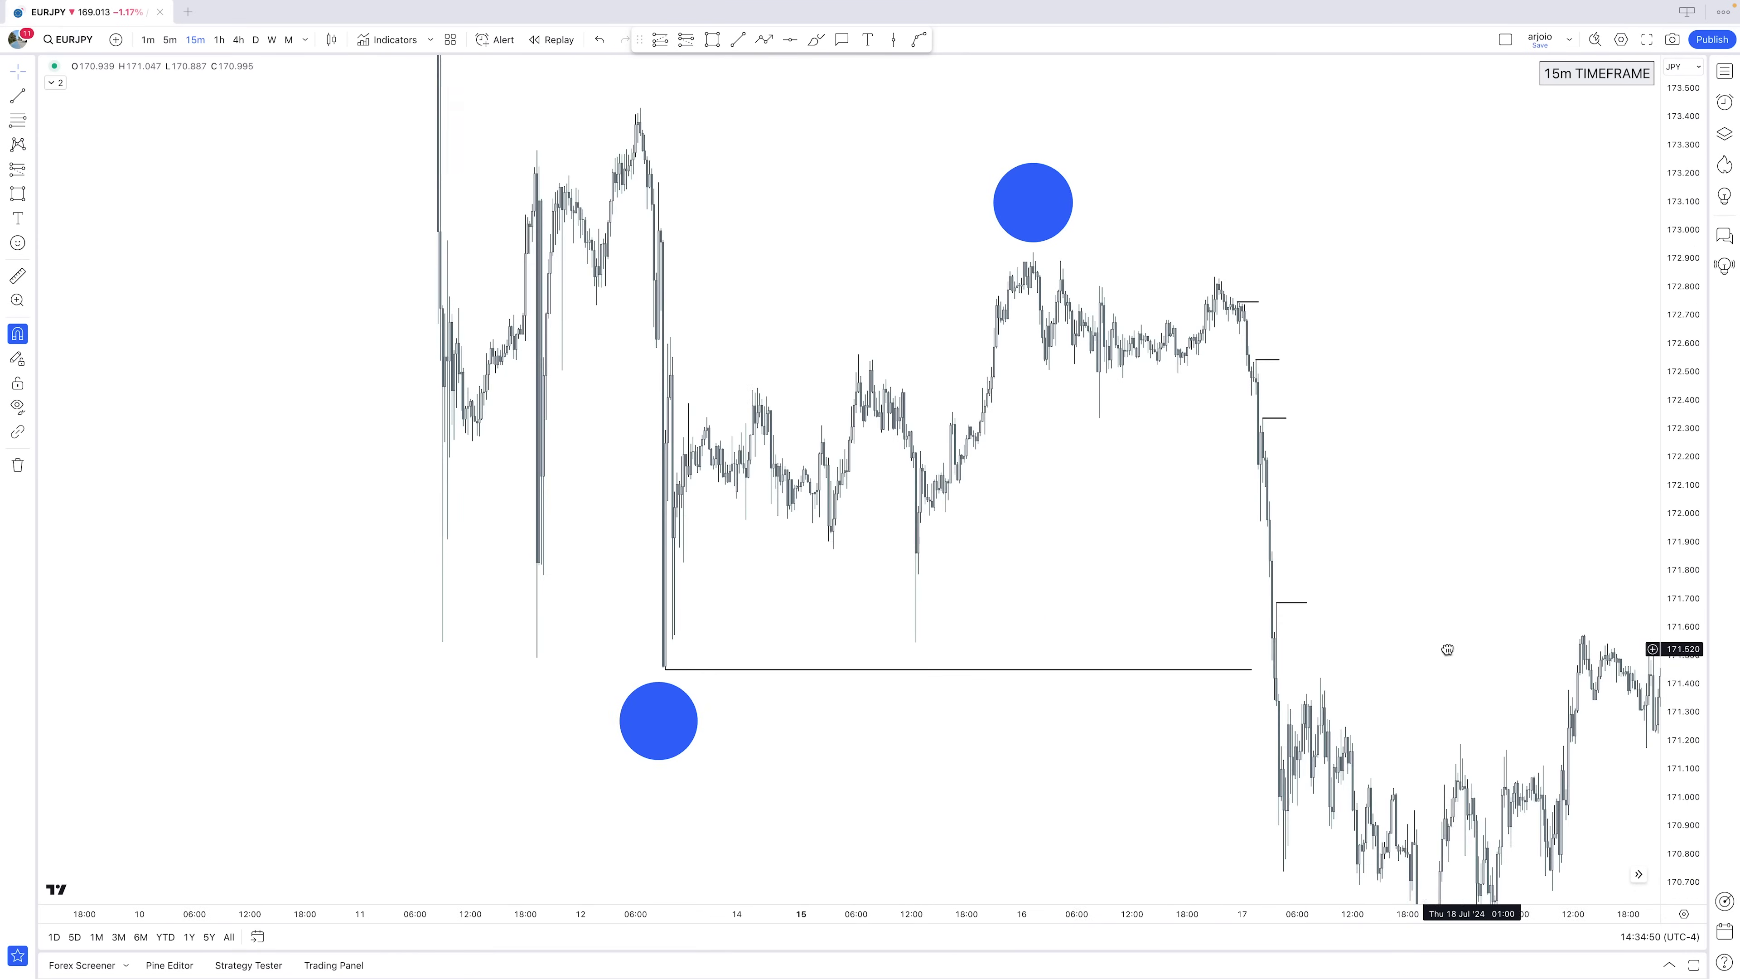
drag(1448, 649, 1273, 658)
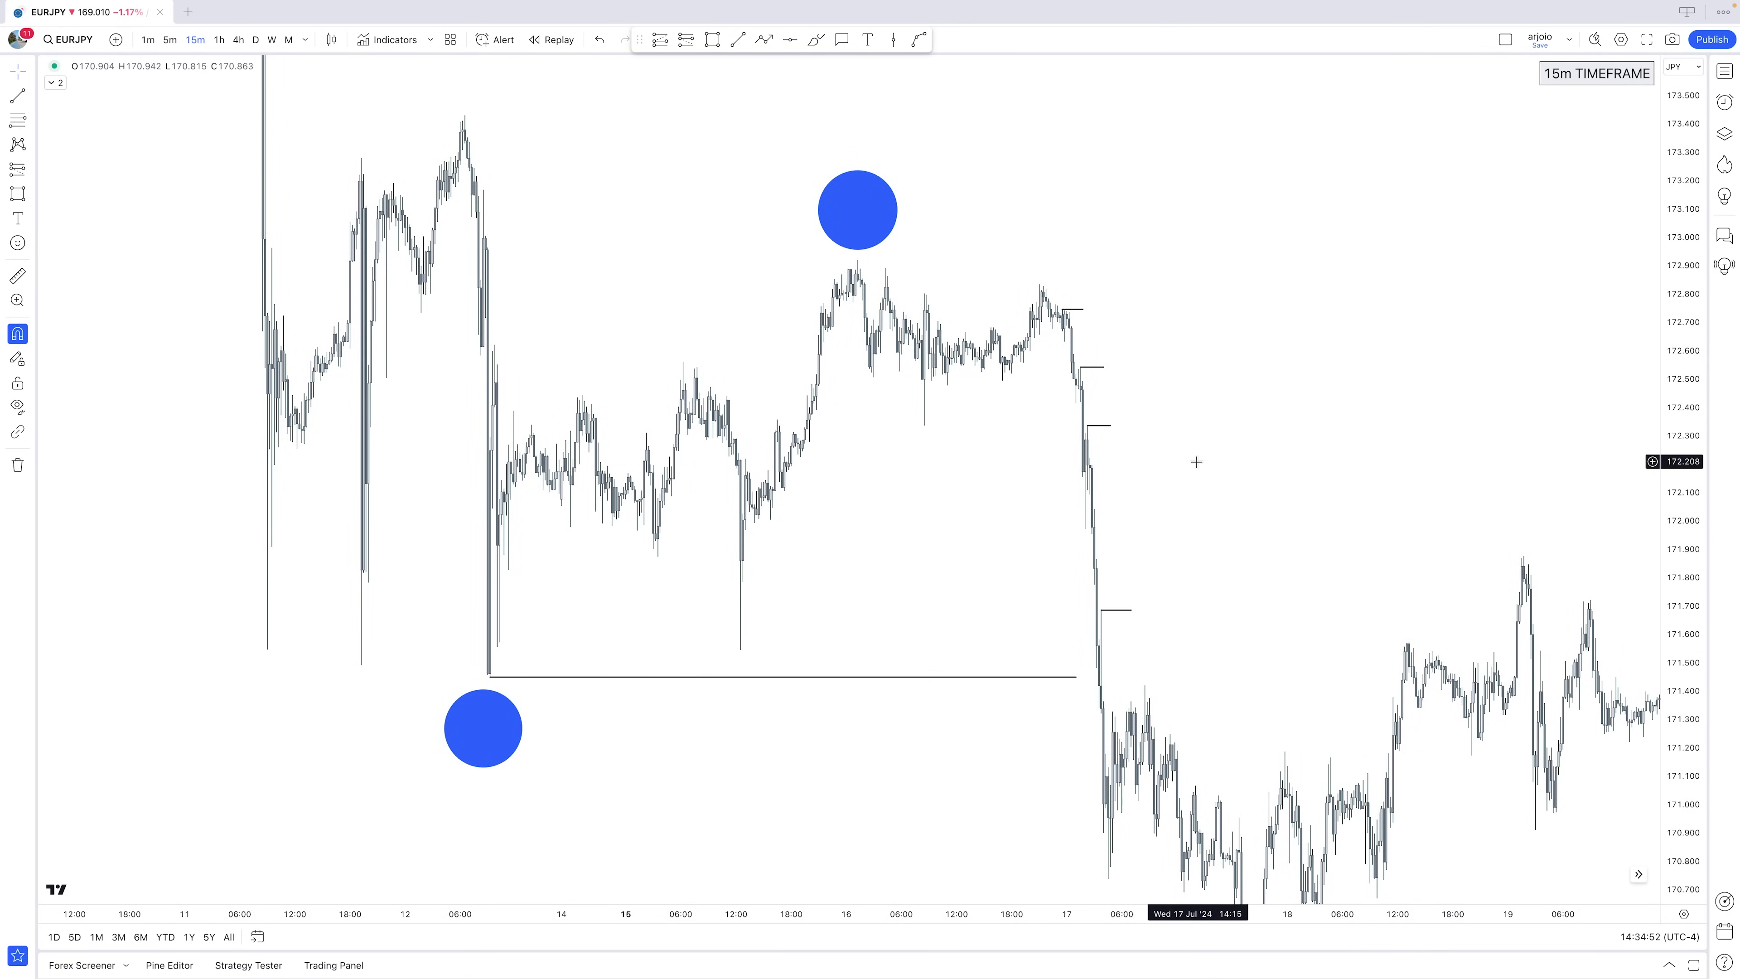
scroll(1233, 493, up, 6)
drag(1695, 756, 1692, 418)
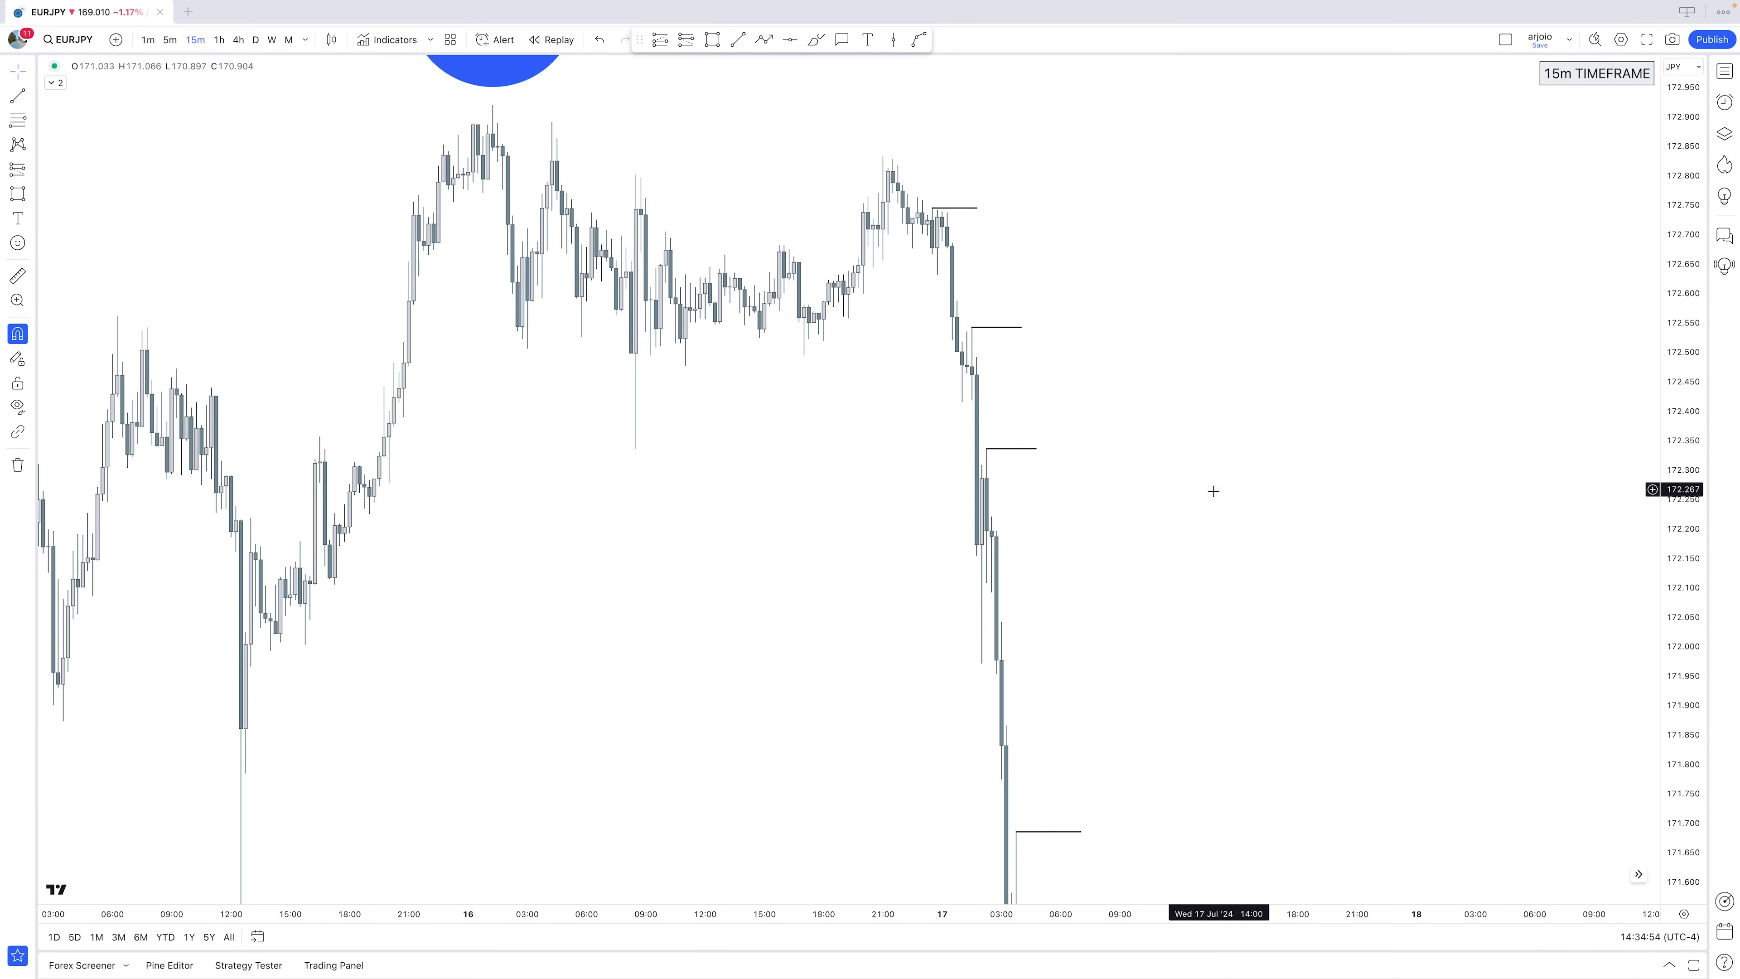
drag(1220, 489, 1471, 560)
scroll(1459, 559, up, 5)
scroll(1505, 606, up, 1)
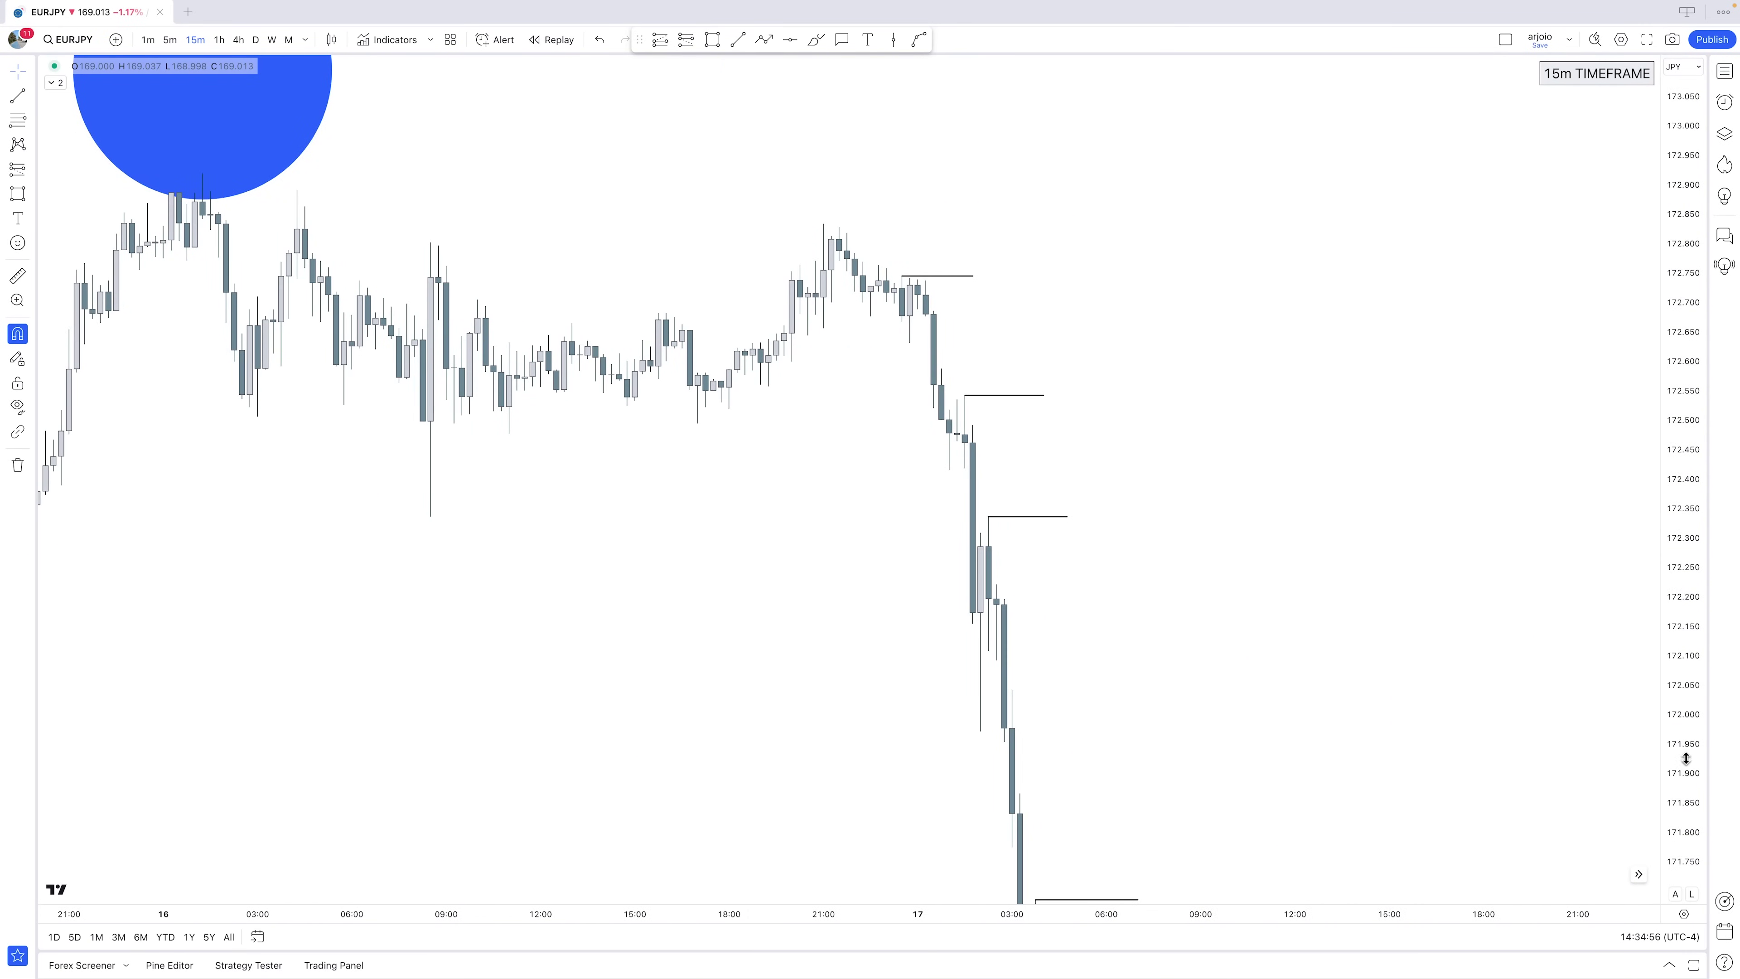
drag(1686, 758, 1682, 472)
scroll(1193, 594, up, 3)
drag(984, 638, 1092, 554)
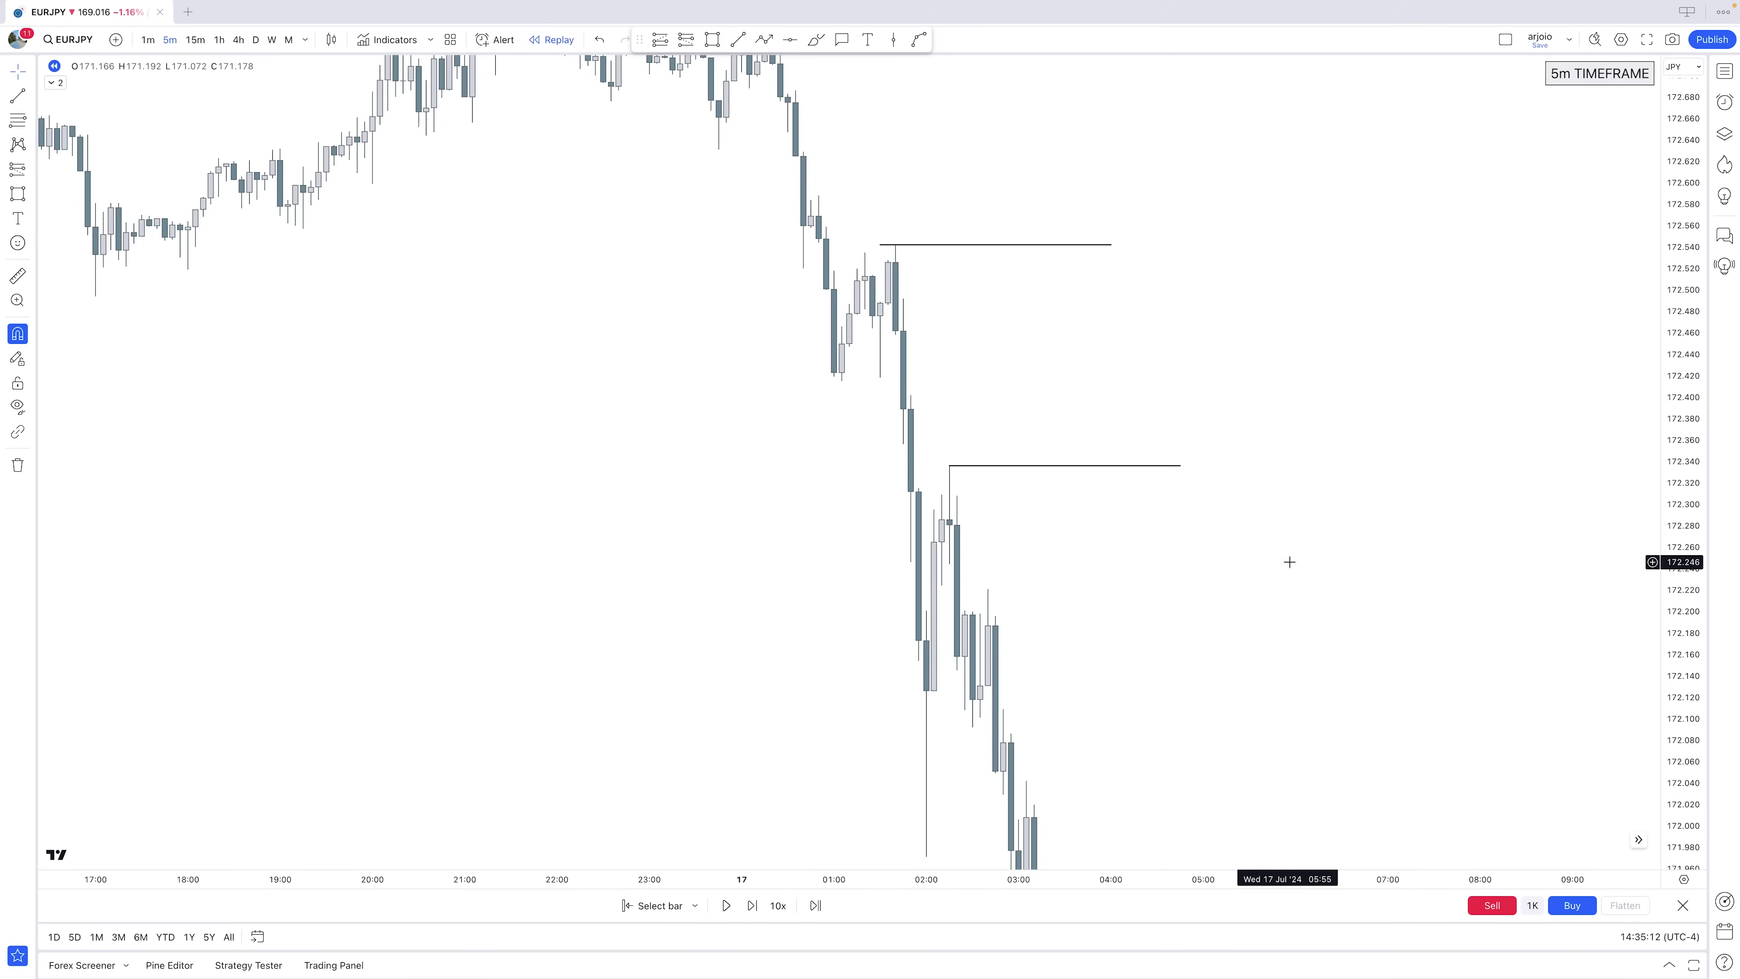
Compare the marked lower highs of the 17 July drop on the 5-minute and 1-minute charts
drag(1289, 559, 1276, 708)
scroll(1276, 709, down, 2)
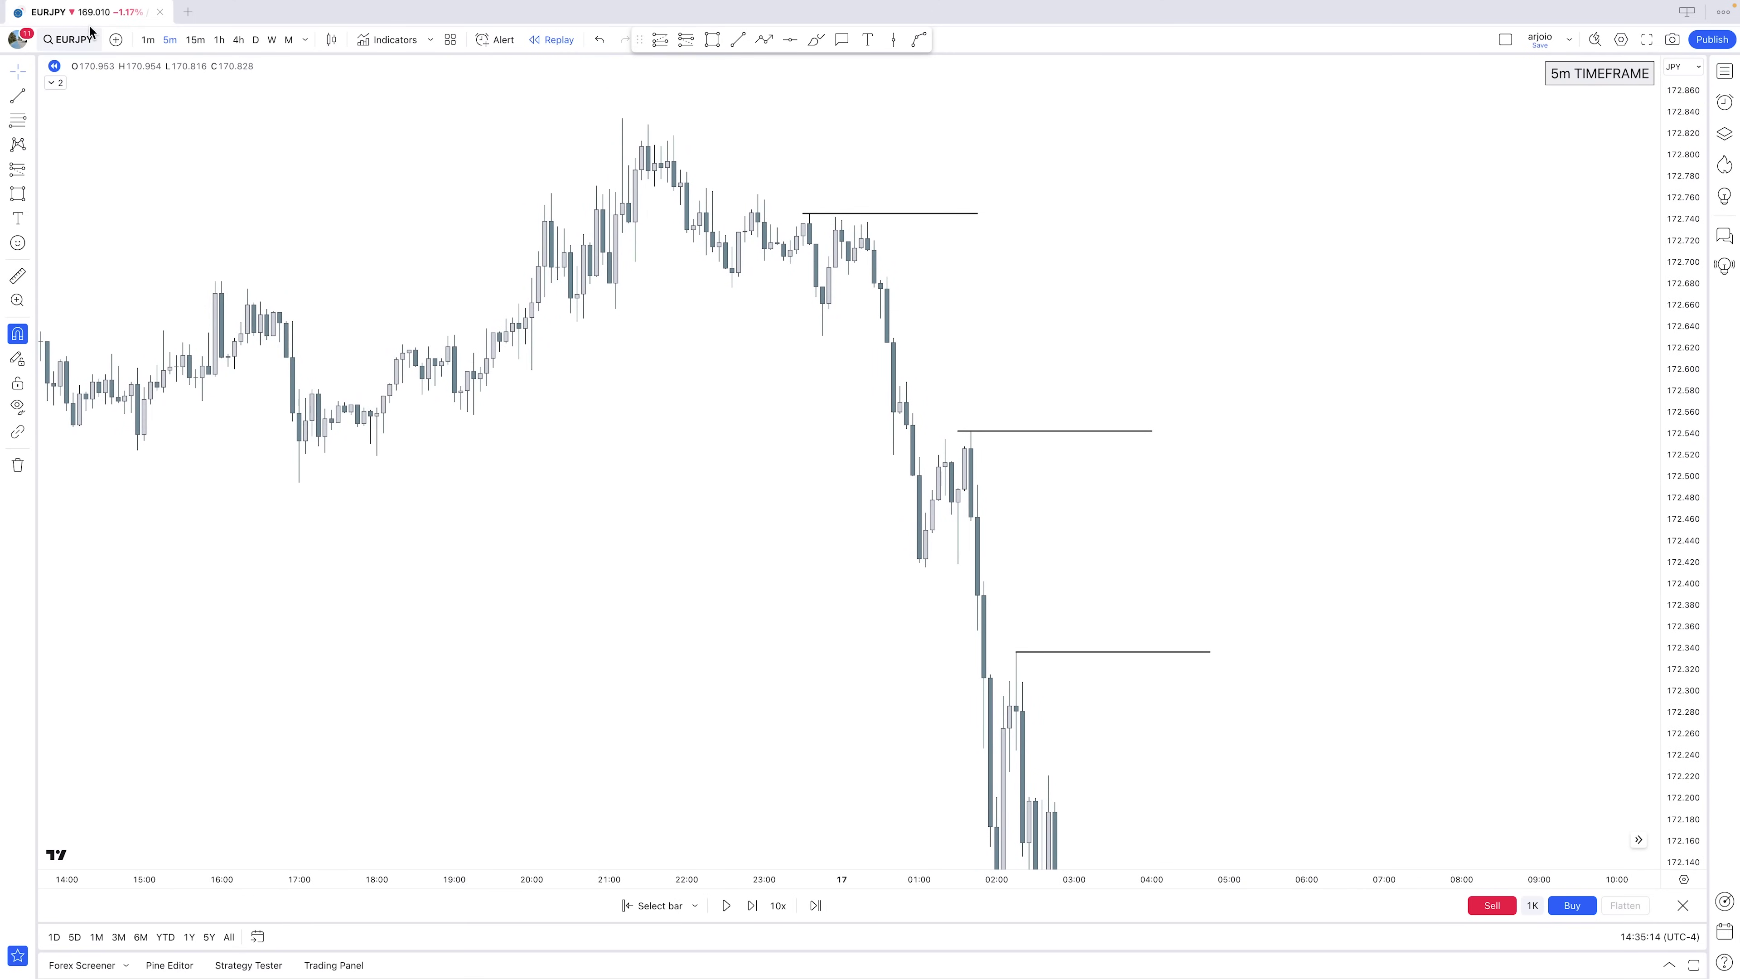
click(148, 40)
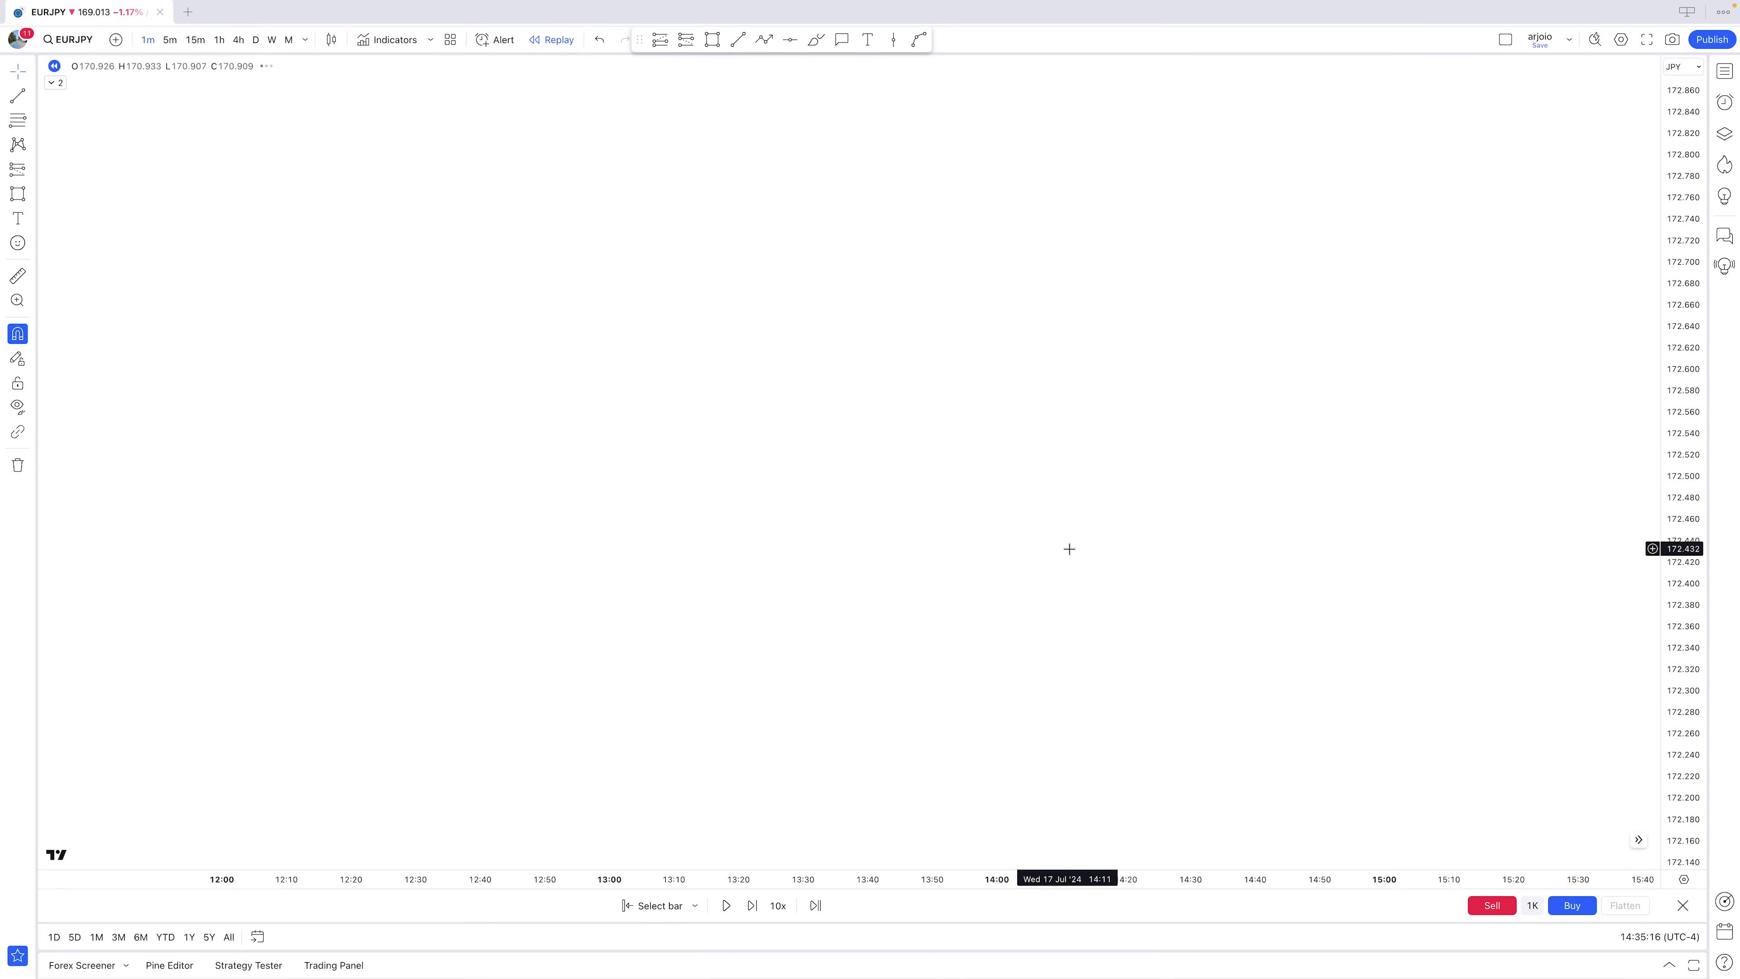
scroll(1070, 551, down, 5)
drag(993, 638, 1405, 521)
drag(815, 619, 1346, 576)
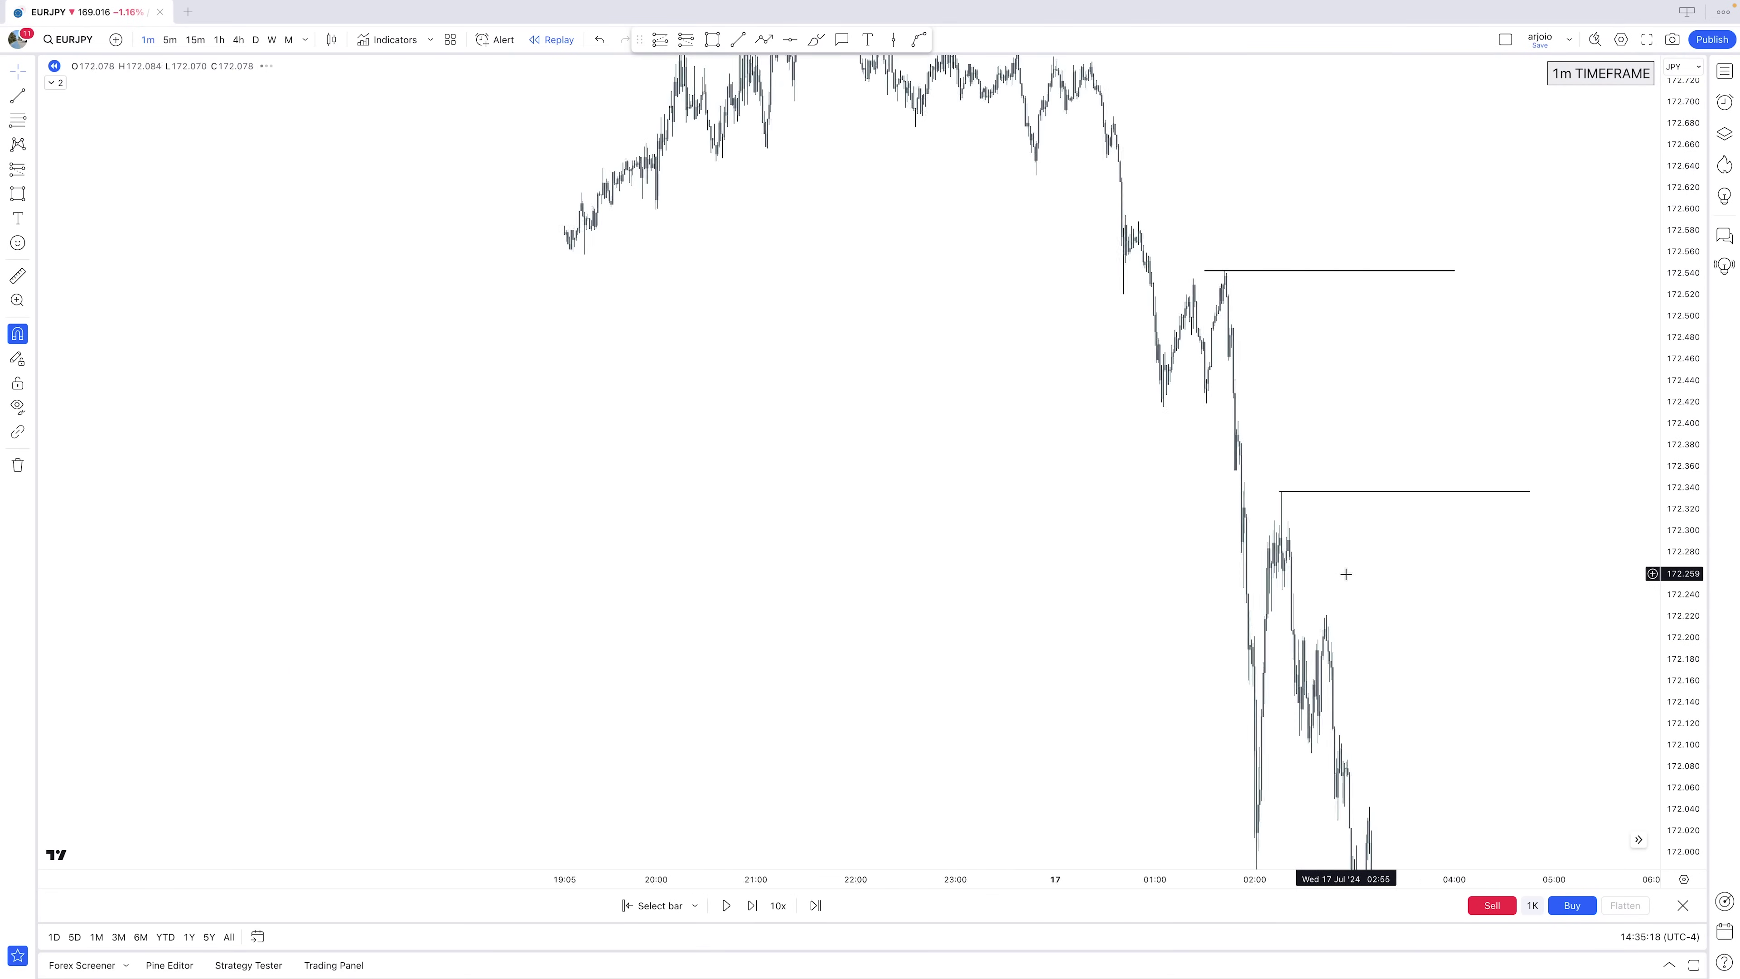
scroll(1345, 576, up, 5)
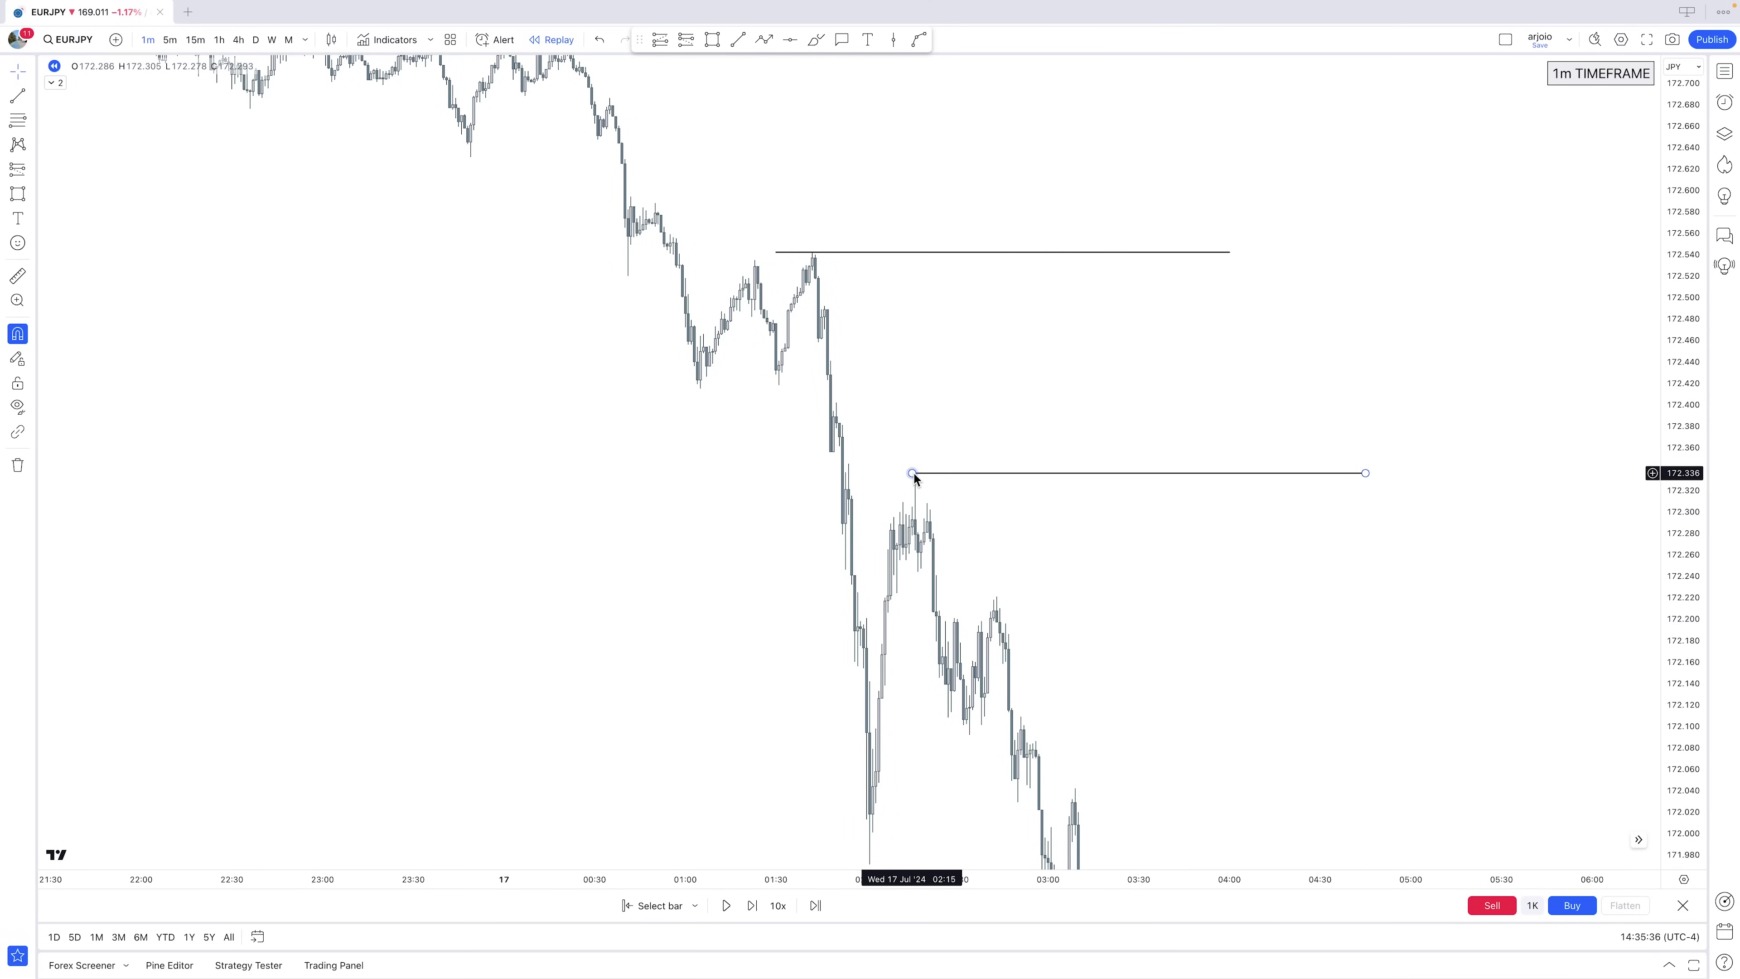
drag(1066, 518, 987, 528)
Return to the 15-minute chart and review the structure between the circled 12 July low and the 17 July drop
click(192, 45)
drag(1673, 336, 1597, 794)
drag(1490, 642, 1073, 626)
drag(1403, 610, 789, 620)
scroll(1271, 597, up, 2)
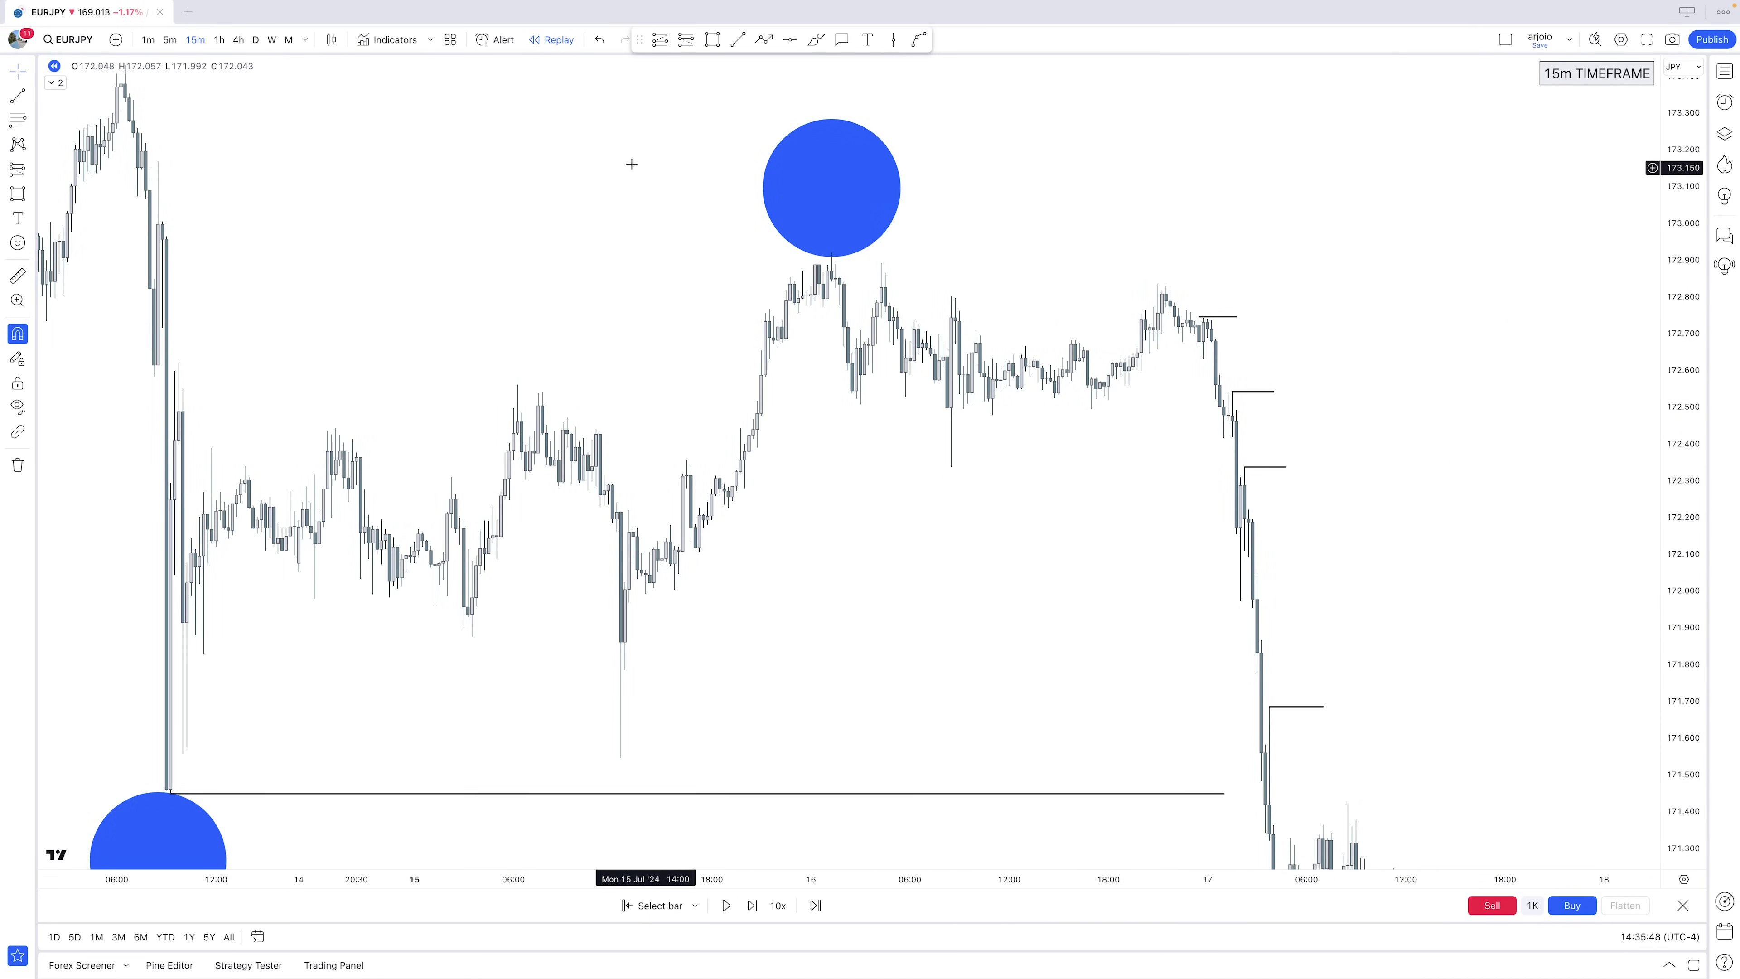
On the 4-hour chart, reposition the circles closer to the 16 July swing high and the 12 July swing low
click(239, 40)
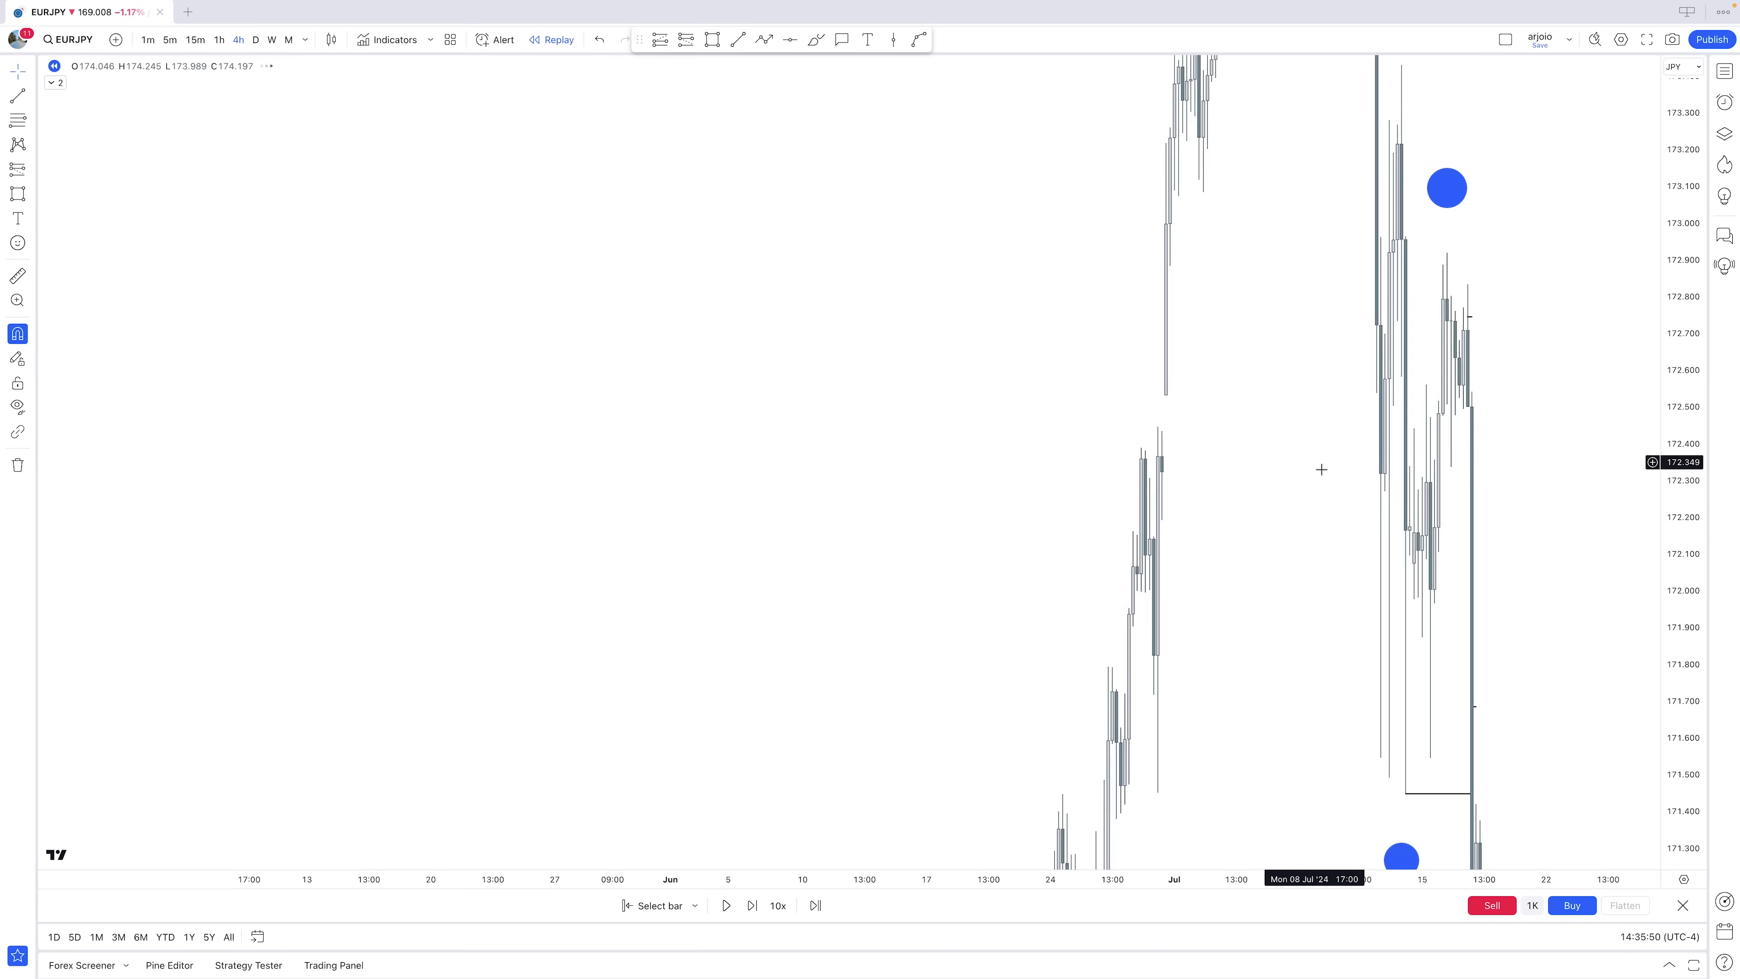
click(1092, 383)
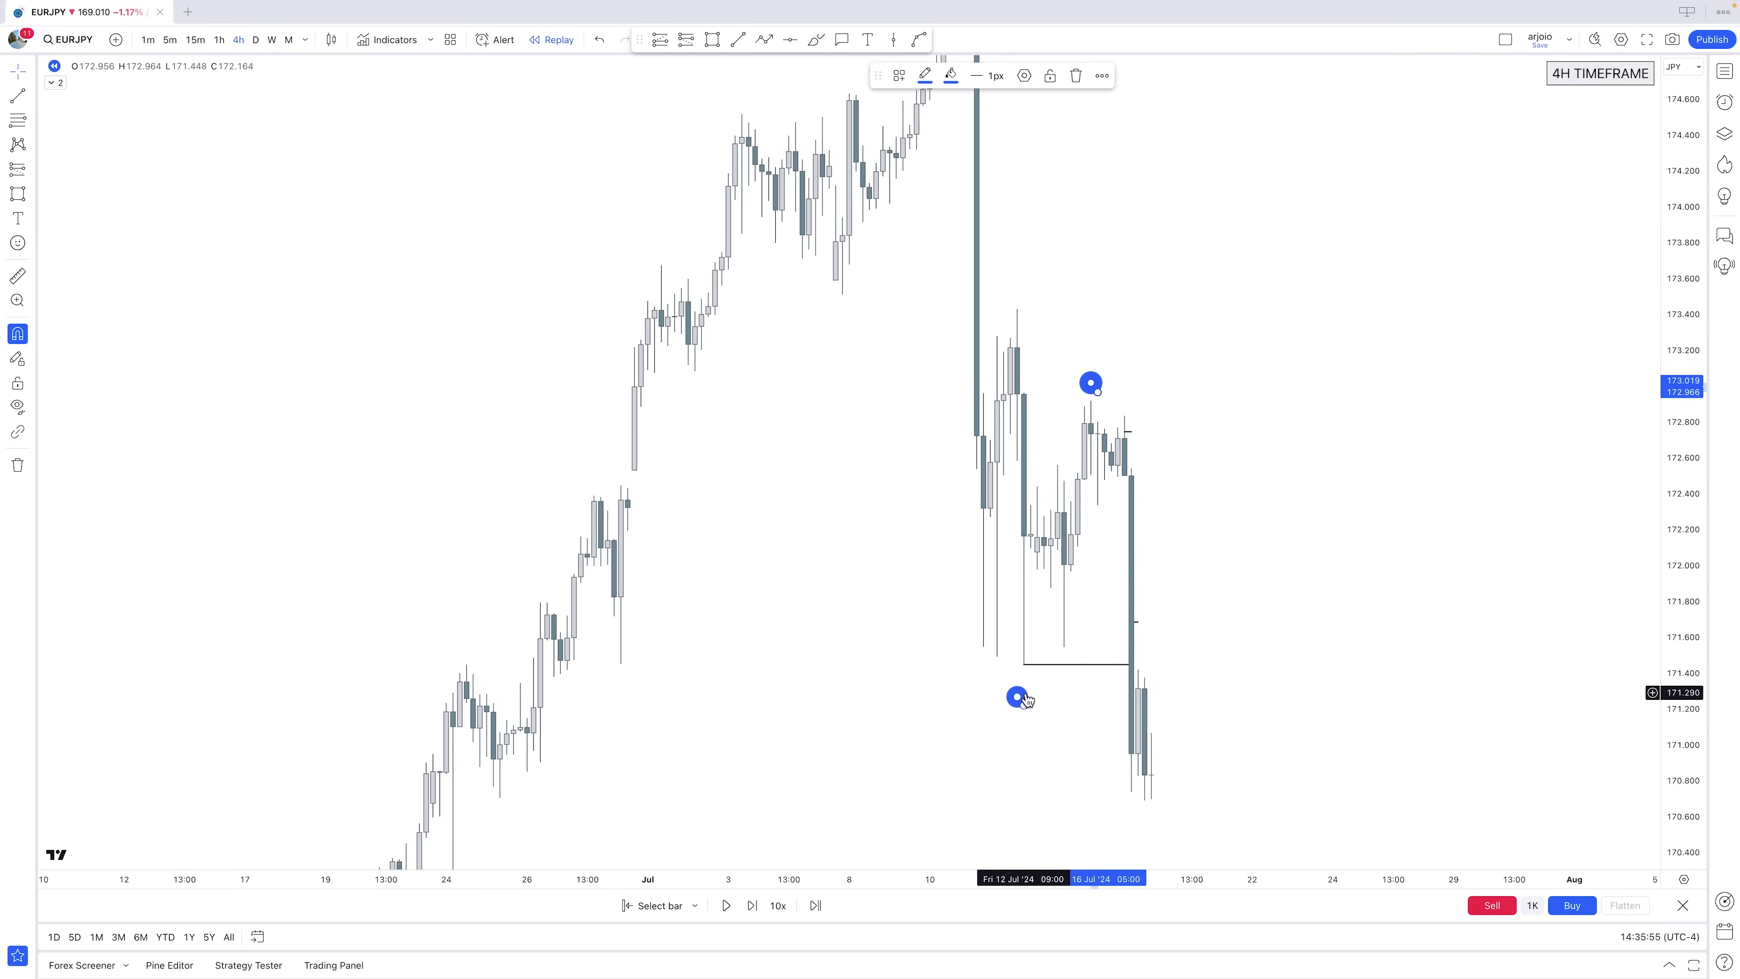
drag(1019, 698, 1024, 683)
click(1096, 693)
scroll(1249, 713, up, 1)
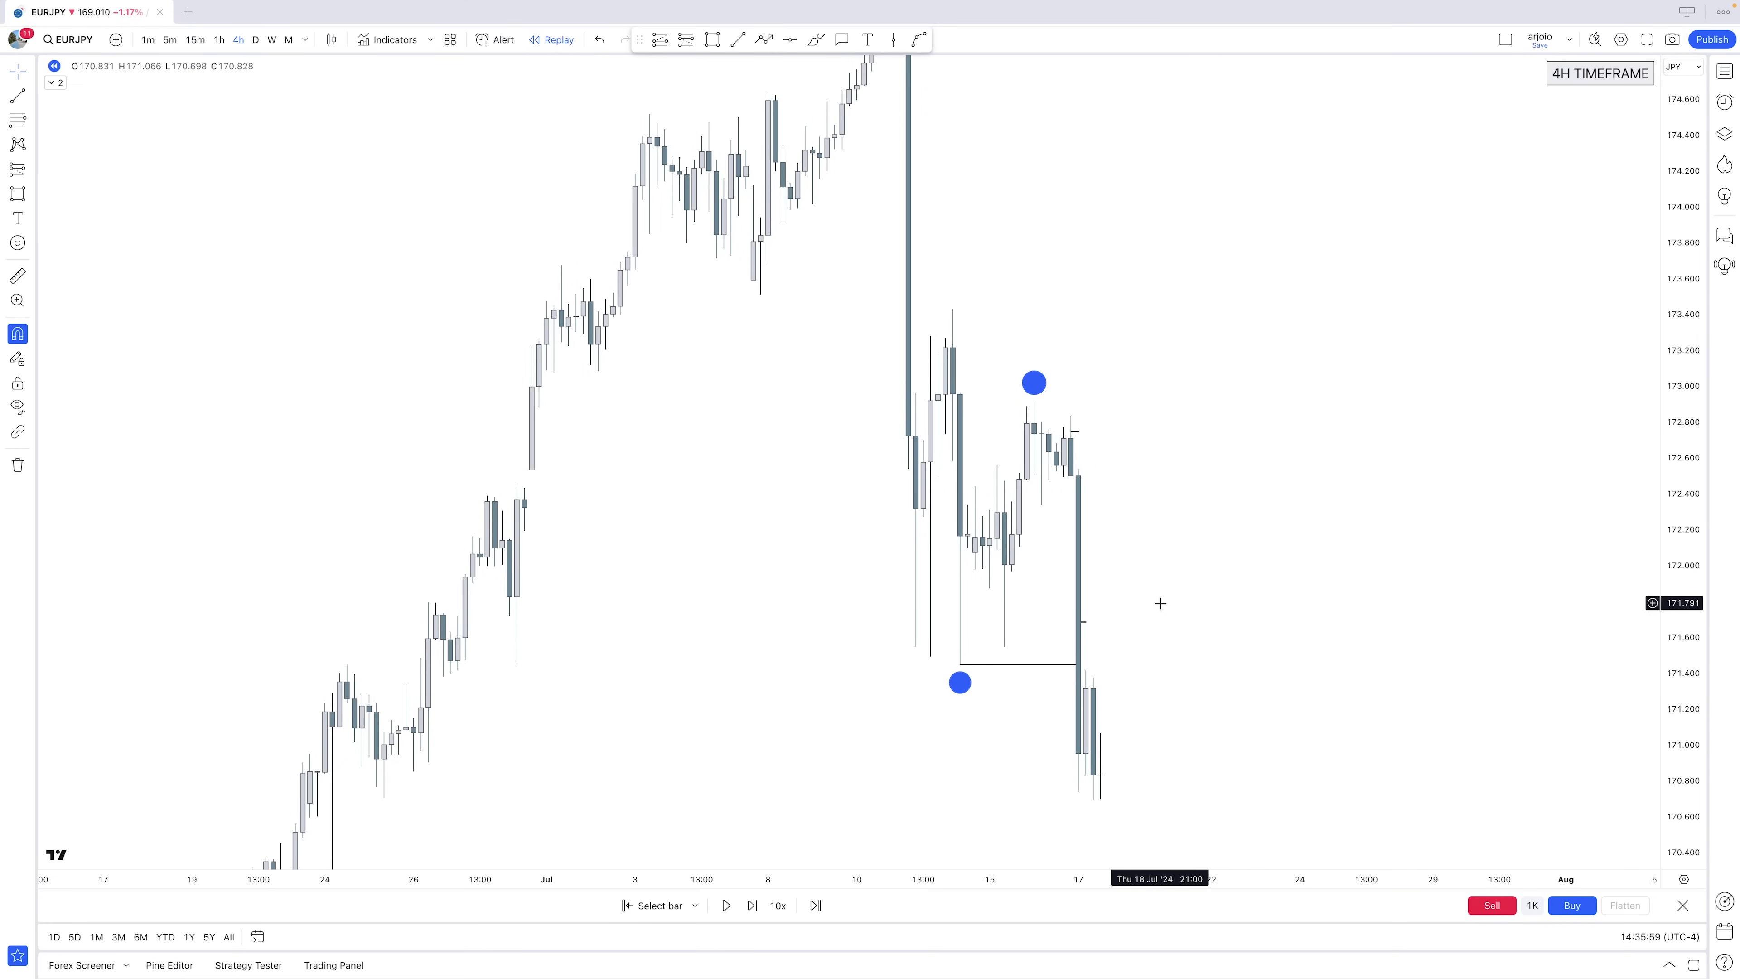
Review the bearish structure on the daily and 4-hour charts and the lower highs on the 15-minute chart
click(256, 40)
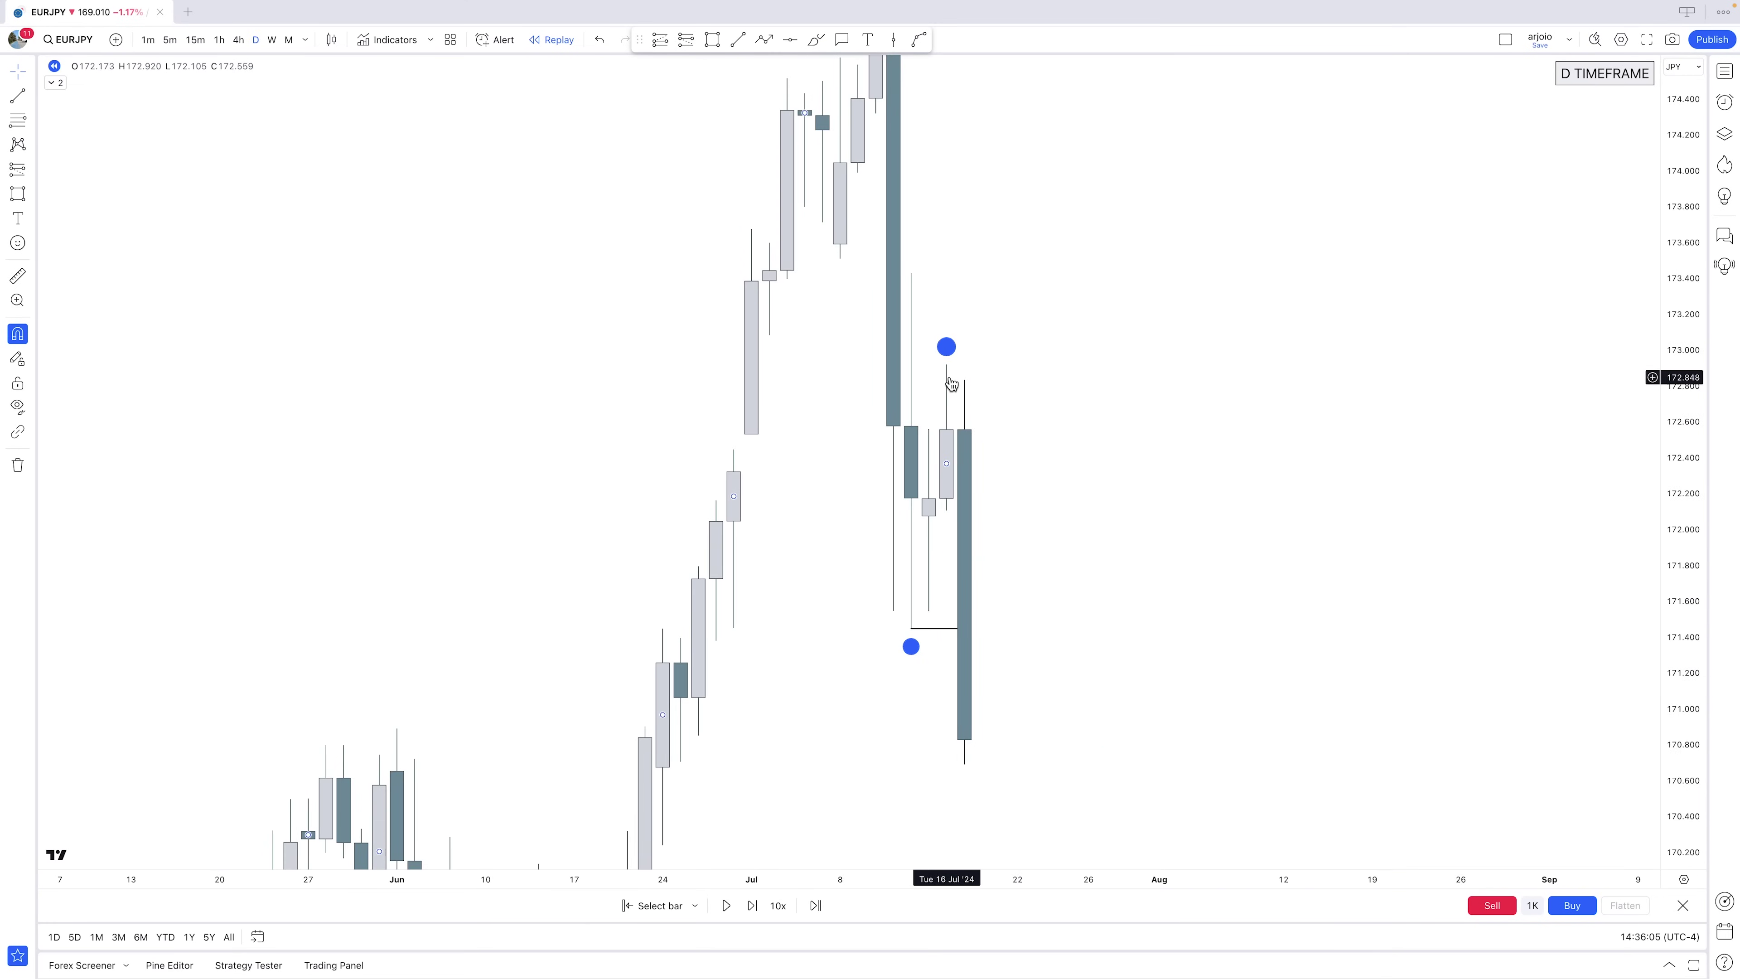
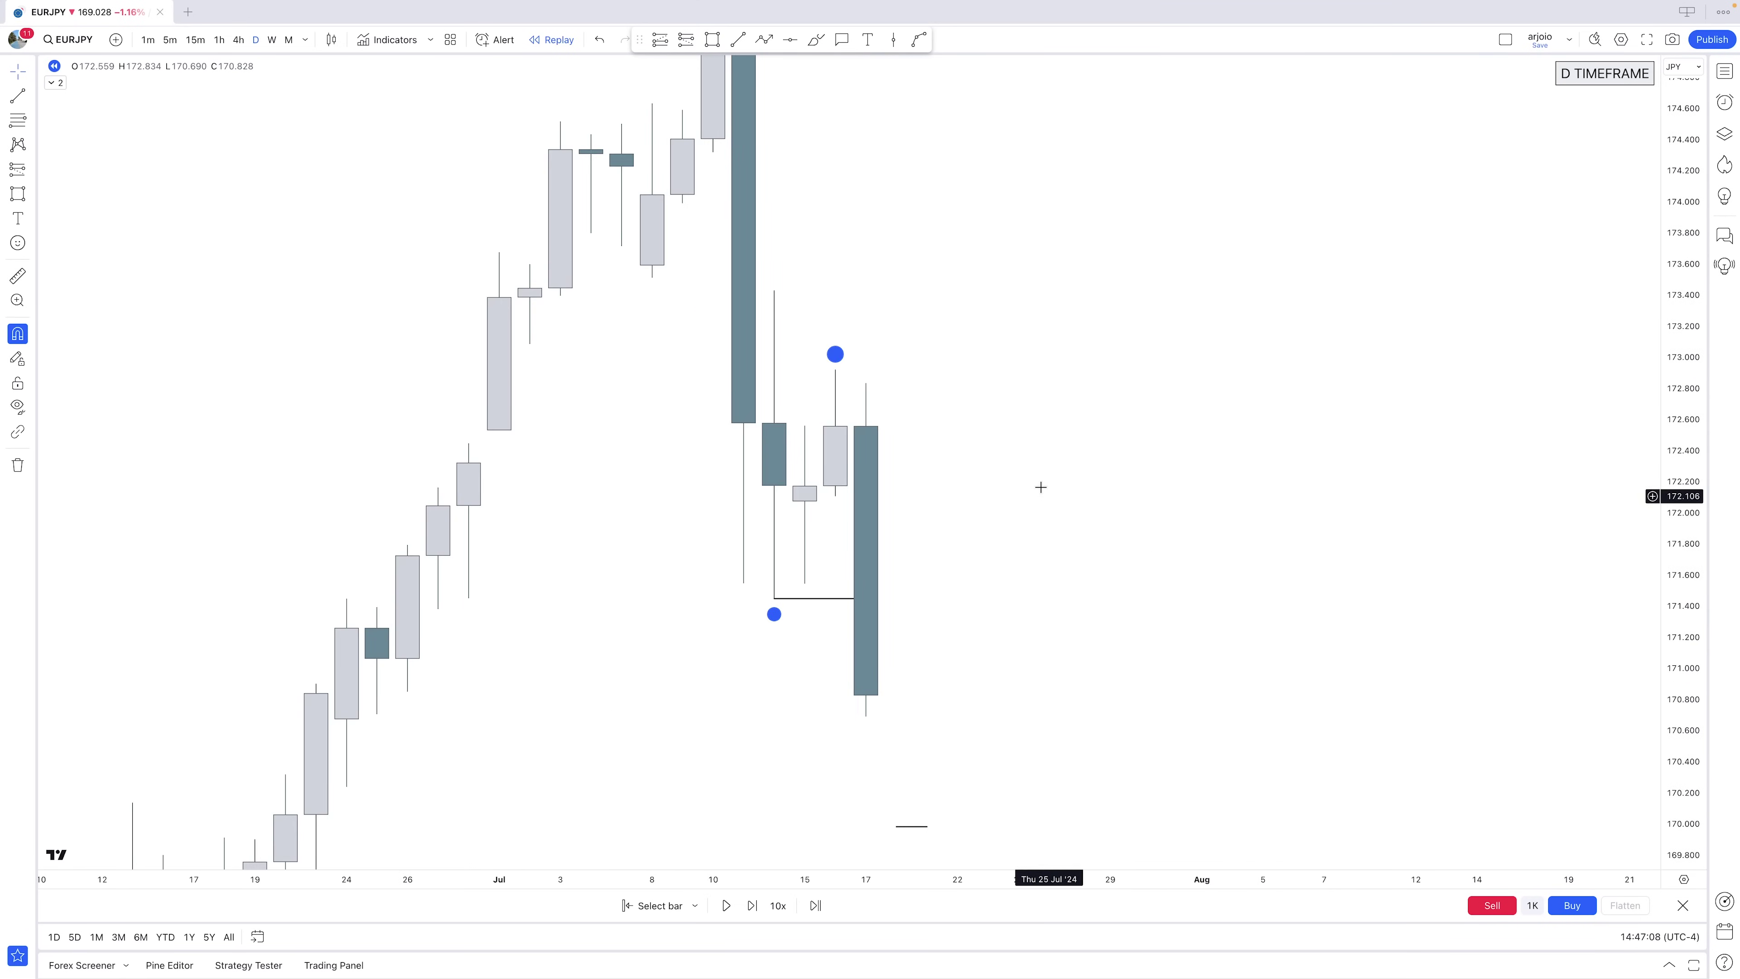
click(240, 41)
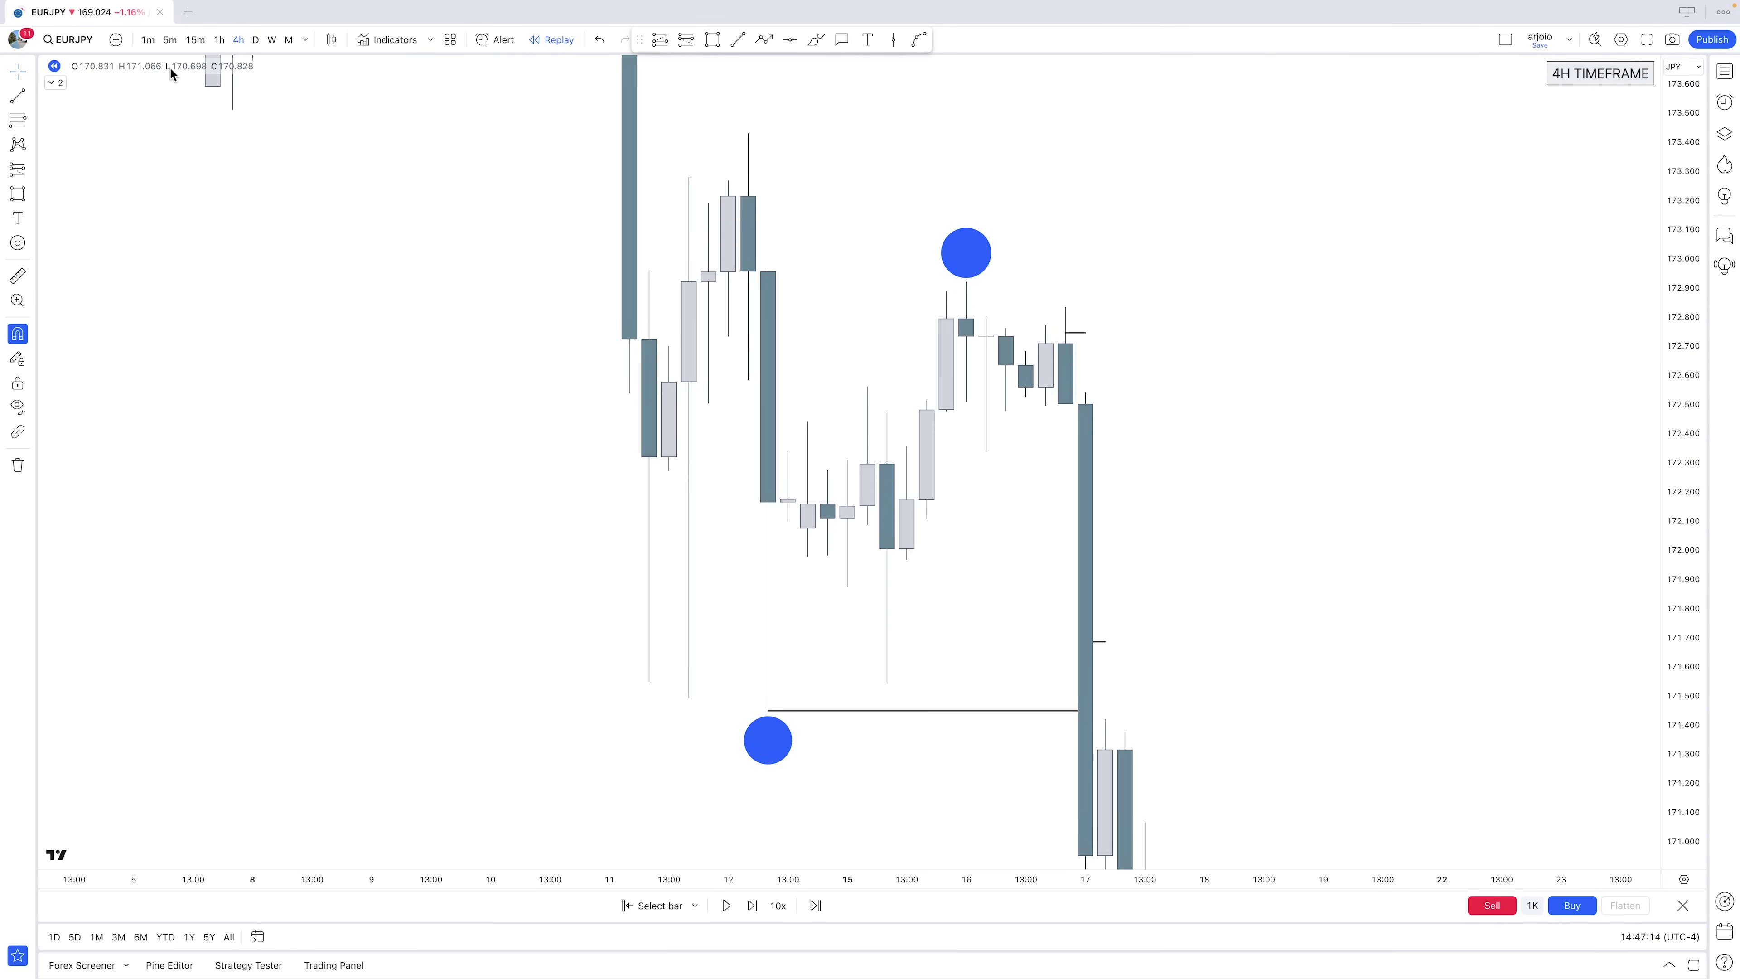
click(196, 40)
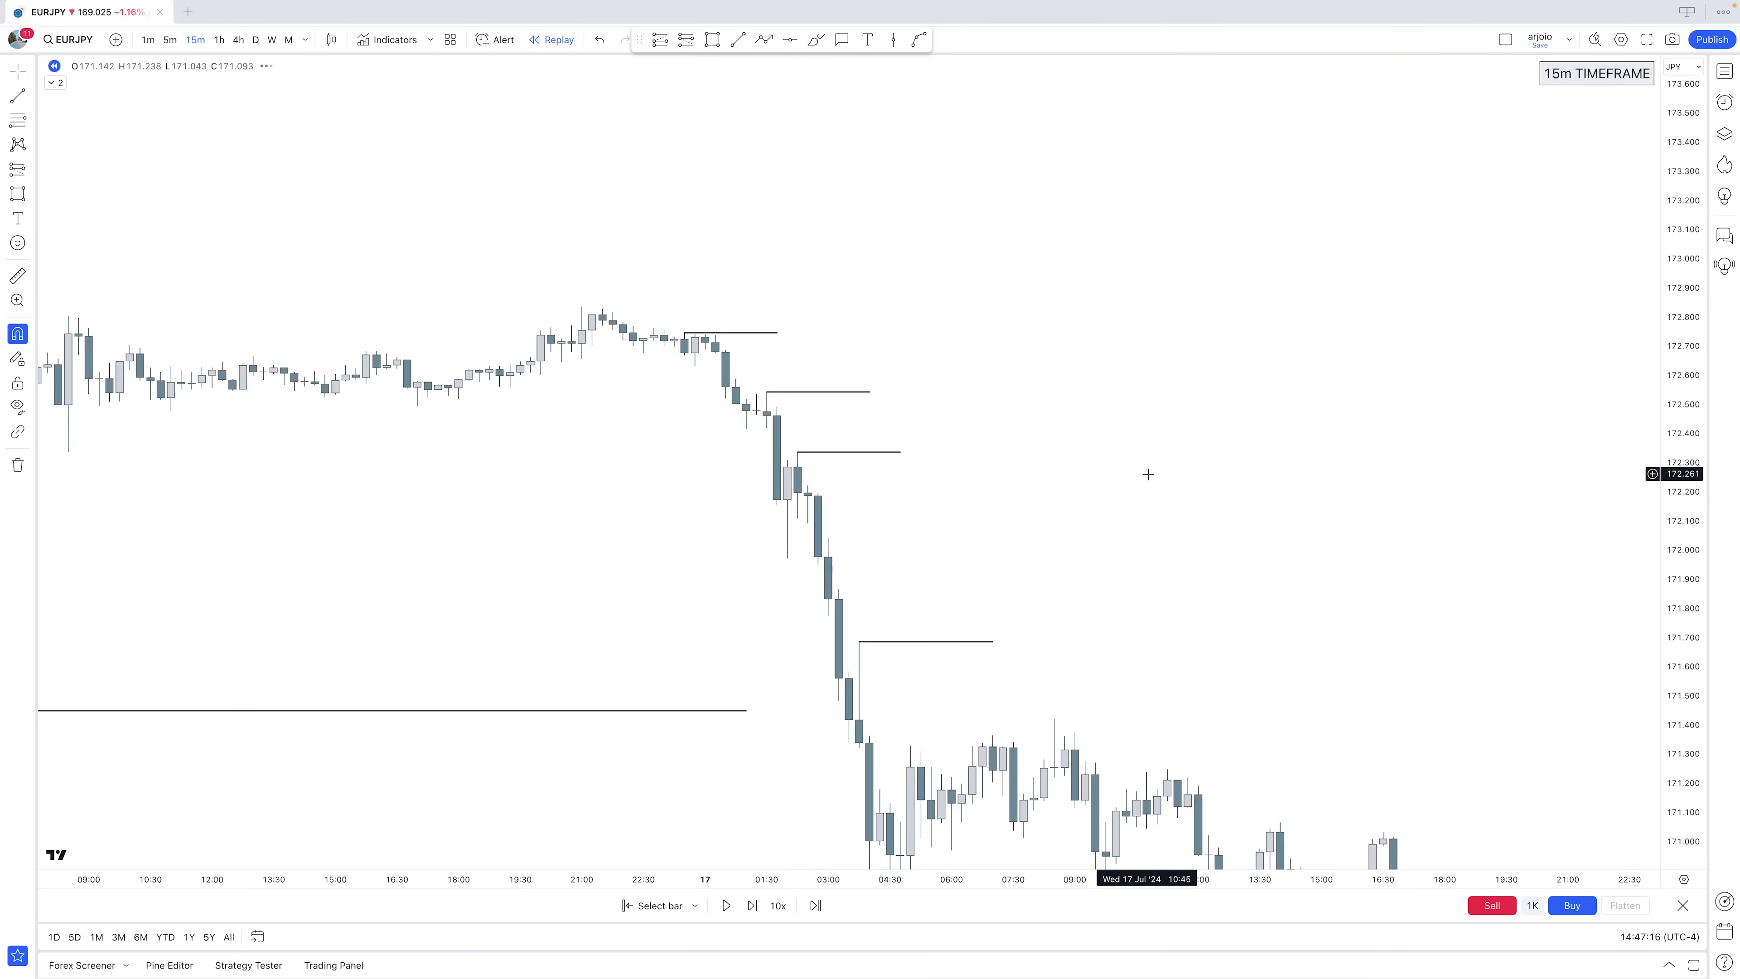
drag(1688, 754, 1687, 412)
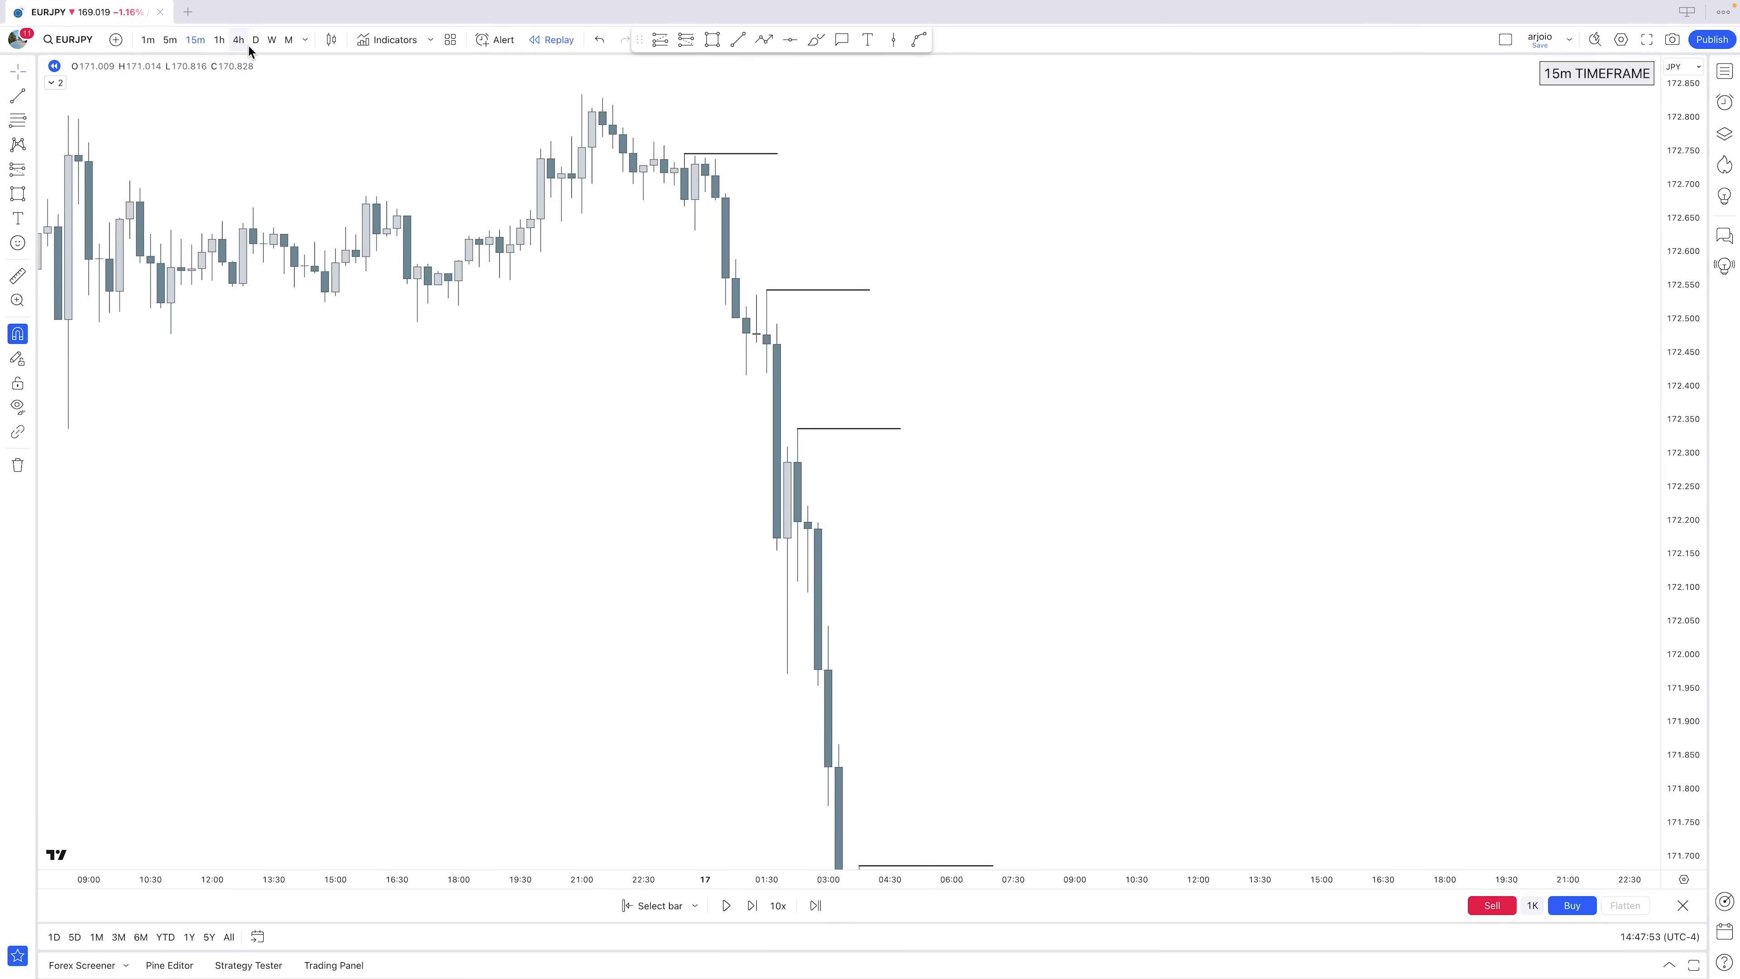
On the daily chart, delete the circles and horizontal lines drawn around the 12 to 17 July candles
click(255, 40)
drag(1683, 765, 1648, 644)
drag(1269, 635, 1442, 521)
scroll(1442, 521, up, 3)
drag(1681, 713, 1648, 621)
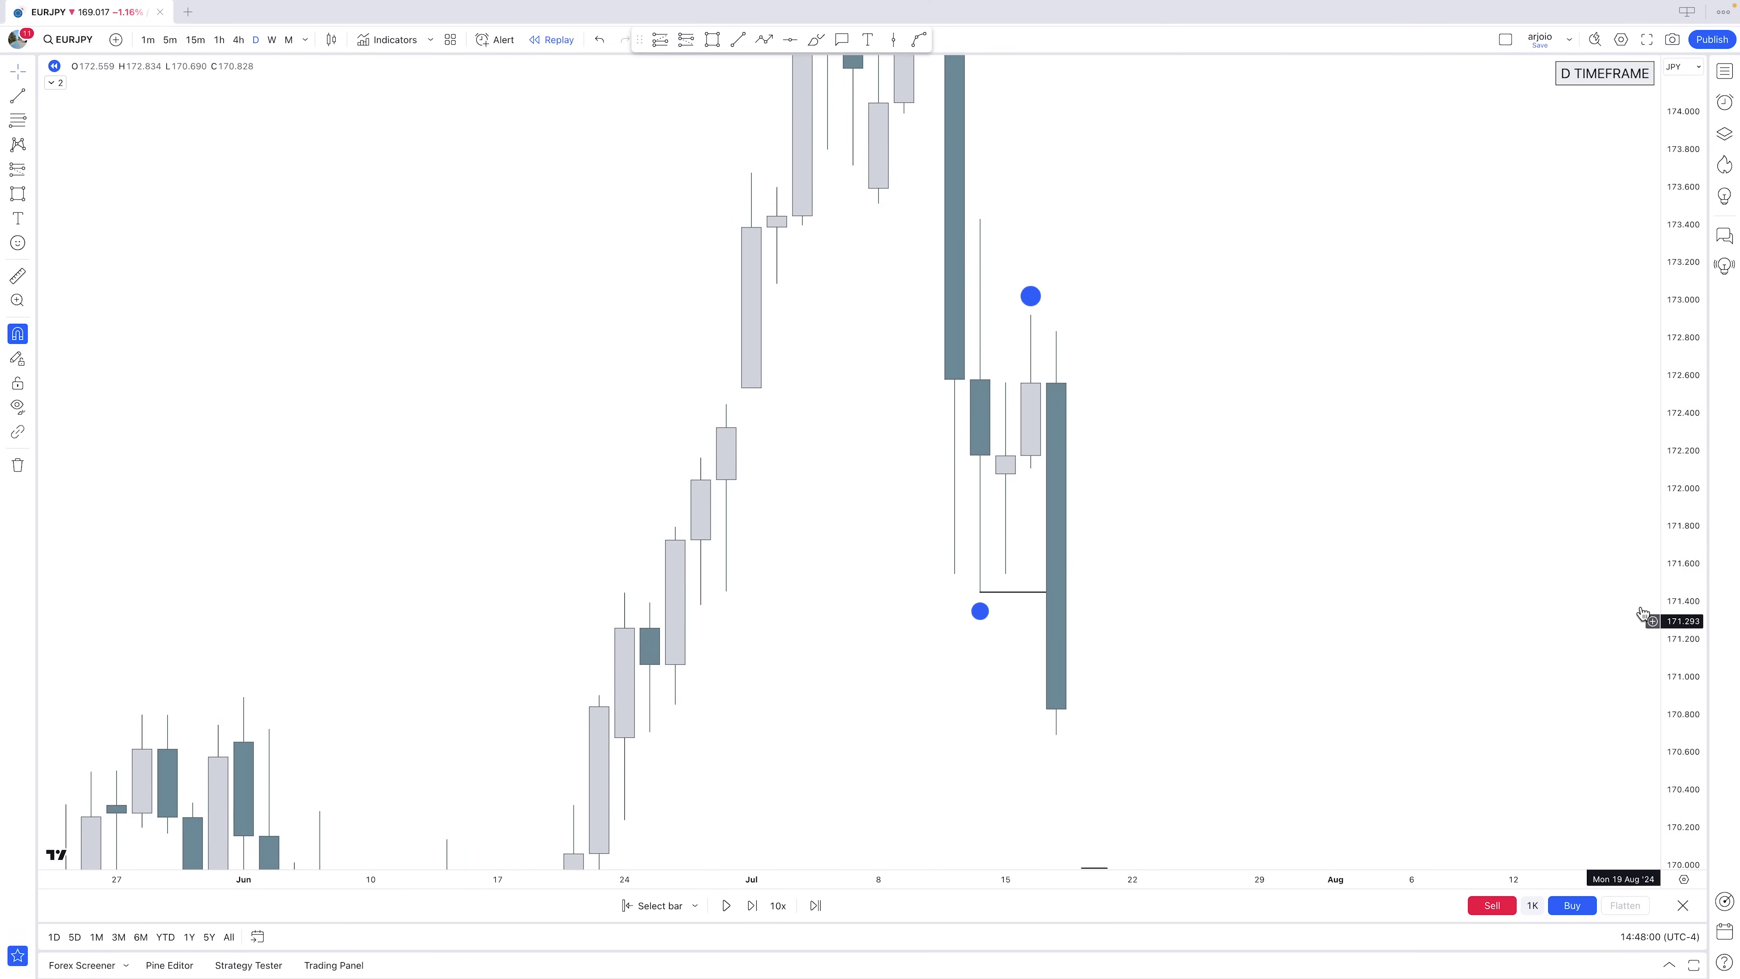
scroll(1052, 641, up, 2)
drag(1069, 731, 680, 278)
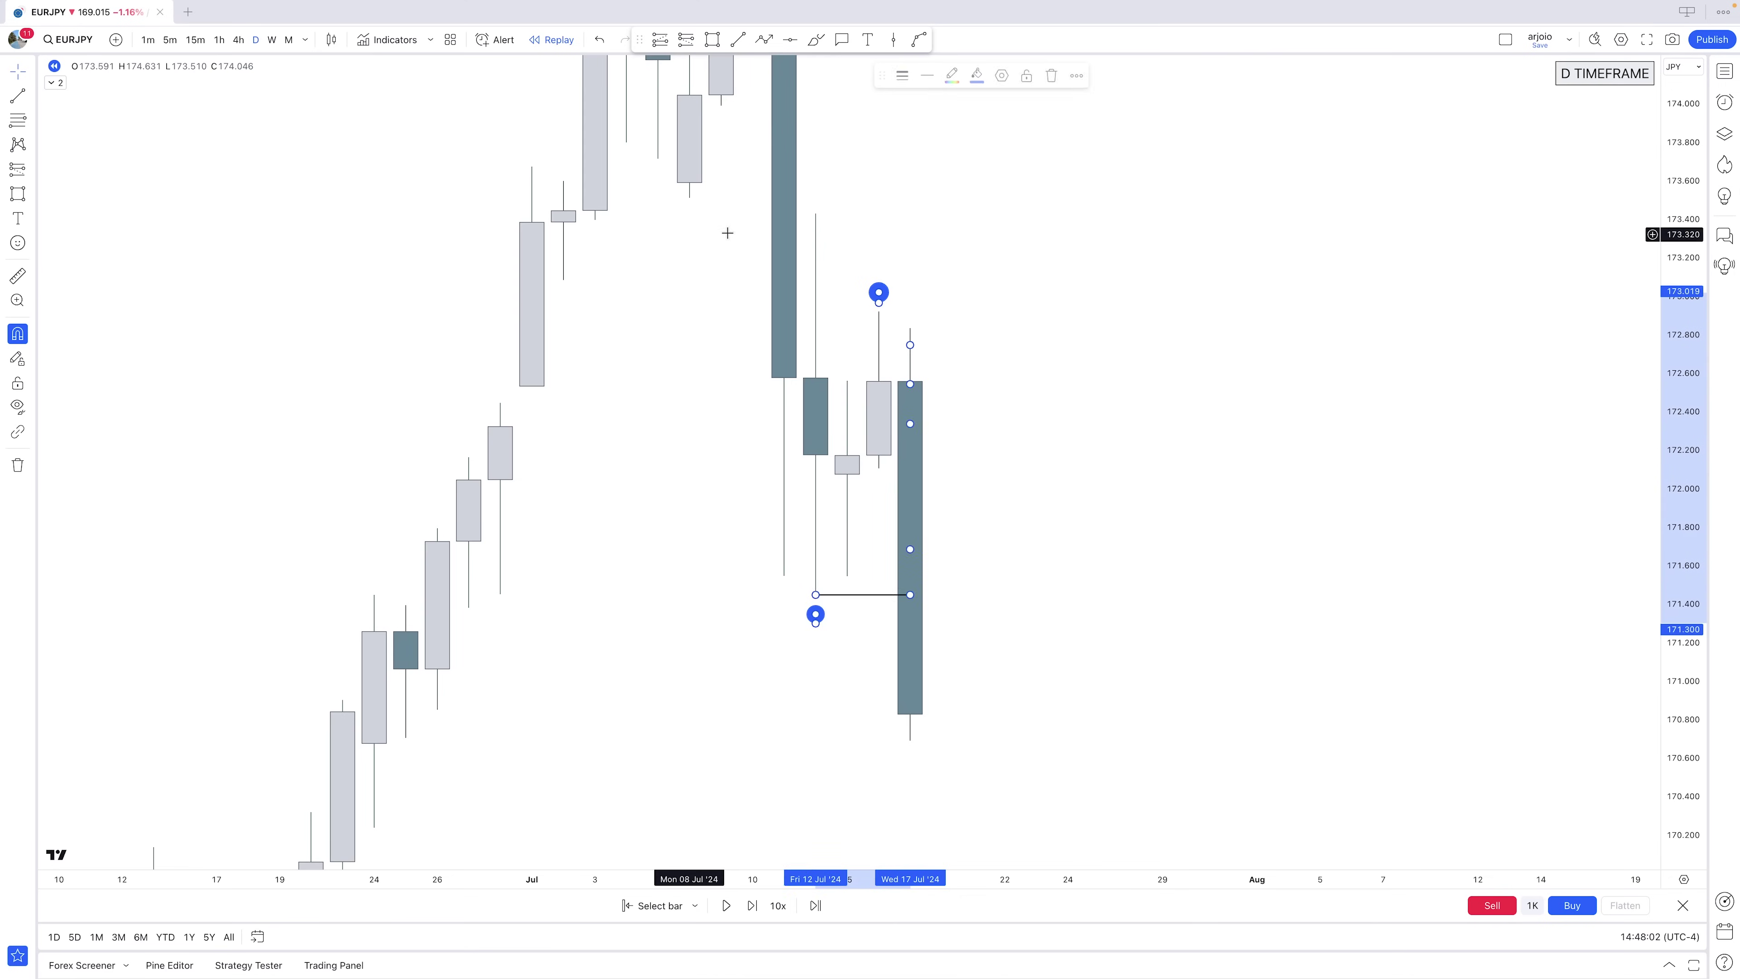
click(1052, 75)
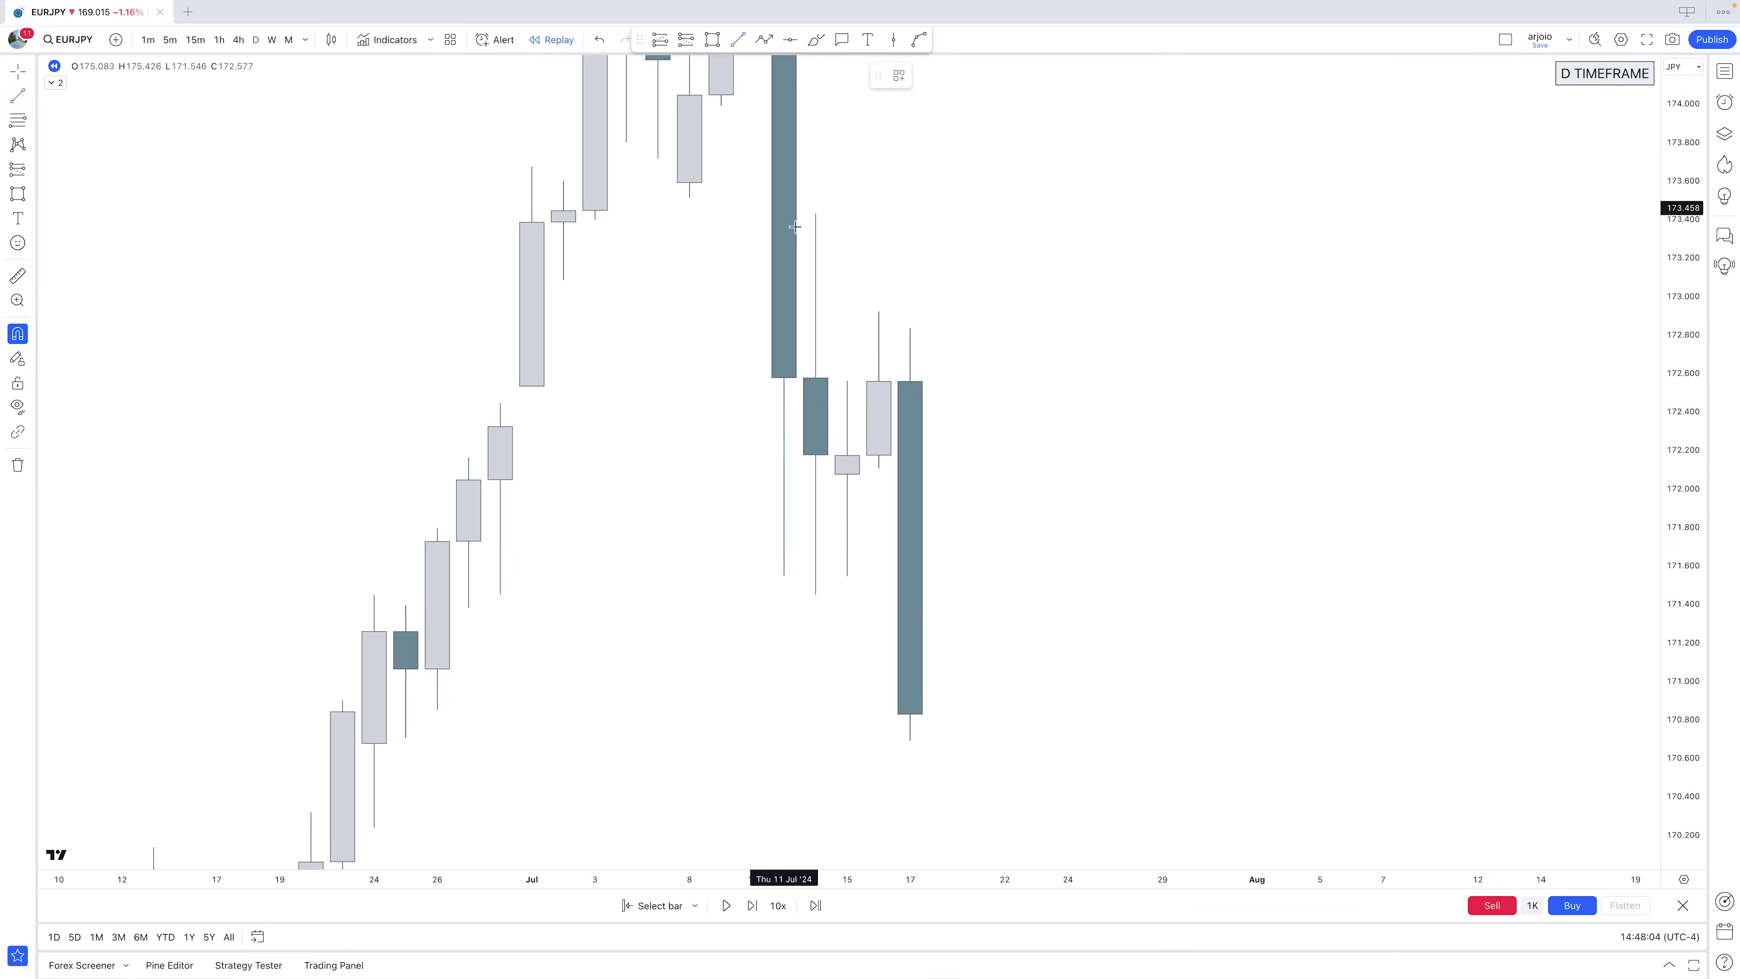
Draw an arrow pointing down at the 17 July daily candle, and delete it
click(766, 42)
mouse_move(973, 190)
mouse_down()
mouse_move(882, 272)
mouse_move(909, 278)
mouse_up()
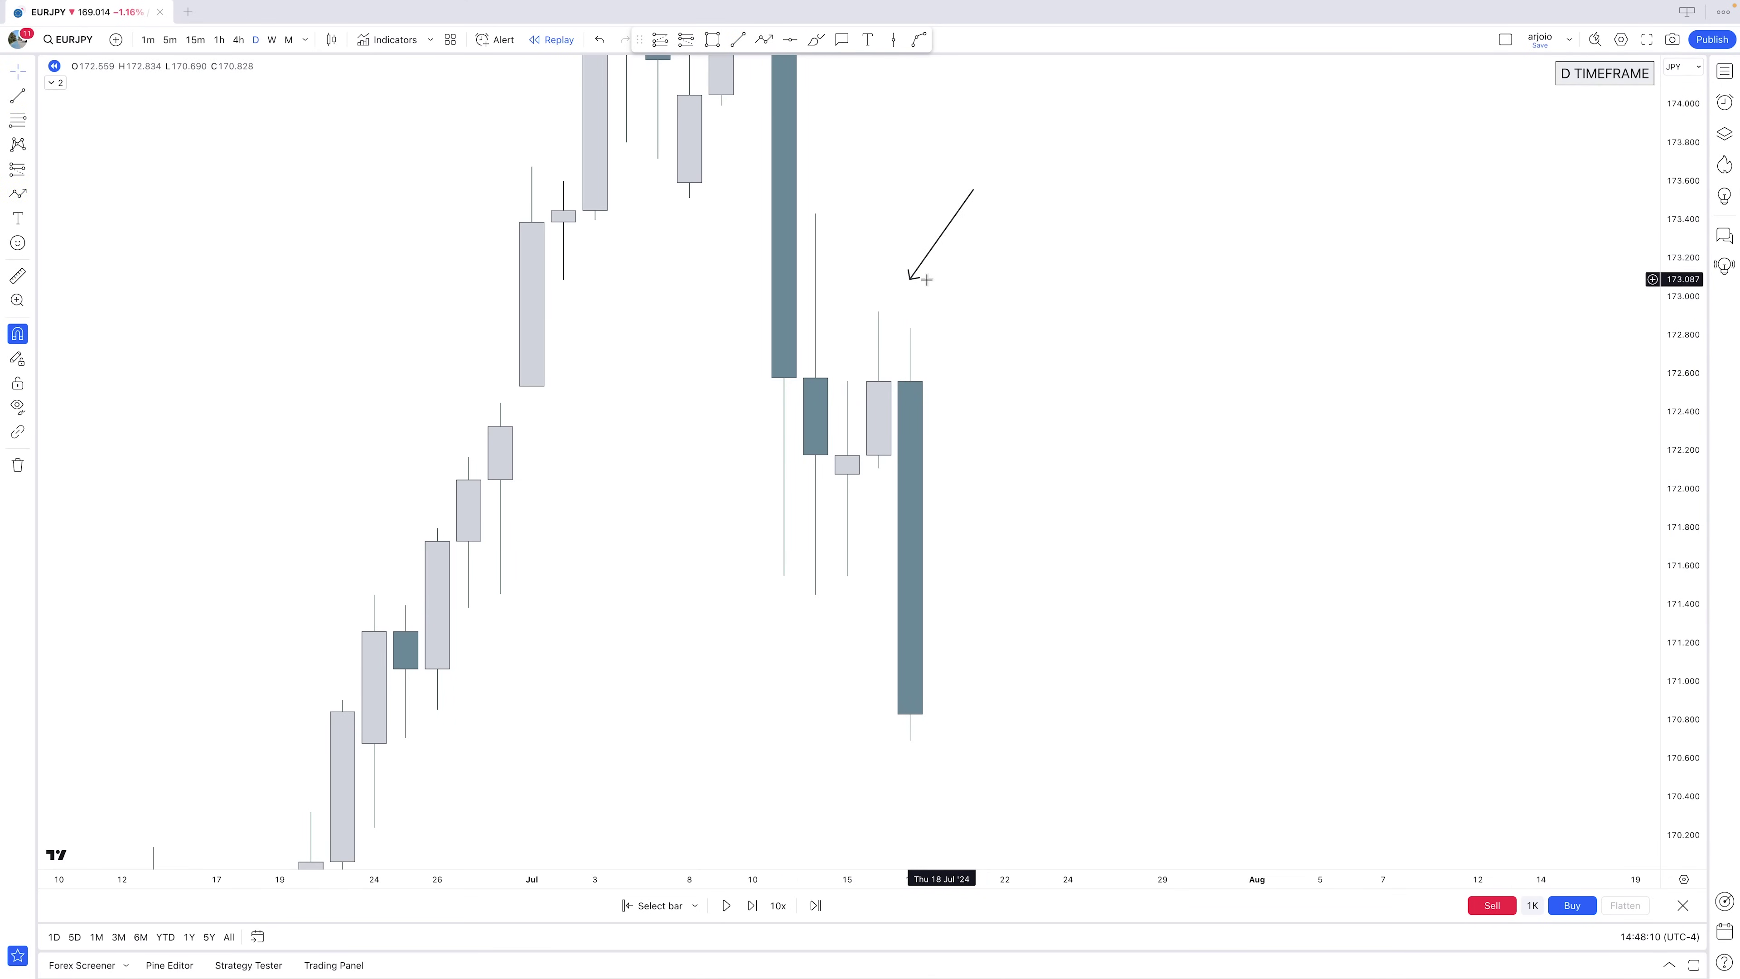
key(Delete)
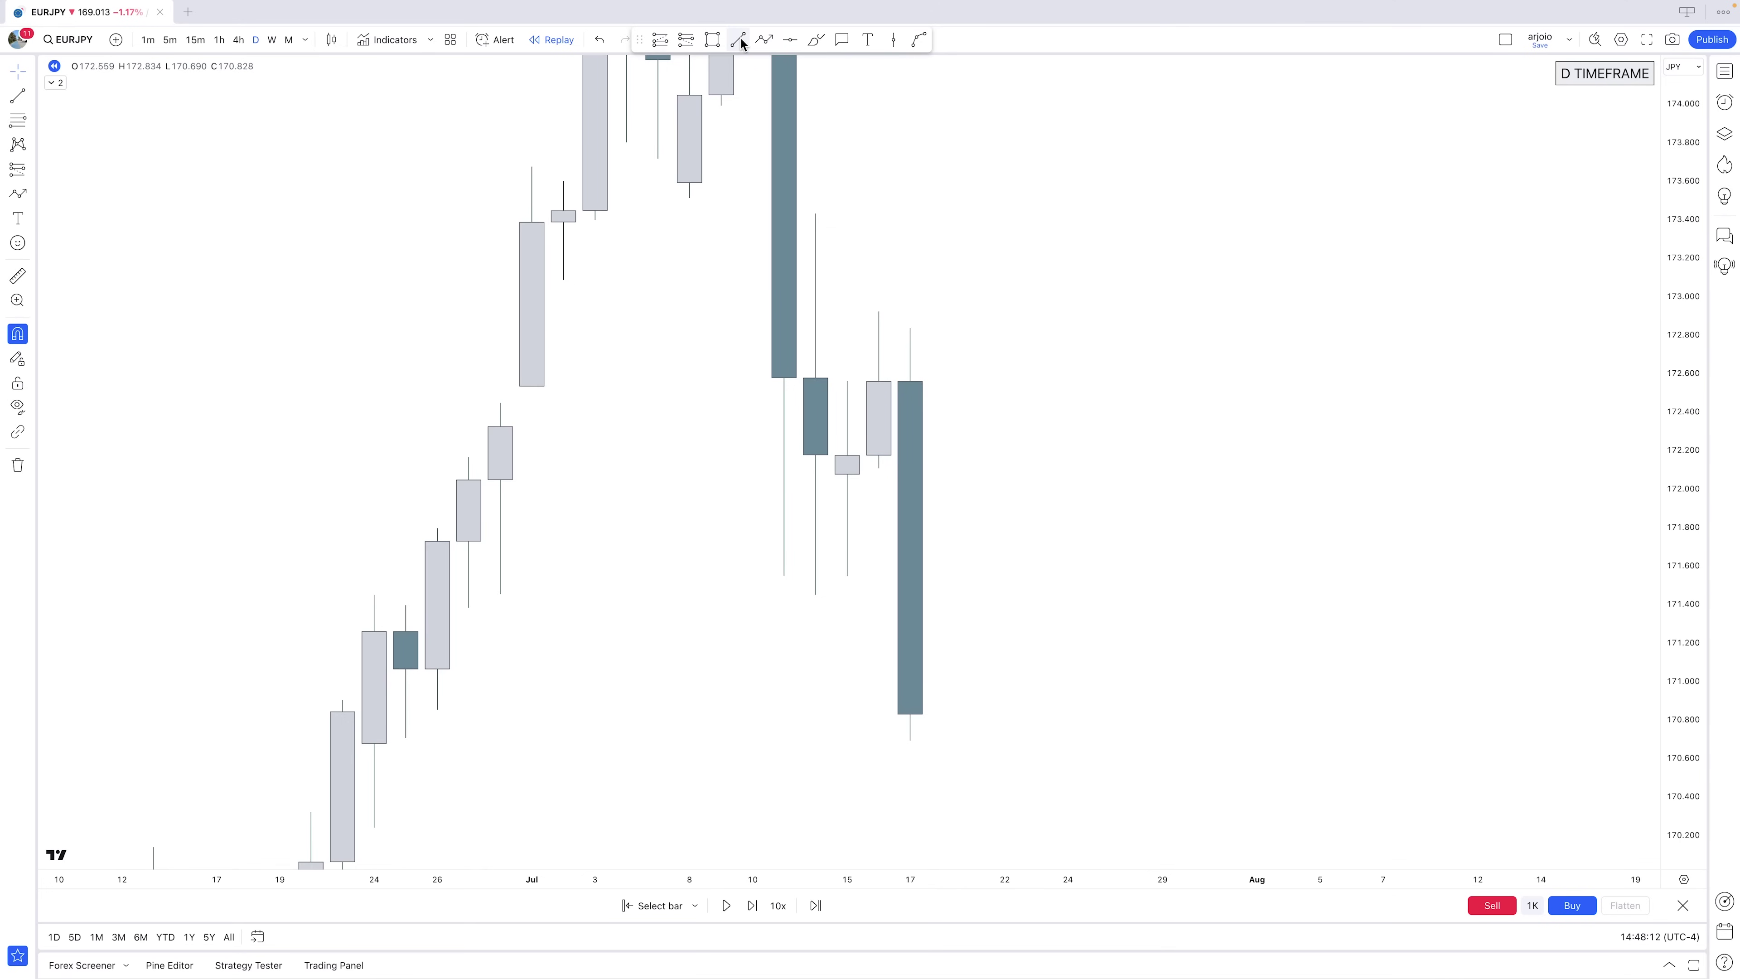
Advance the replay by one daily candle, to 18 July
click(753, 906)
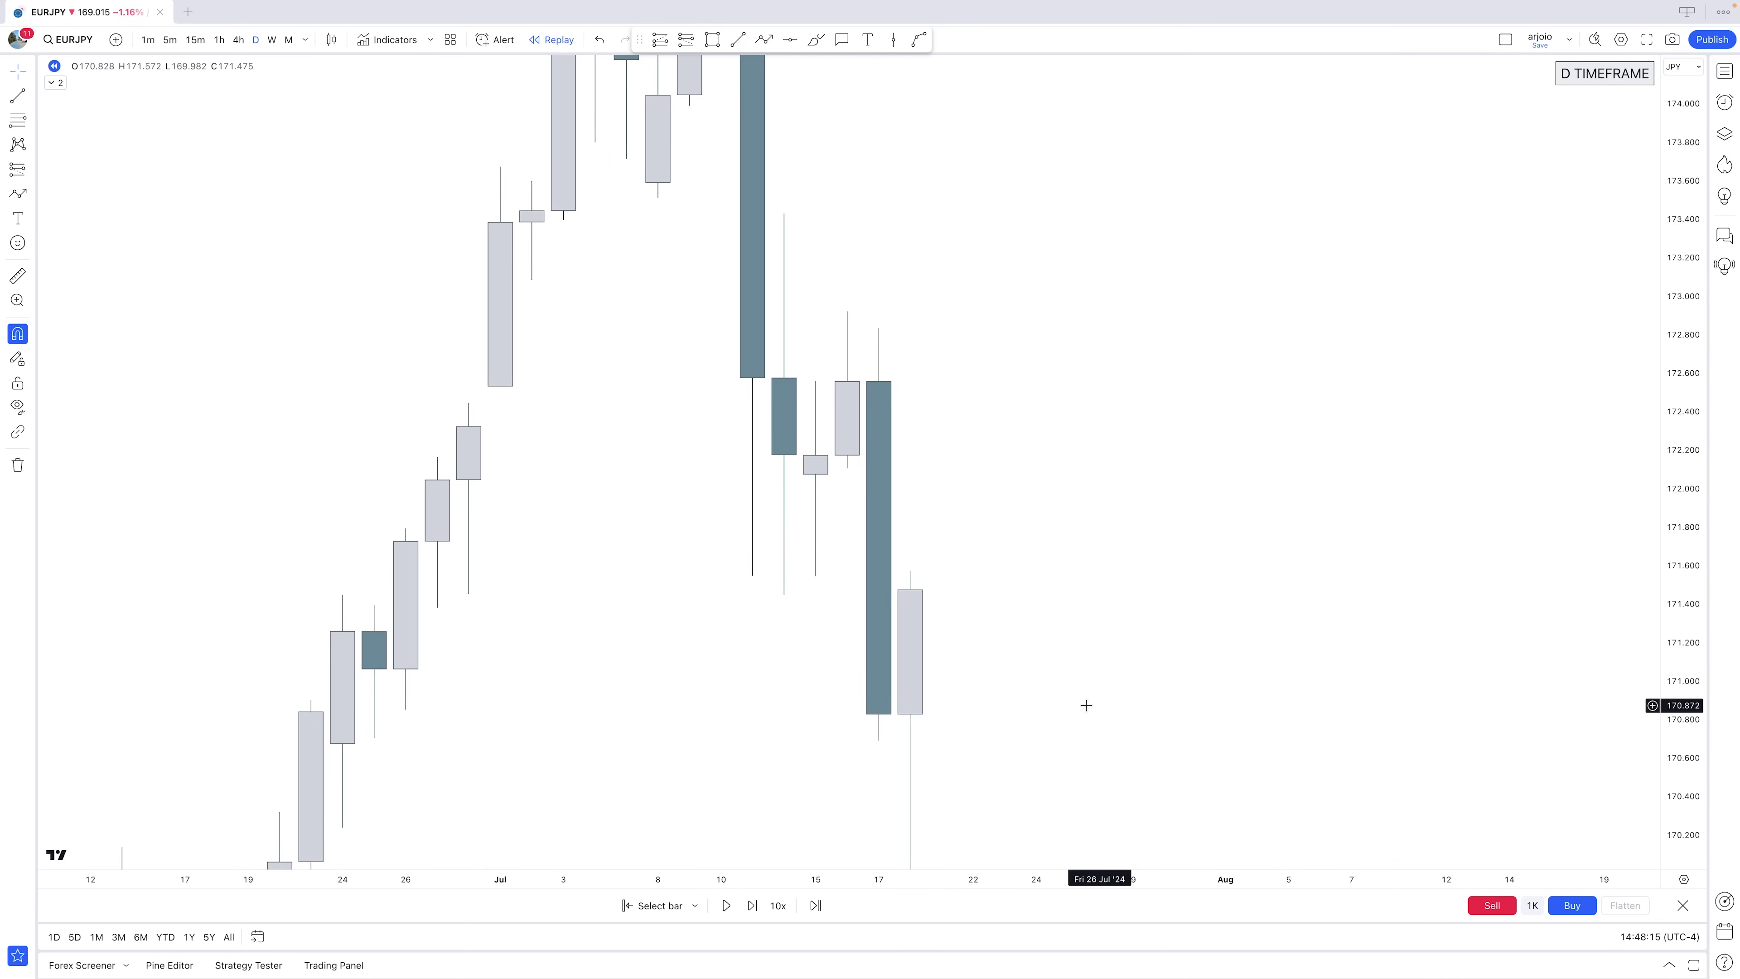
drag(1033, 490, 1017, 566)
Draw a rectangle from the 12 July low to the 16 July high, extend it to 22 July, and delete it
click(712, 40)
drag(814, 447, 908, 548)
key(super+z)
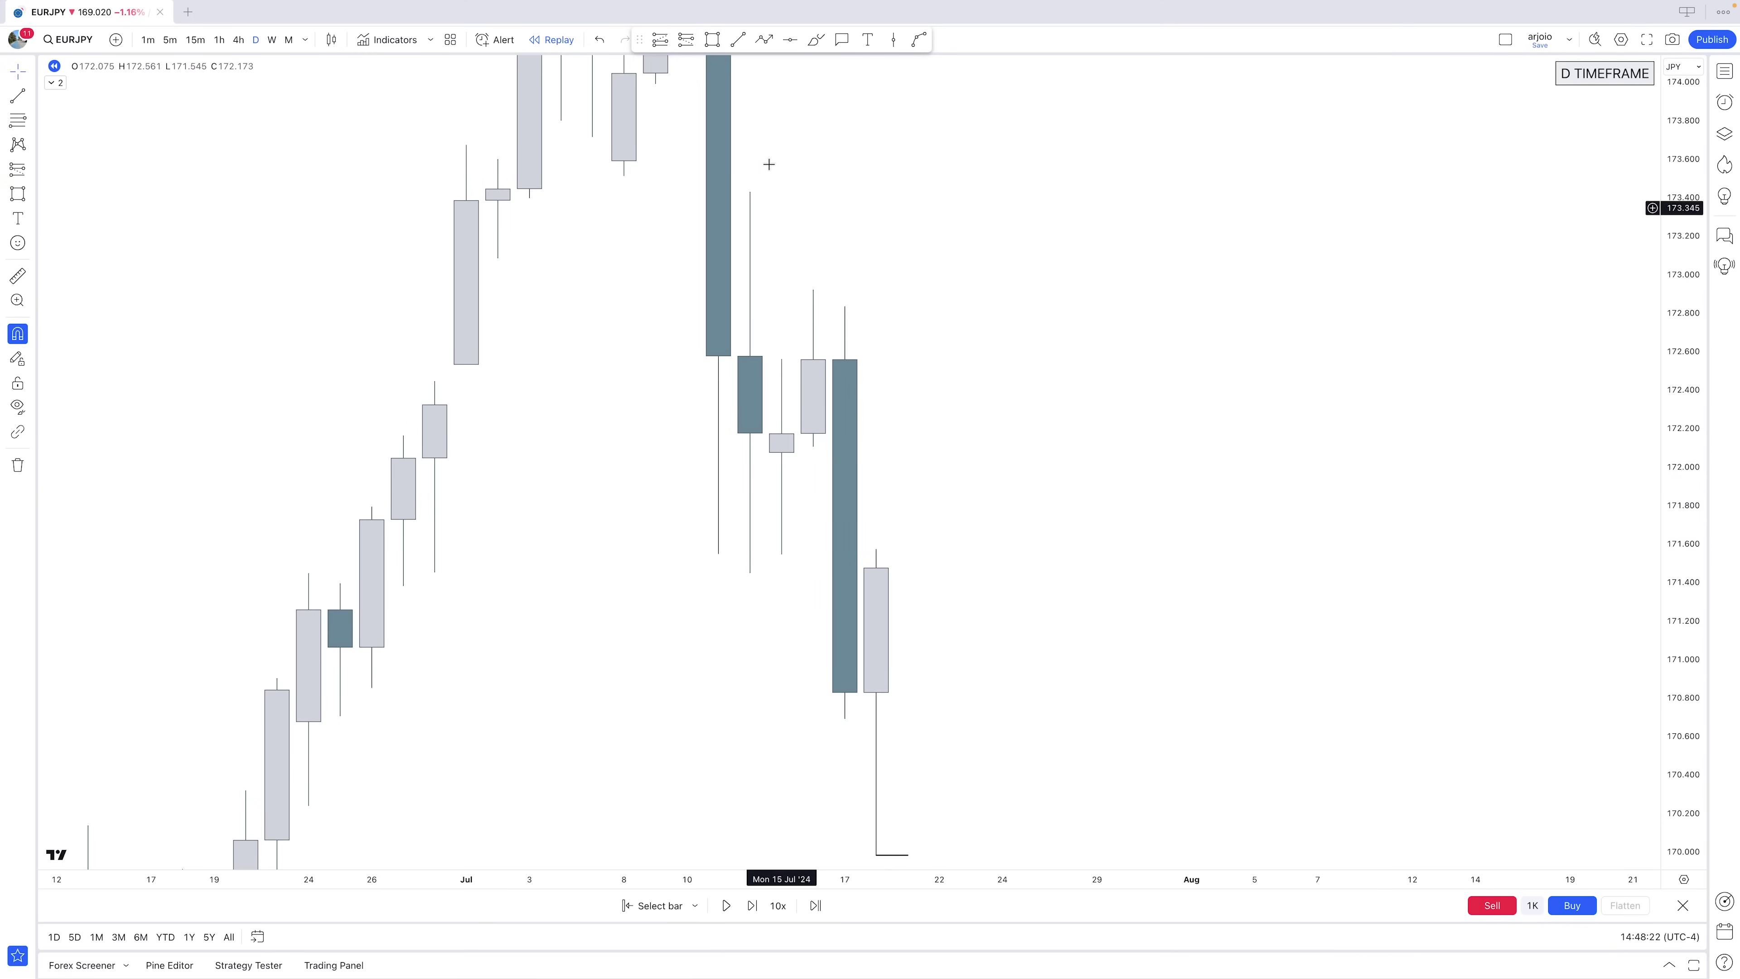
drag(747, 581, 814, 289)
drag(814, 431, 939, 432)
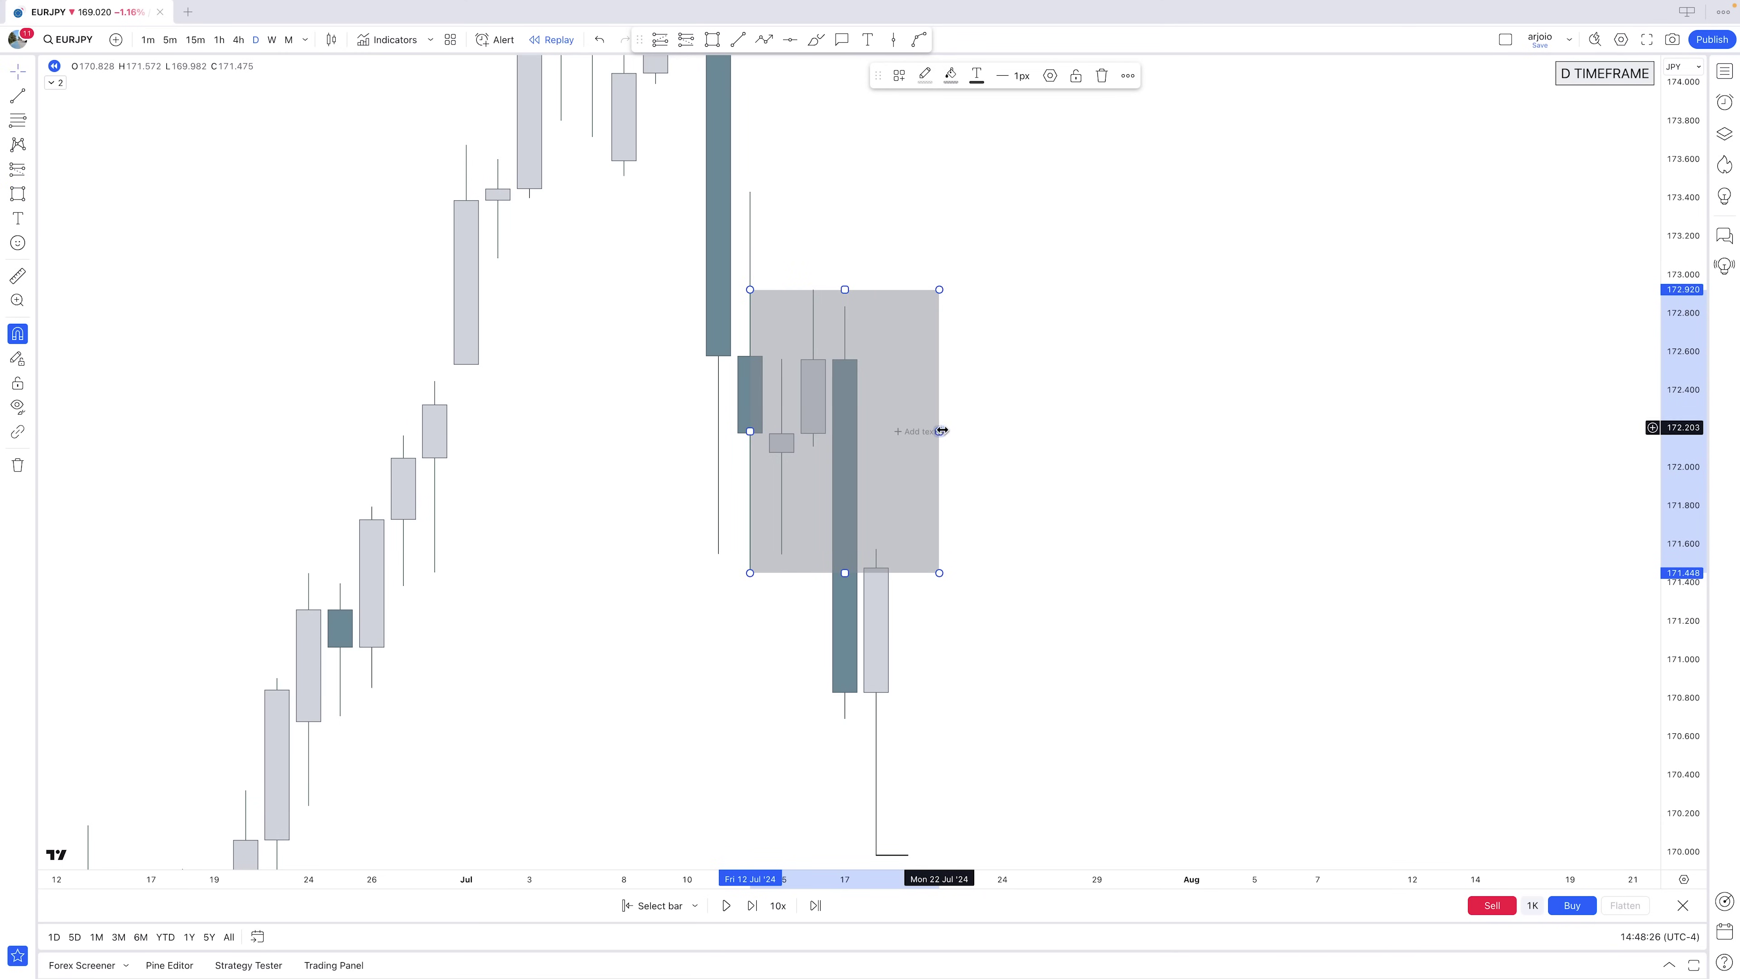
key(Delete)
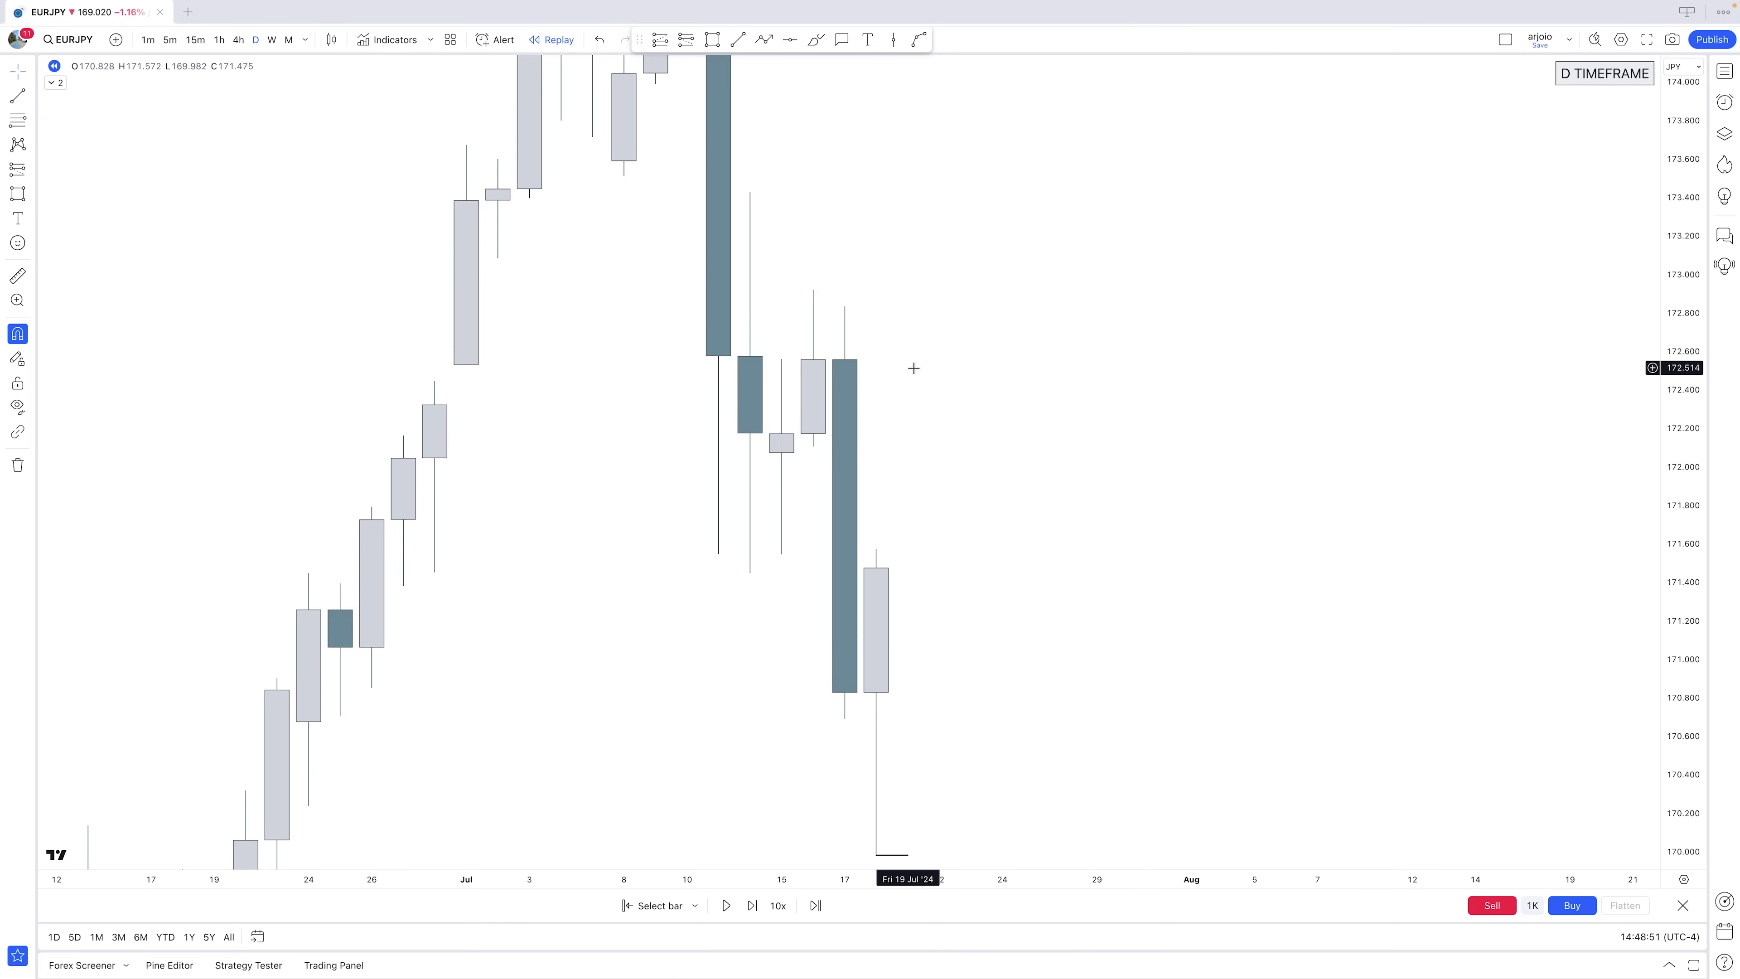
Inspect the two horizontal lines at the 18 July low and the late June low on the daily chart
drag(993, 467, 1078, 204)
scroll(1208, 494, down, 1)
drag(1675, 362, 1670, 441)
drag(1555, 474, 1393, 555)
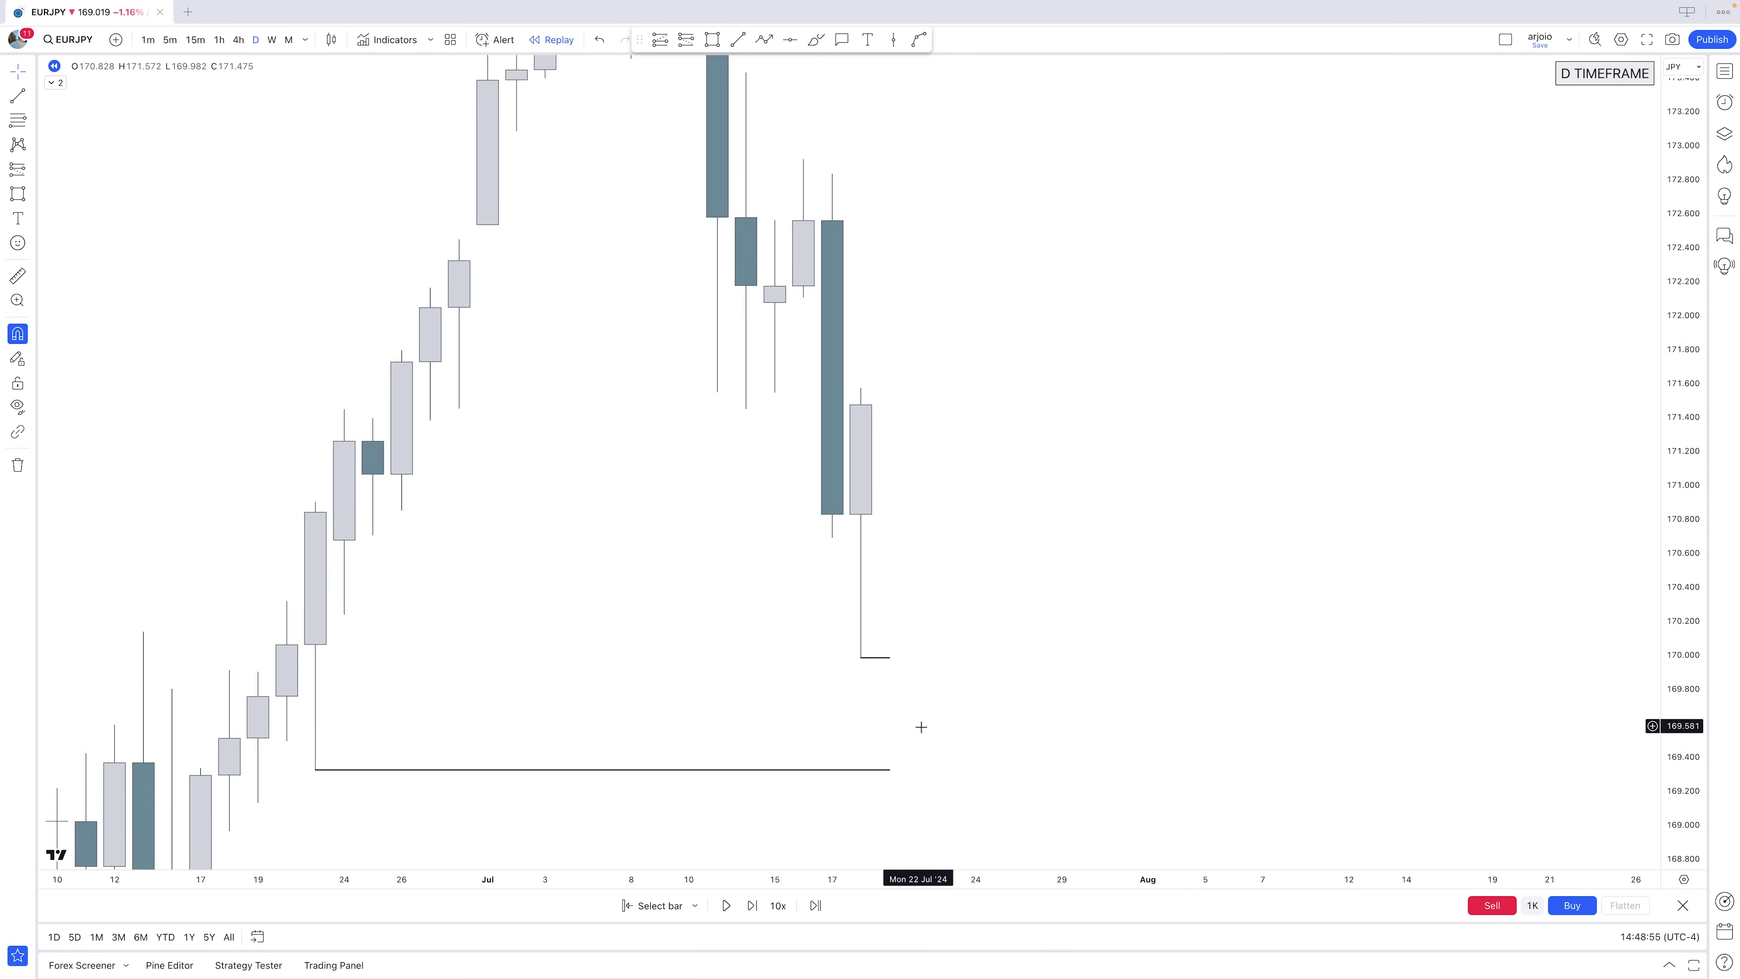
click(889, 658)
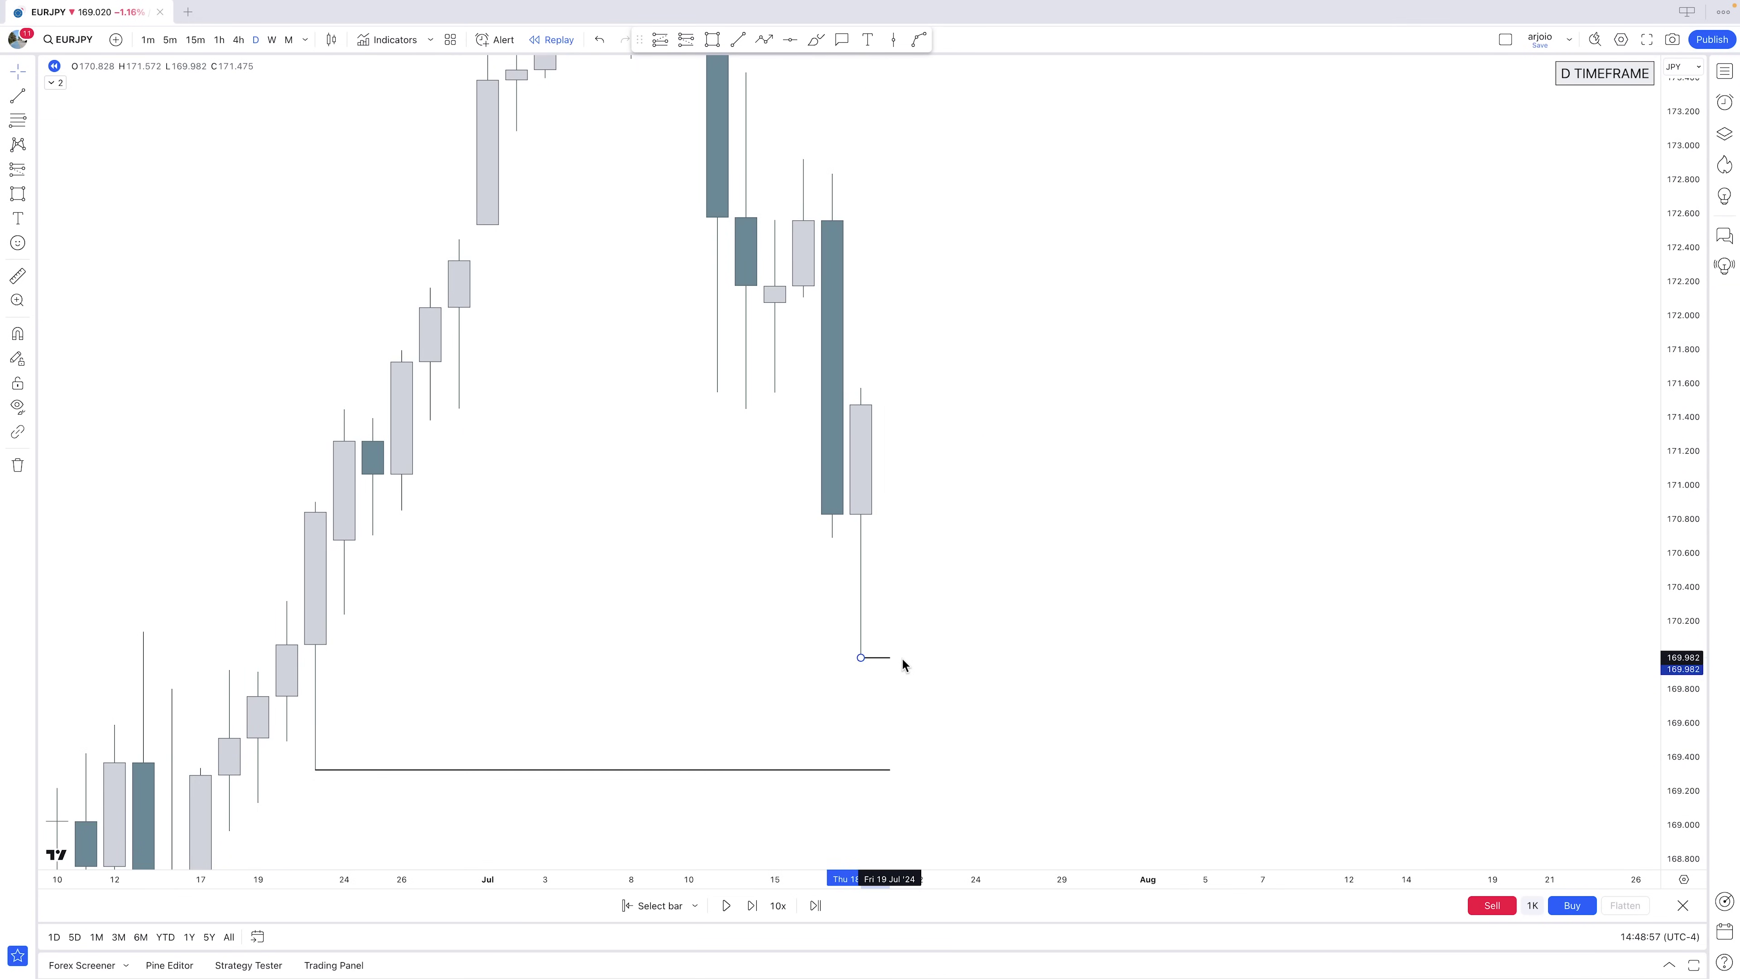
drag(890, 770, 892, 772)
drag(1041, 386, 1075, 486)
Draw a horizontal trend line from the 16 July swing high, at about 172.92, to 22 July and advance the replay one candle
click(737, 40)
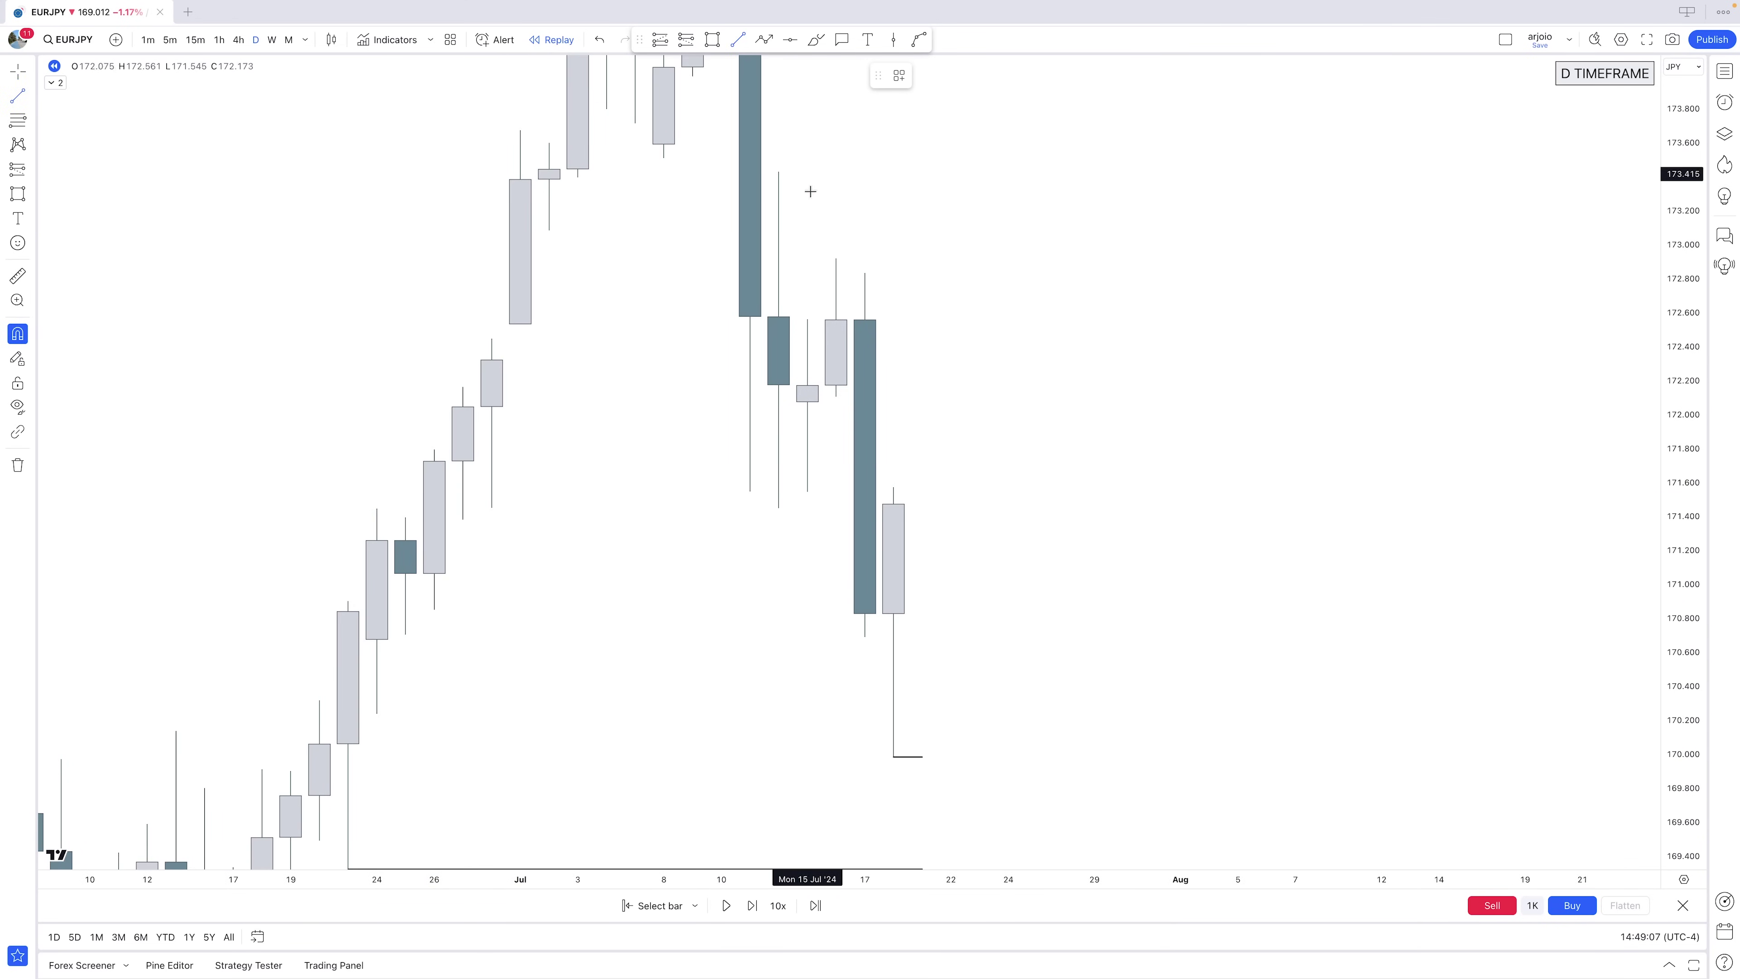
click(836, 258)
click(951, 258)
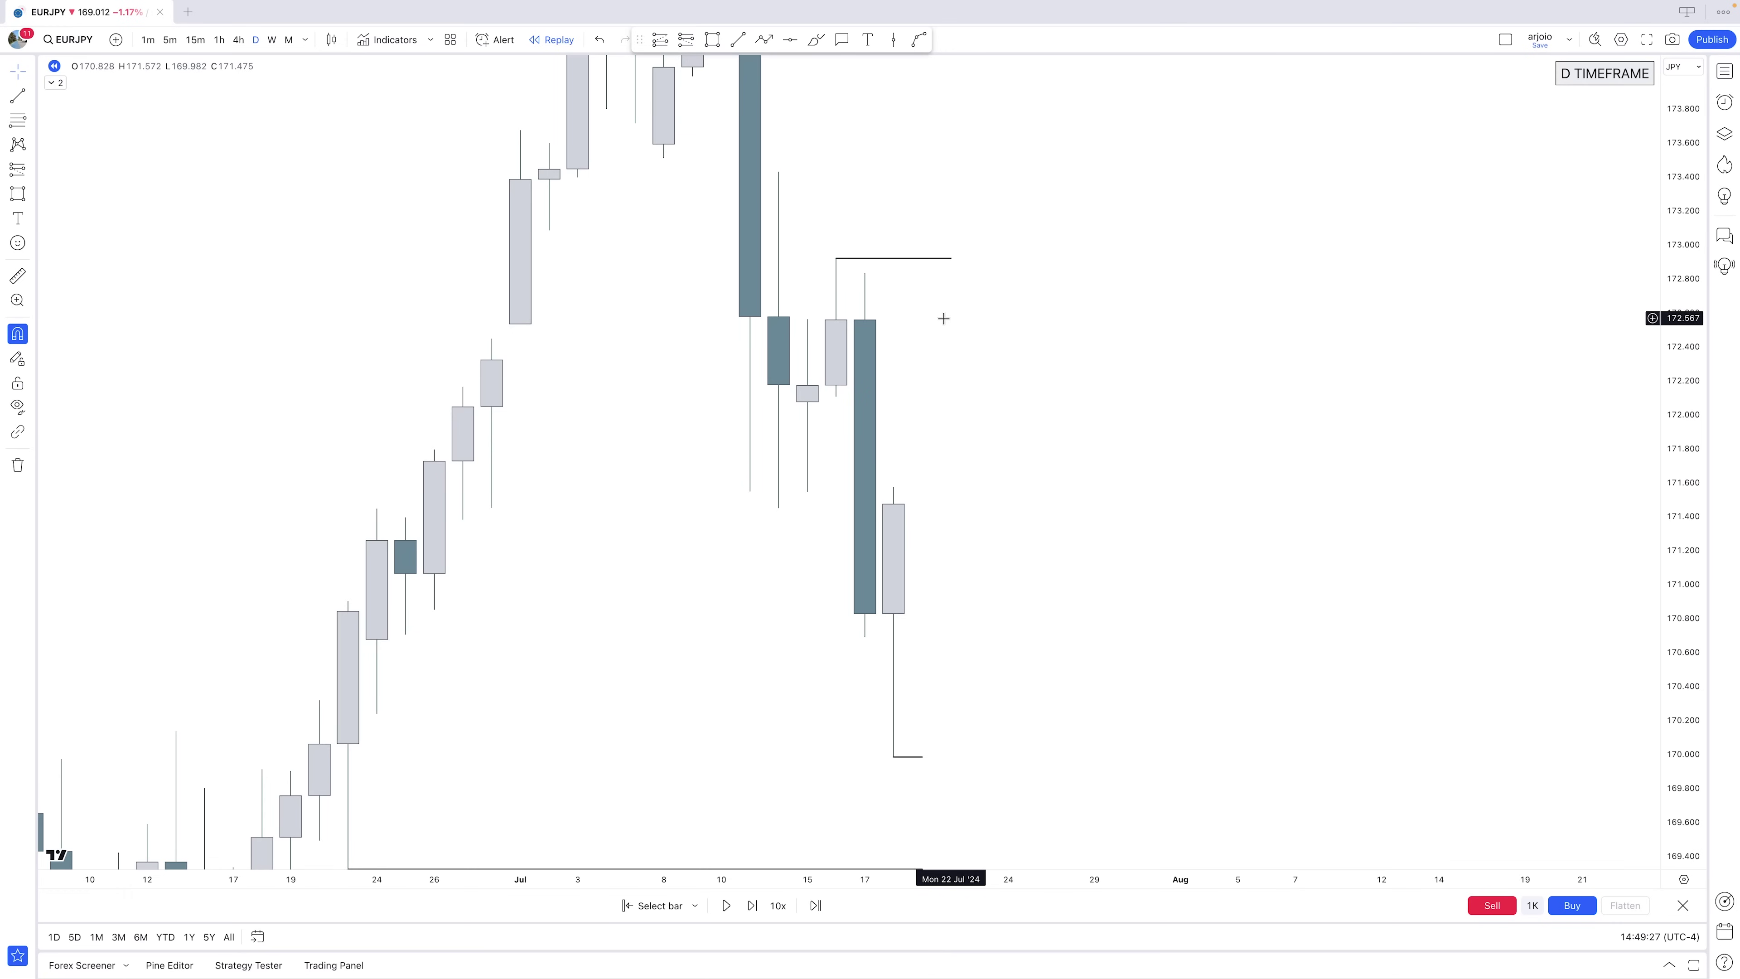
click(753, 905)
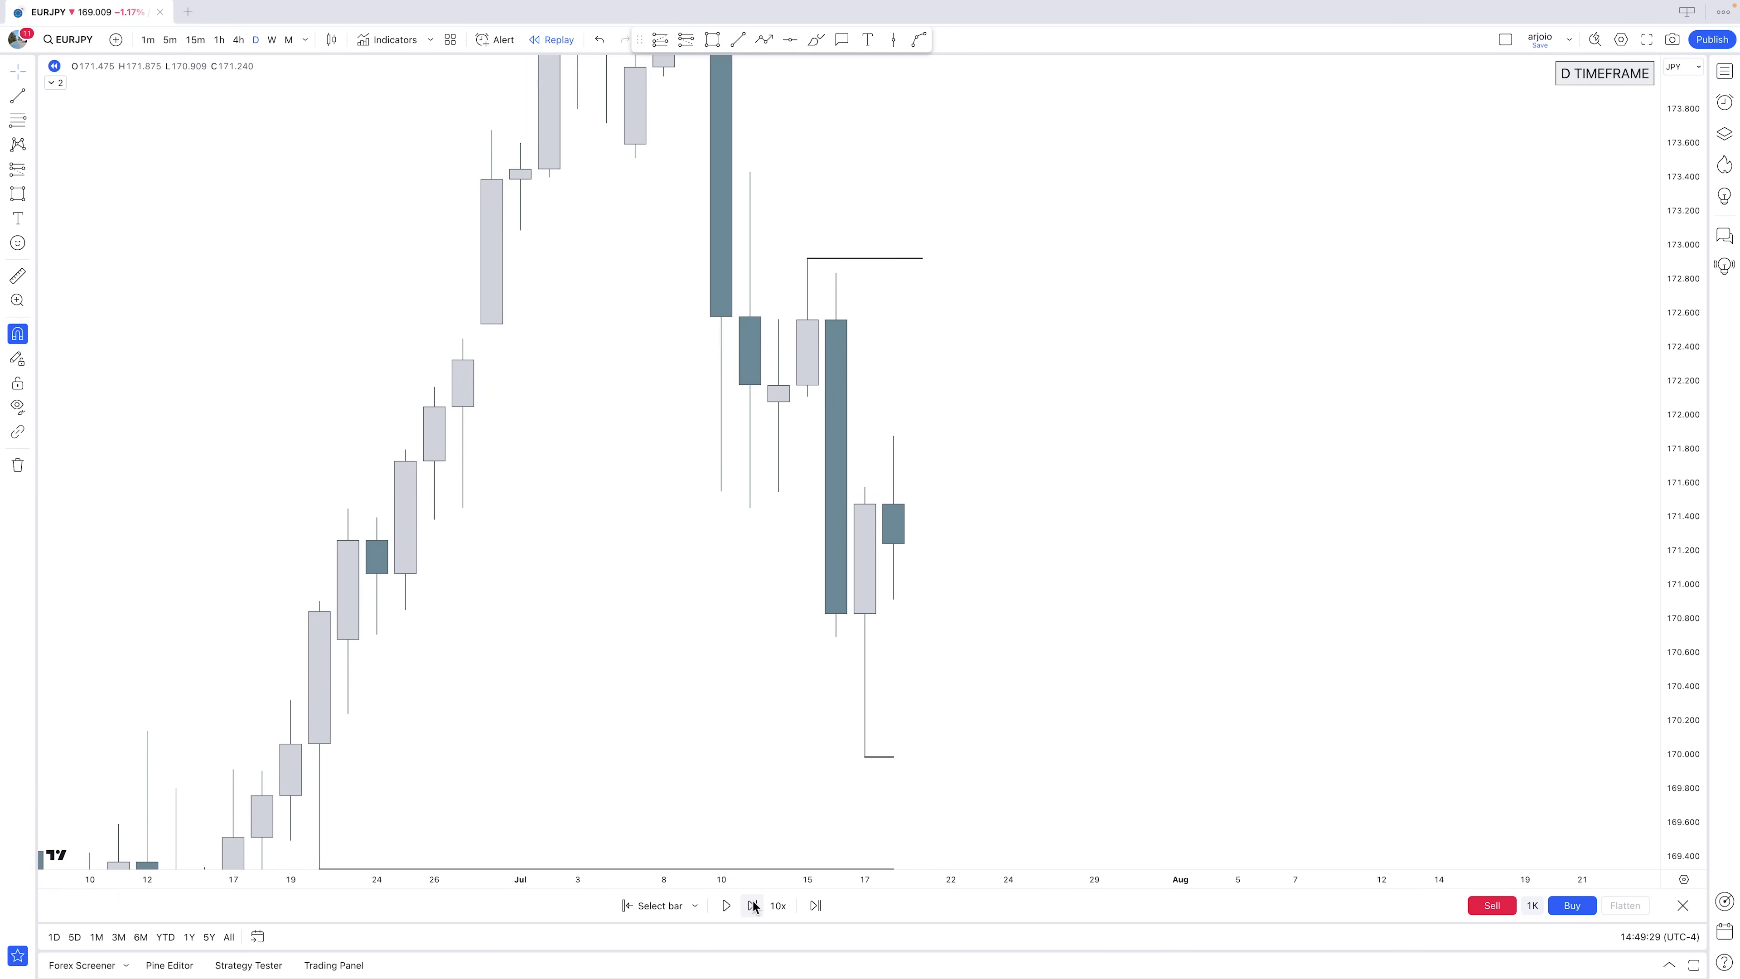
Advance the daily replay to the latest candle, 23 July
click(754, 905)
drag(1467, 729, 1196, 496)
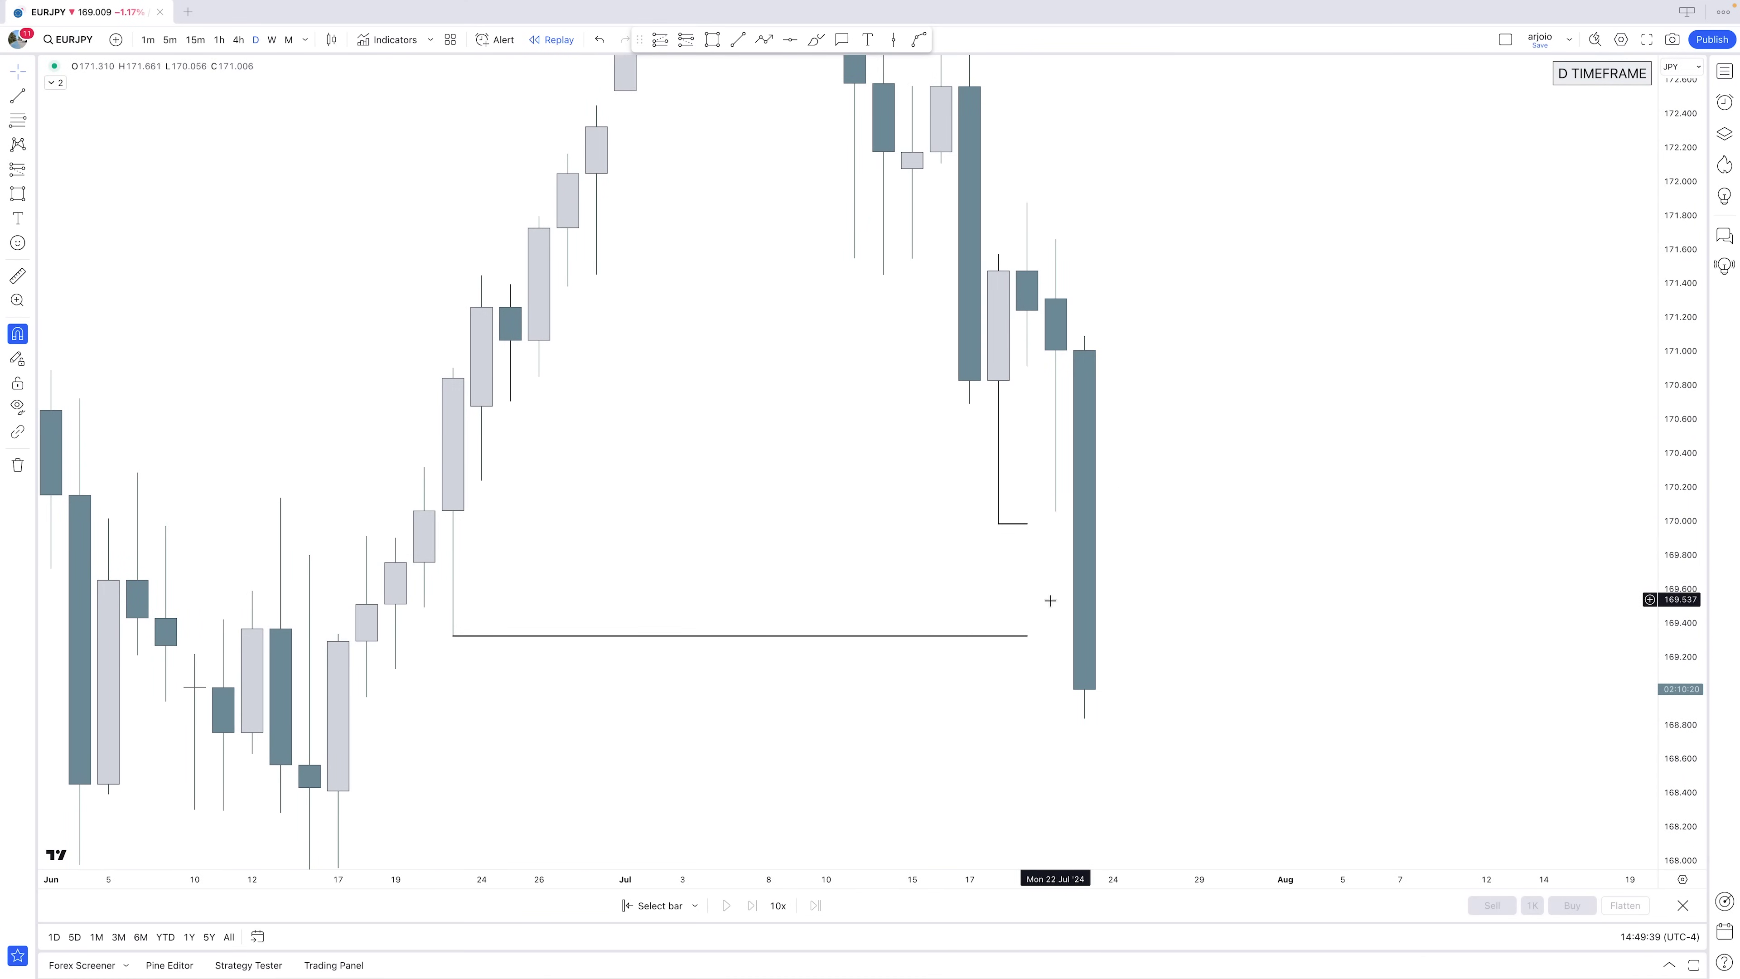
drag(1173, 430, 1133, 594)
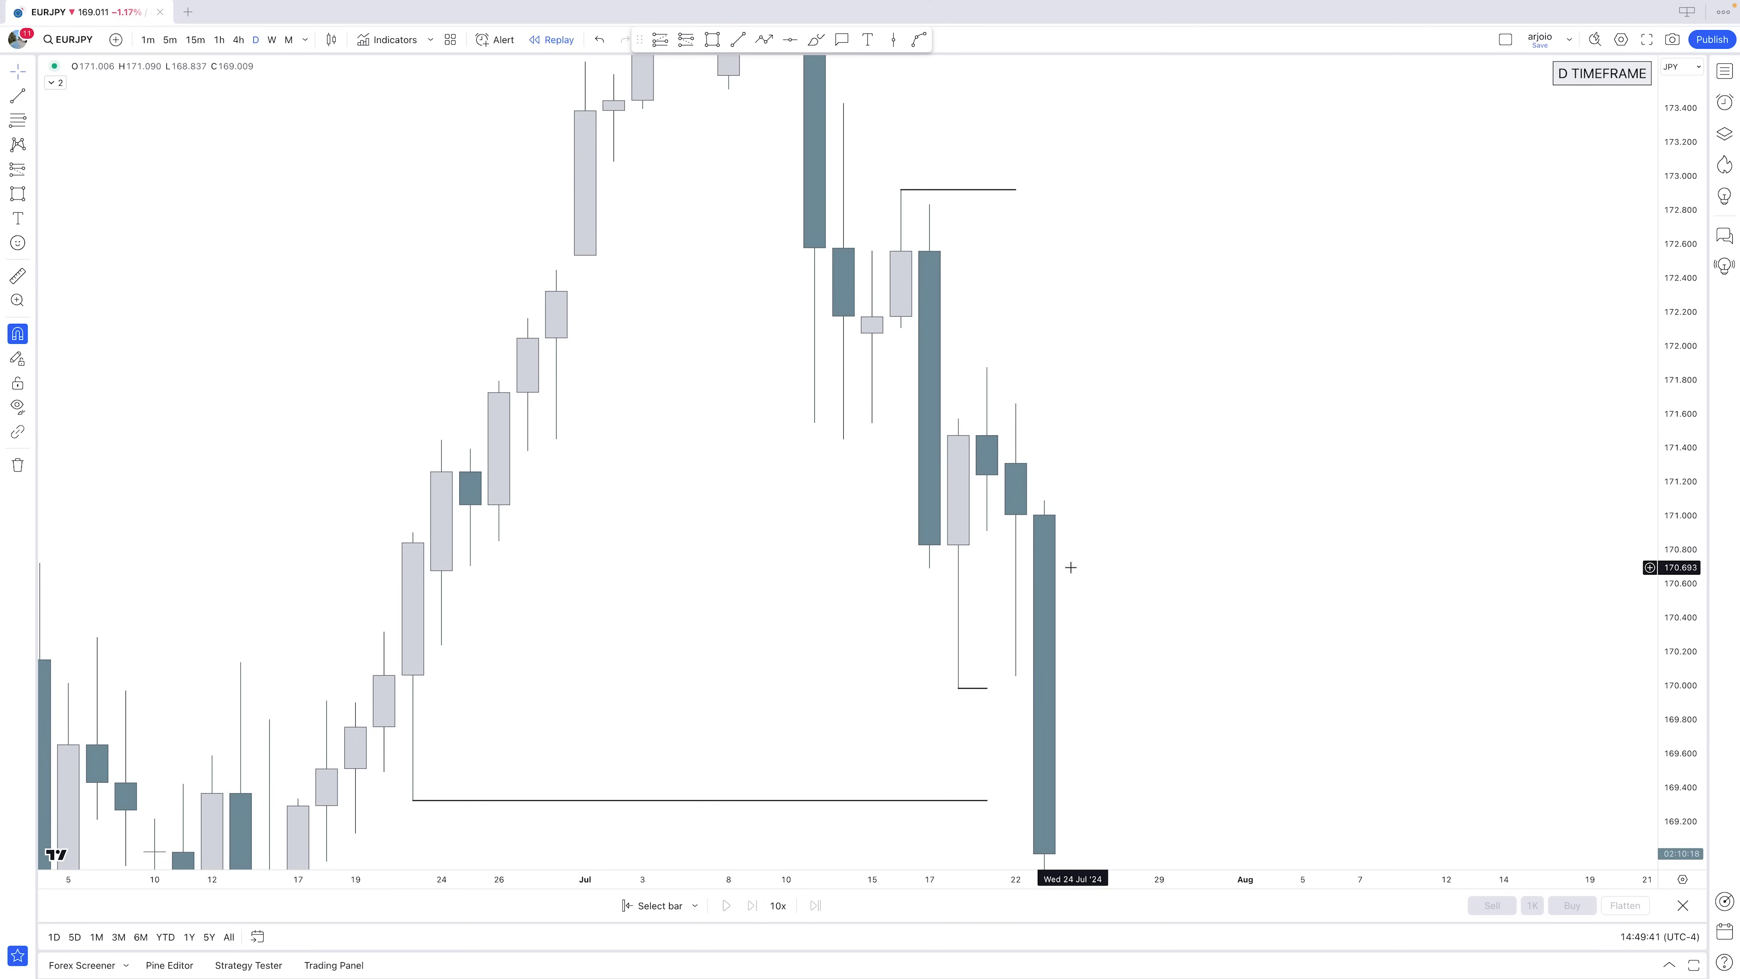
scroll(1053, 533, up, 3)
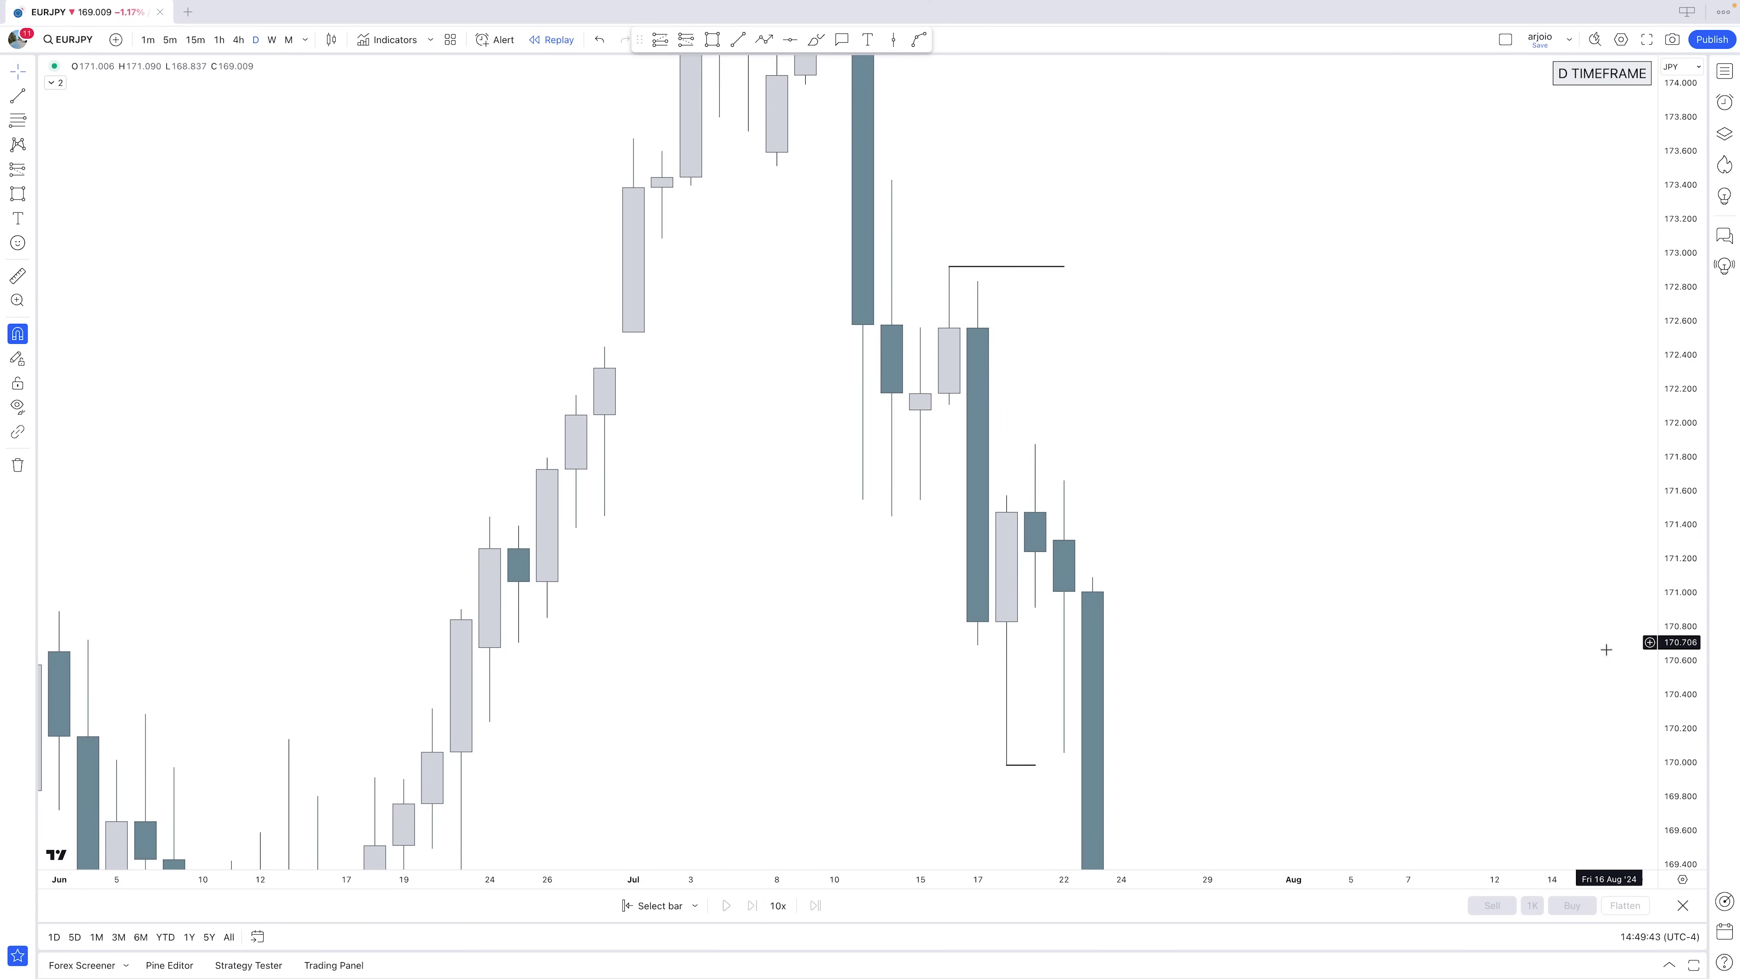
Draw a rectangle over the gap between the 16 July low, about 172.10, and the 18 July high, about 171.57
drag(1688, 776, 1688, 604)
scroll(917, 408, up, 1)
click(712, 40)
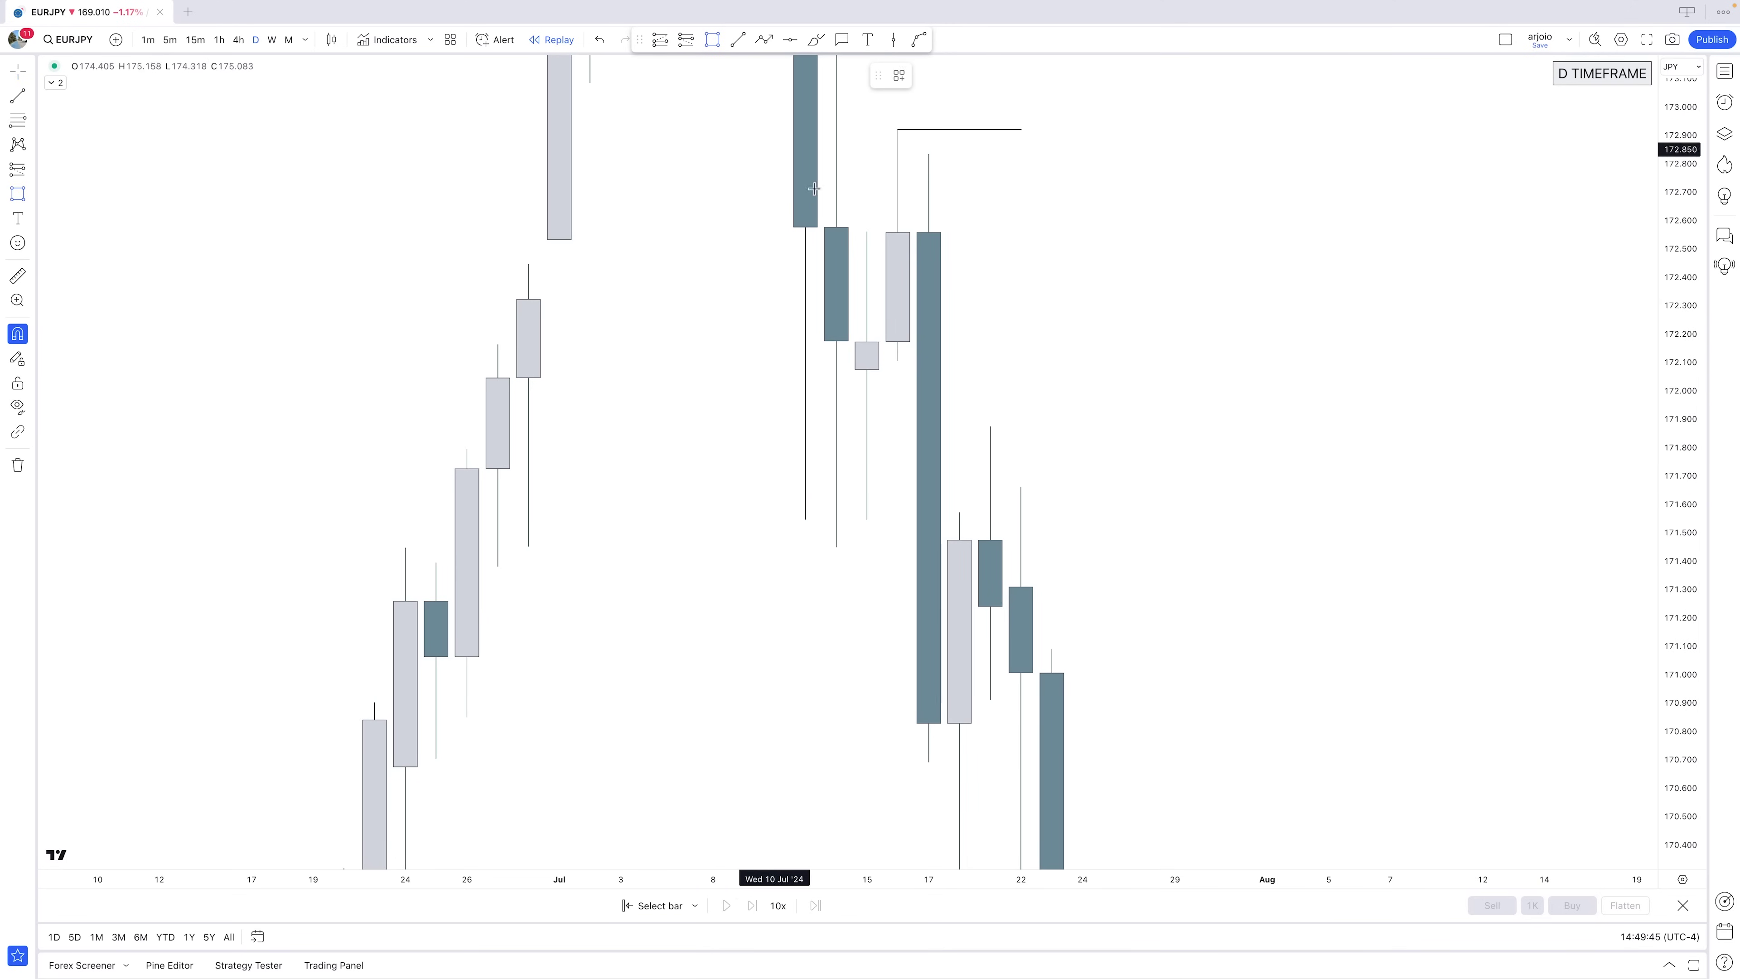
mouse_move(899, 371)
mouse_down()
mouse_move(959, 511)
mouse_move(990, 437)
mouse_up()
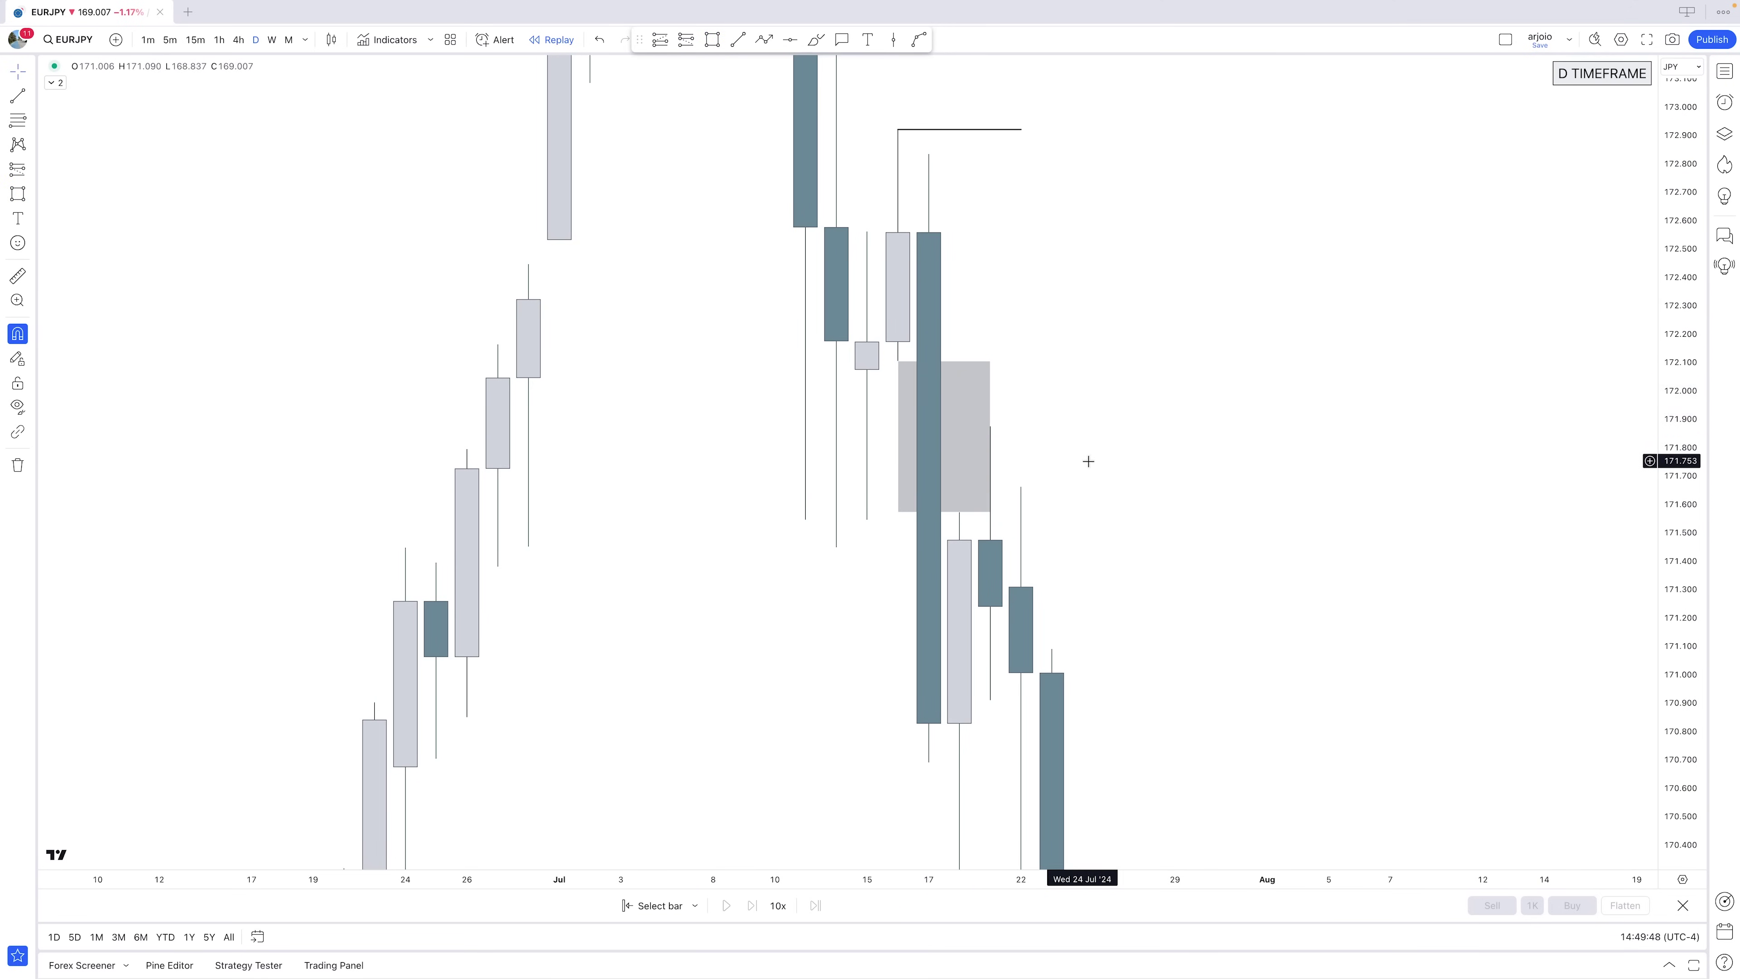
Switch to the 4-hour timeframe and draw a horizontal trend line from the 19 July swing high, about 171.875, to 22 July
click(238, 40)
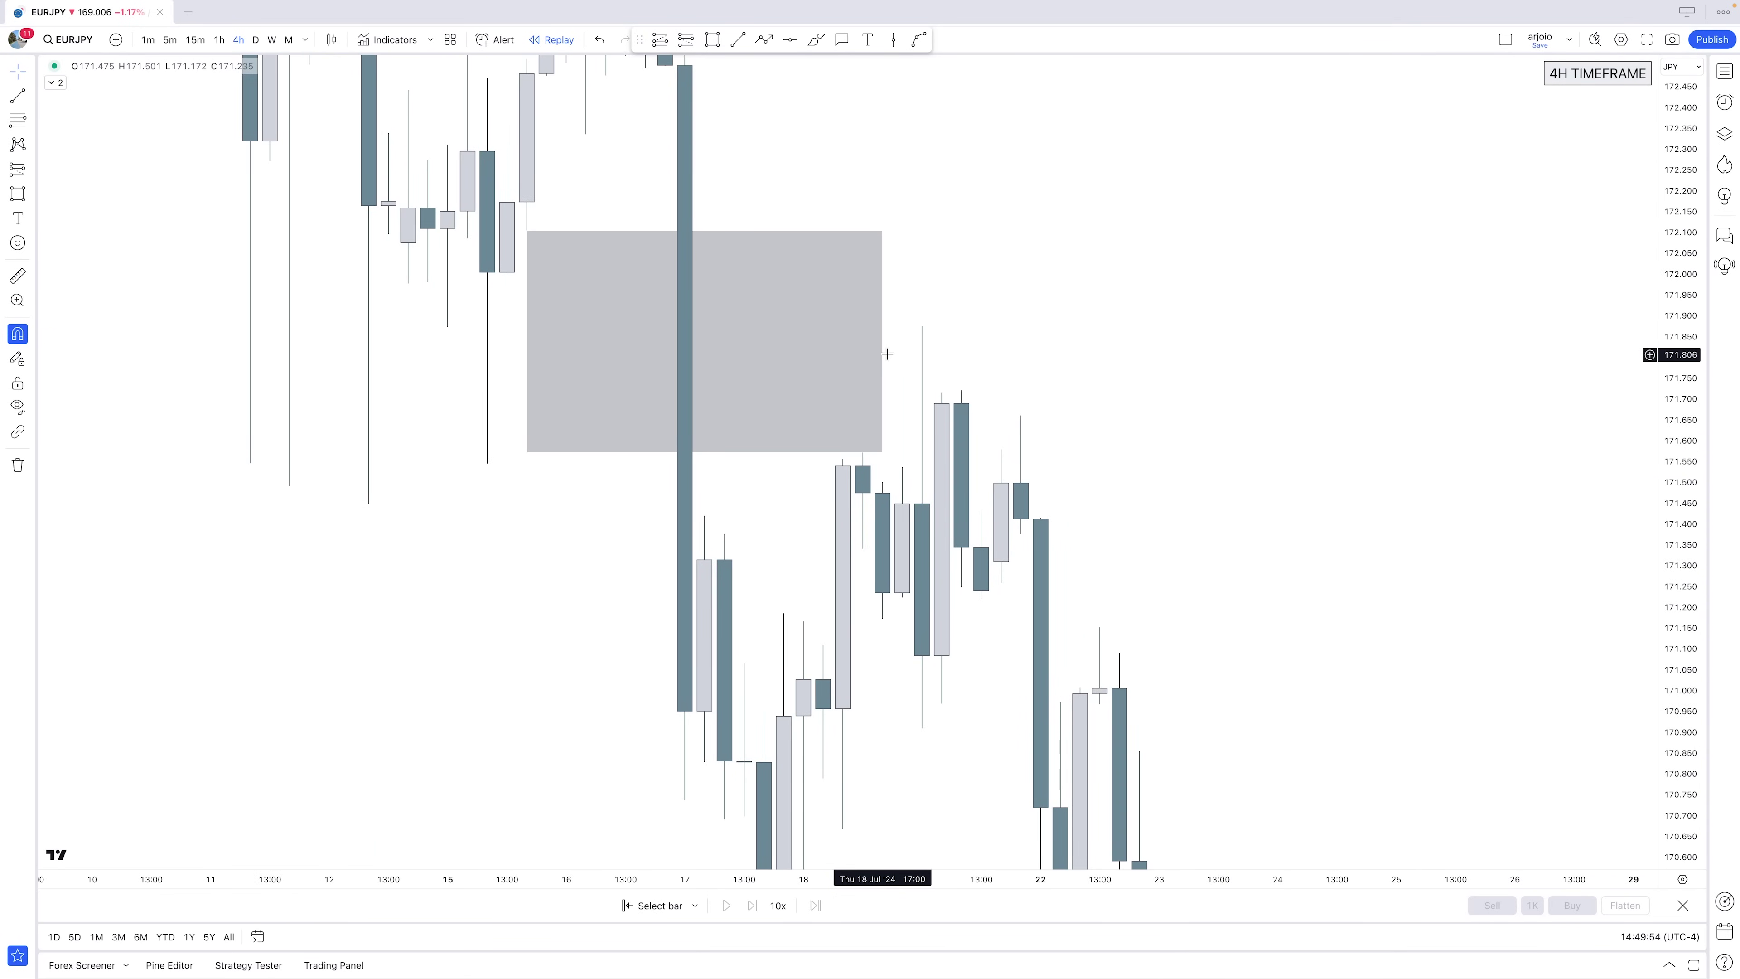
click(738, 40)
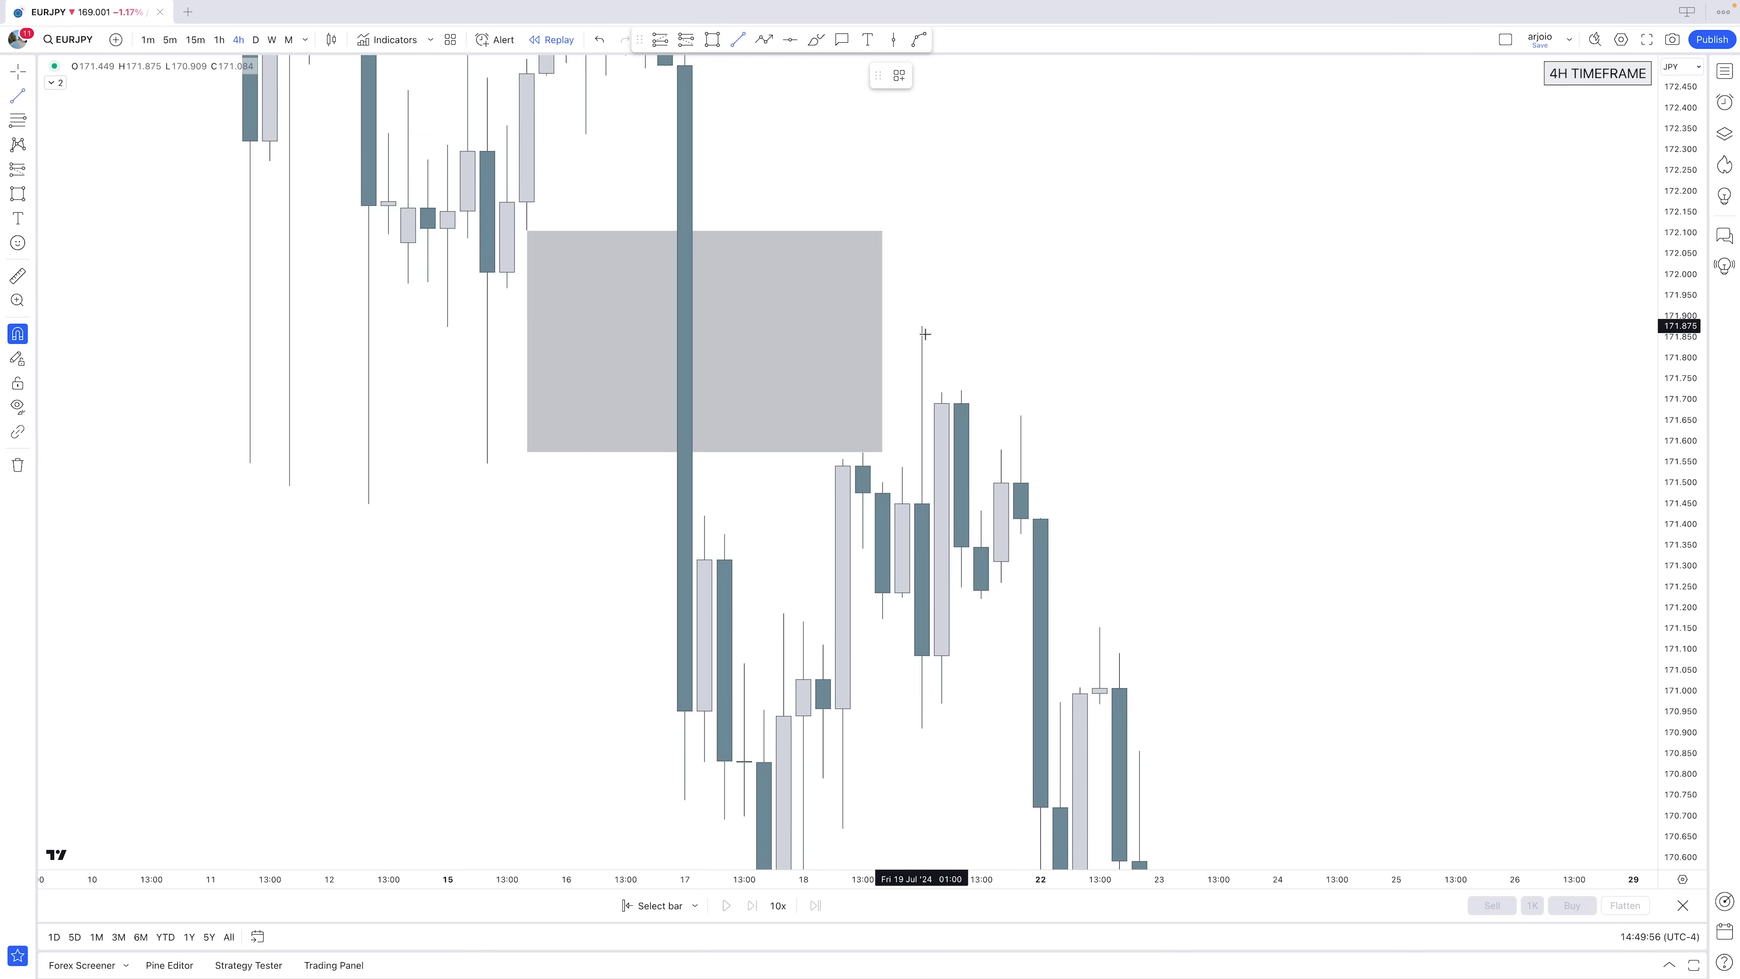
drag(922, 325, 1040, 326)
drag(1654, 401, 1652, 545)
drag(1268, 490, 1179, 412)
Switch to the 1-hour timeframe and draw horizontal lines from the two successive lower highs at about 171.72 and 171.66
click(219, 39)
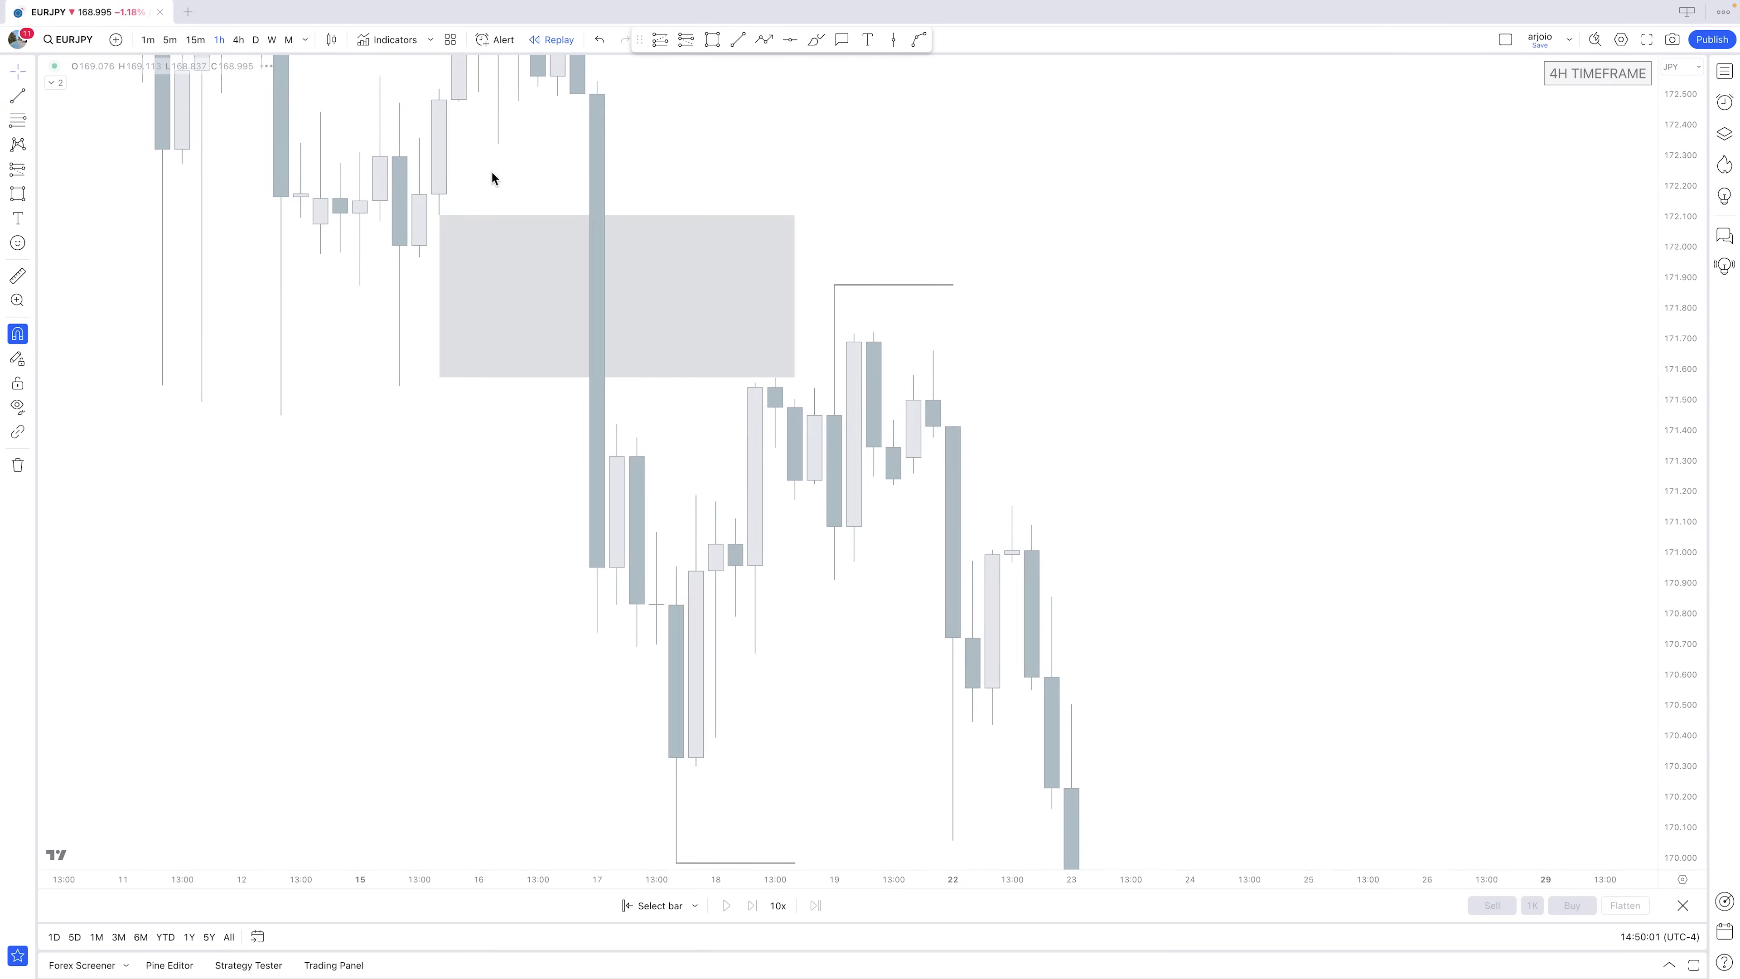
scroll(1134, 534, down, 5)
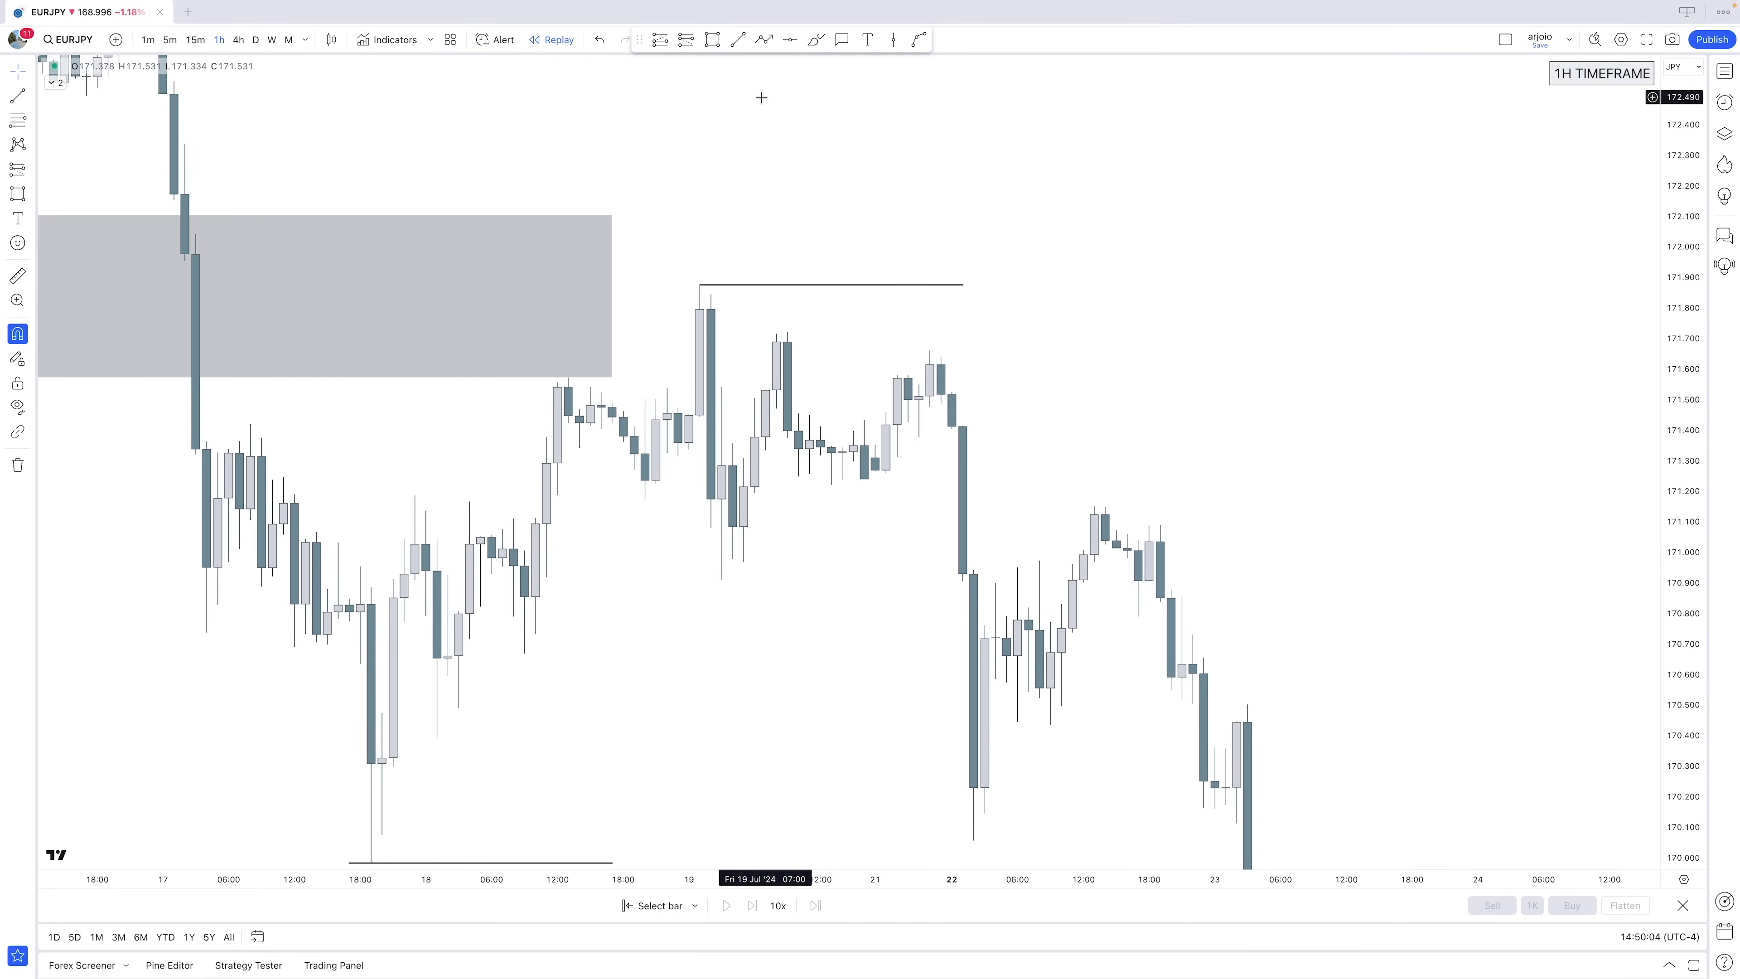
click(790, 331)
shift+click(1040, 332)
drag(1127, 486, 1024, 456)
click(736, 40)
drag(827, 321, 1013, 321)
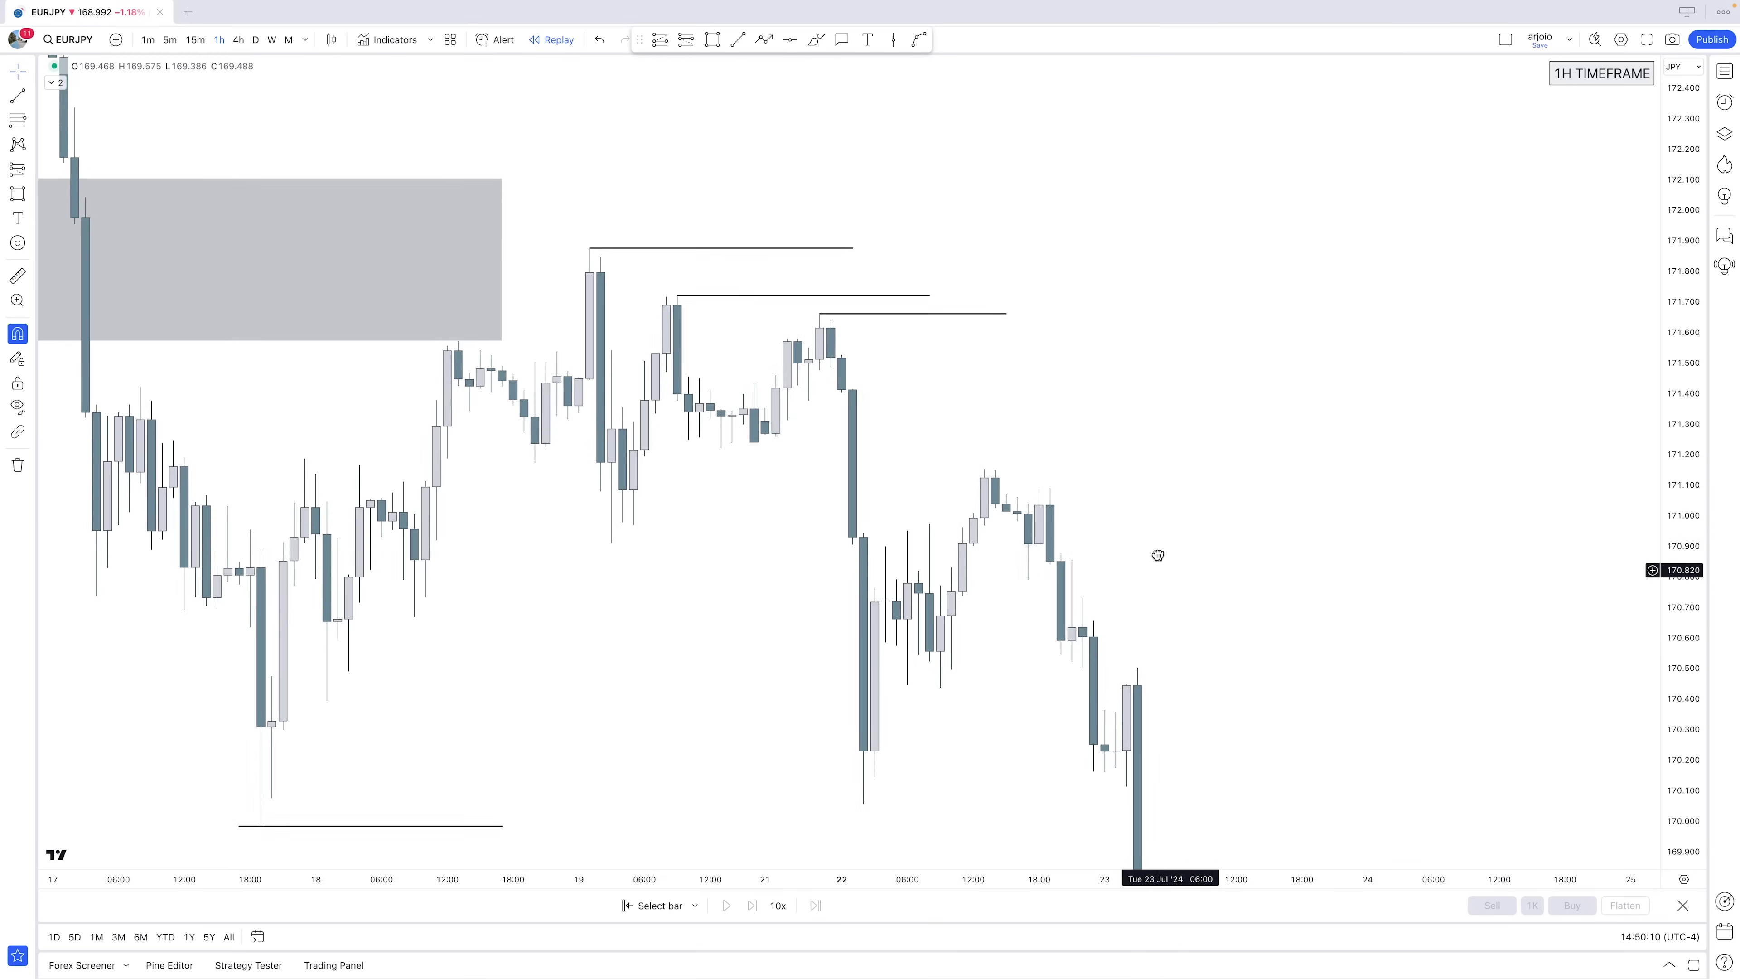
Draw a horizontal line from the 22 July lower high at about 171.09 and extend the 18 July low's line to about 23 July
drag(1106, 502, 1061, 459)
click(1014, 450)
shift+click(1135, 451)
drag(1231, 548, 1144, 386)
scroll(1164, 490, down, 3)
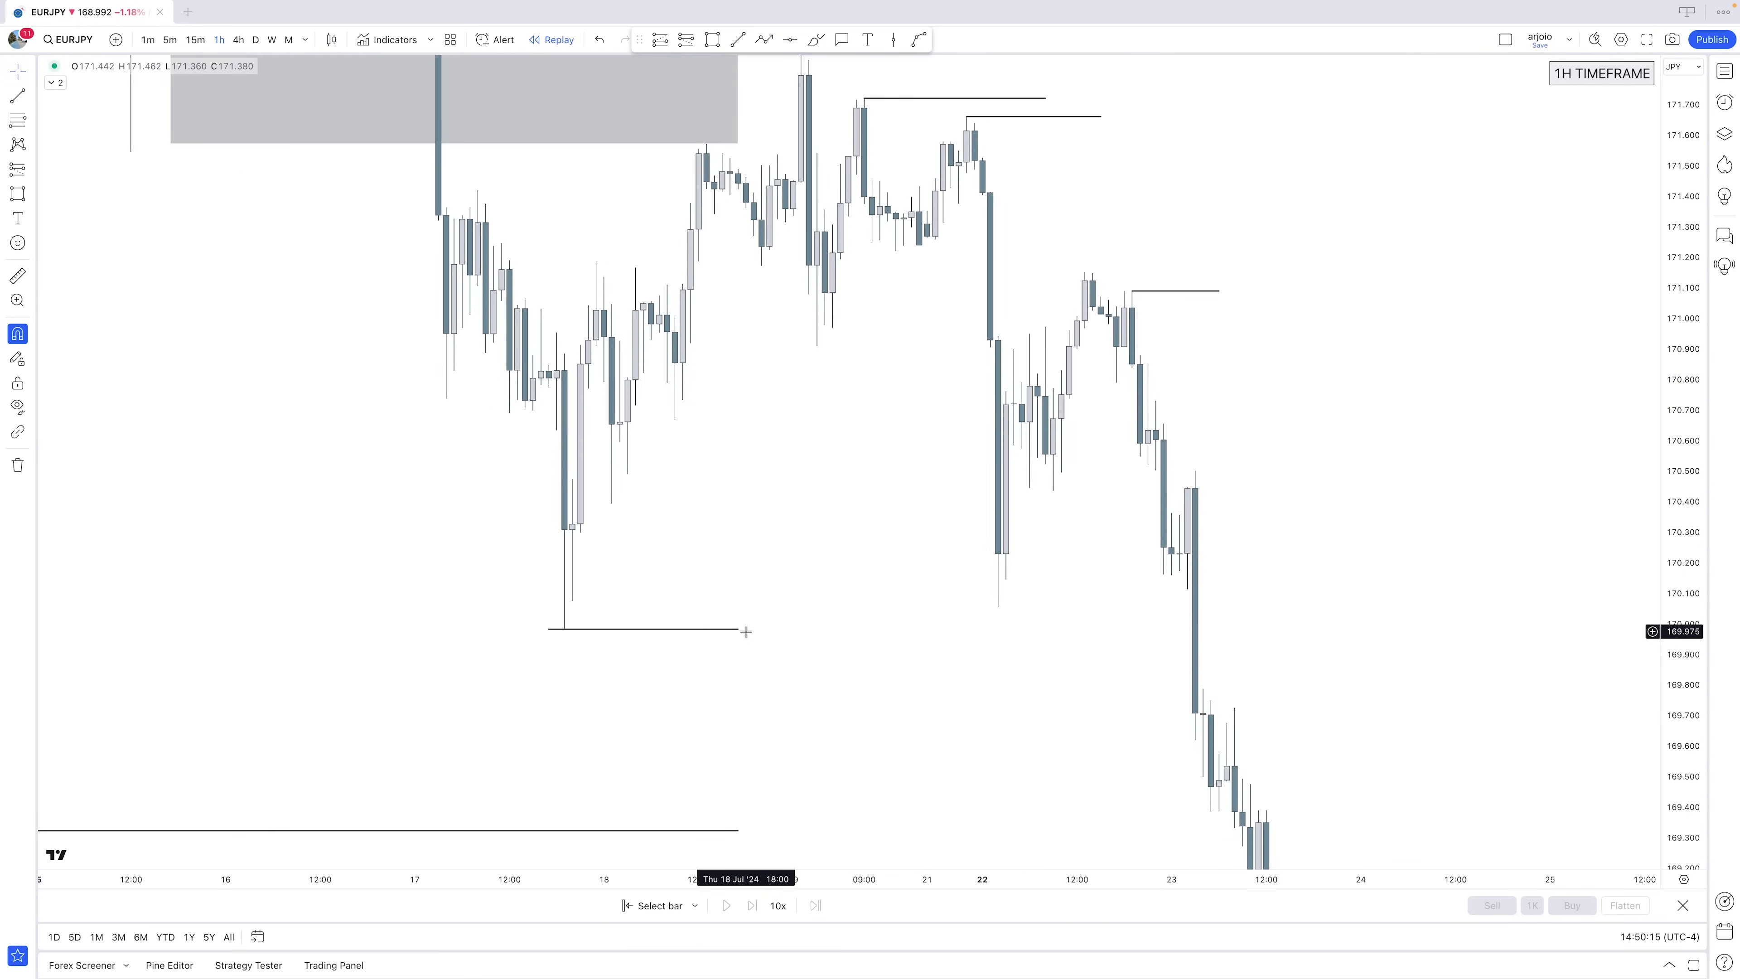
drag(738, 629, 1164, 629)
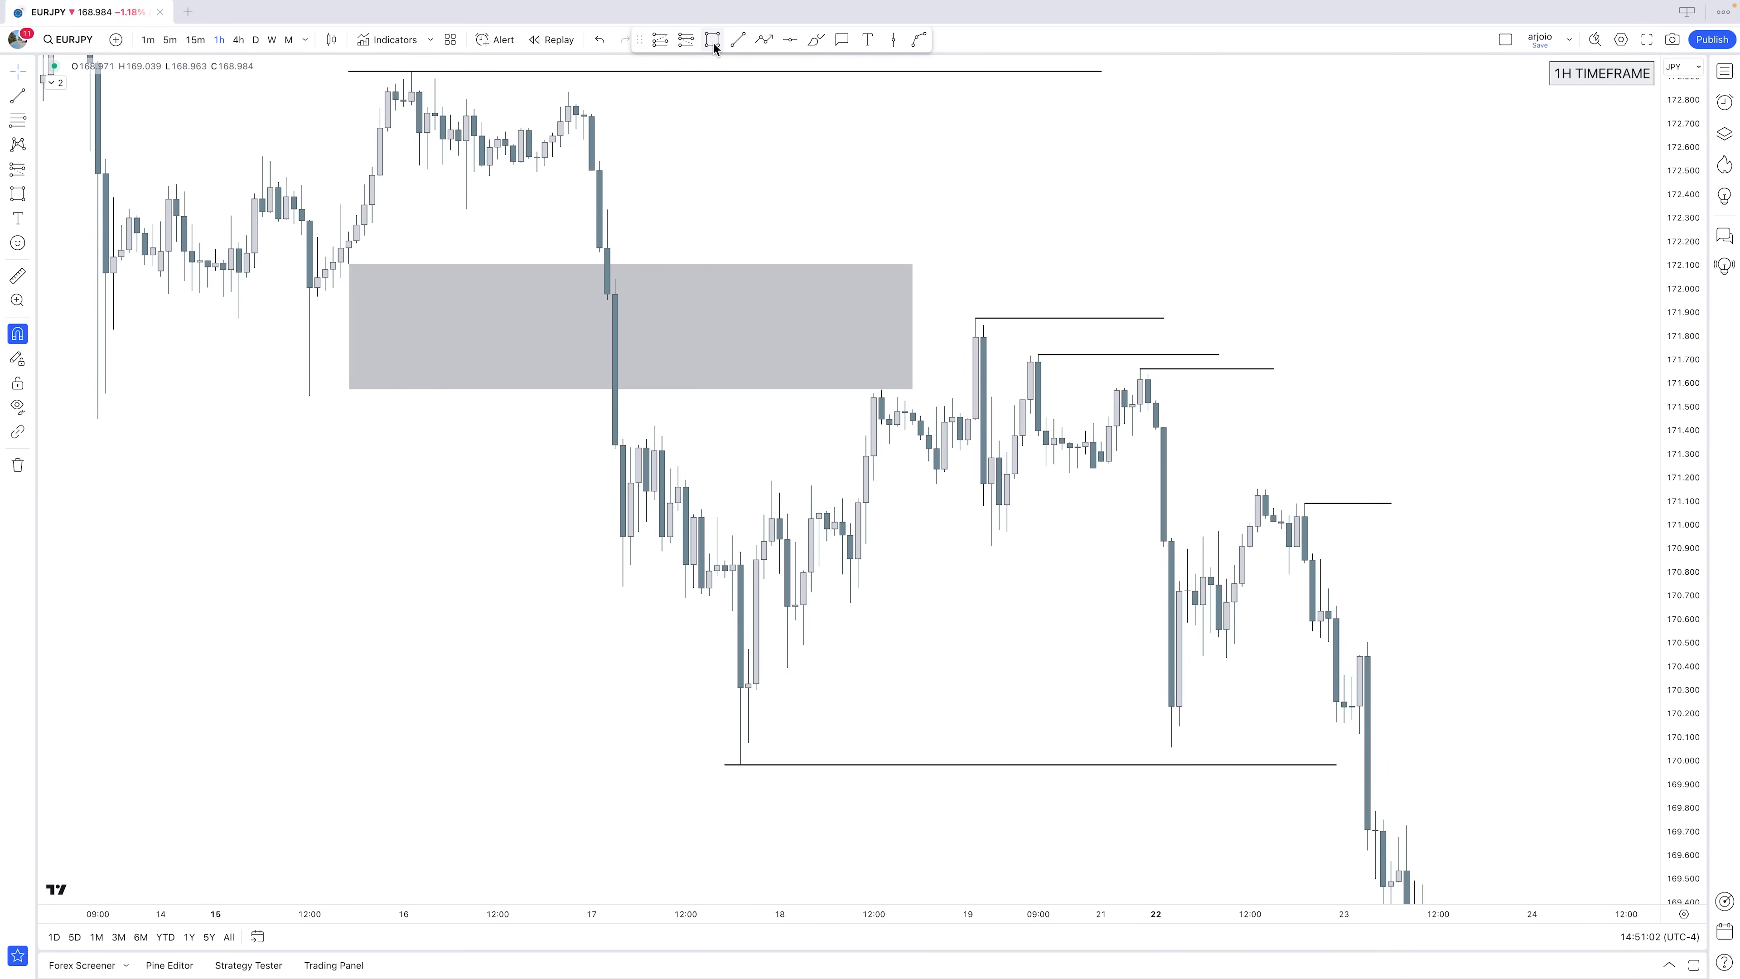
Draw a small rectangle over the hourly gap on the 17 July sell-off, from about 170.64 to 170.47
click(713, 42)
drag(732, 611, 749, 648)
mouse_move(911, 627)
mouse_down()
mouse_move(1356, 606)
mouse_move(1289, 578)
mouse_move(1067, 579)
mouse_up()
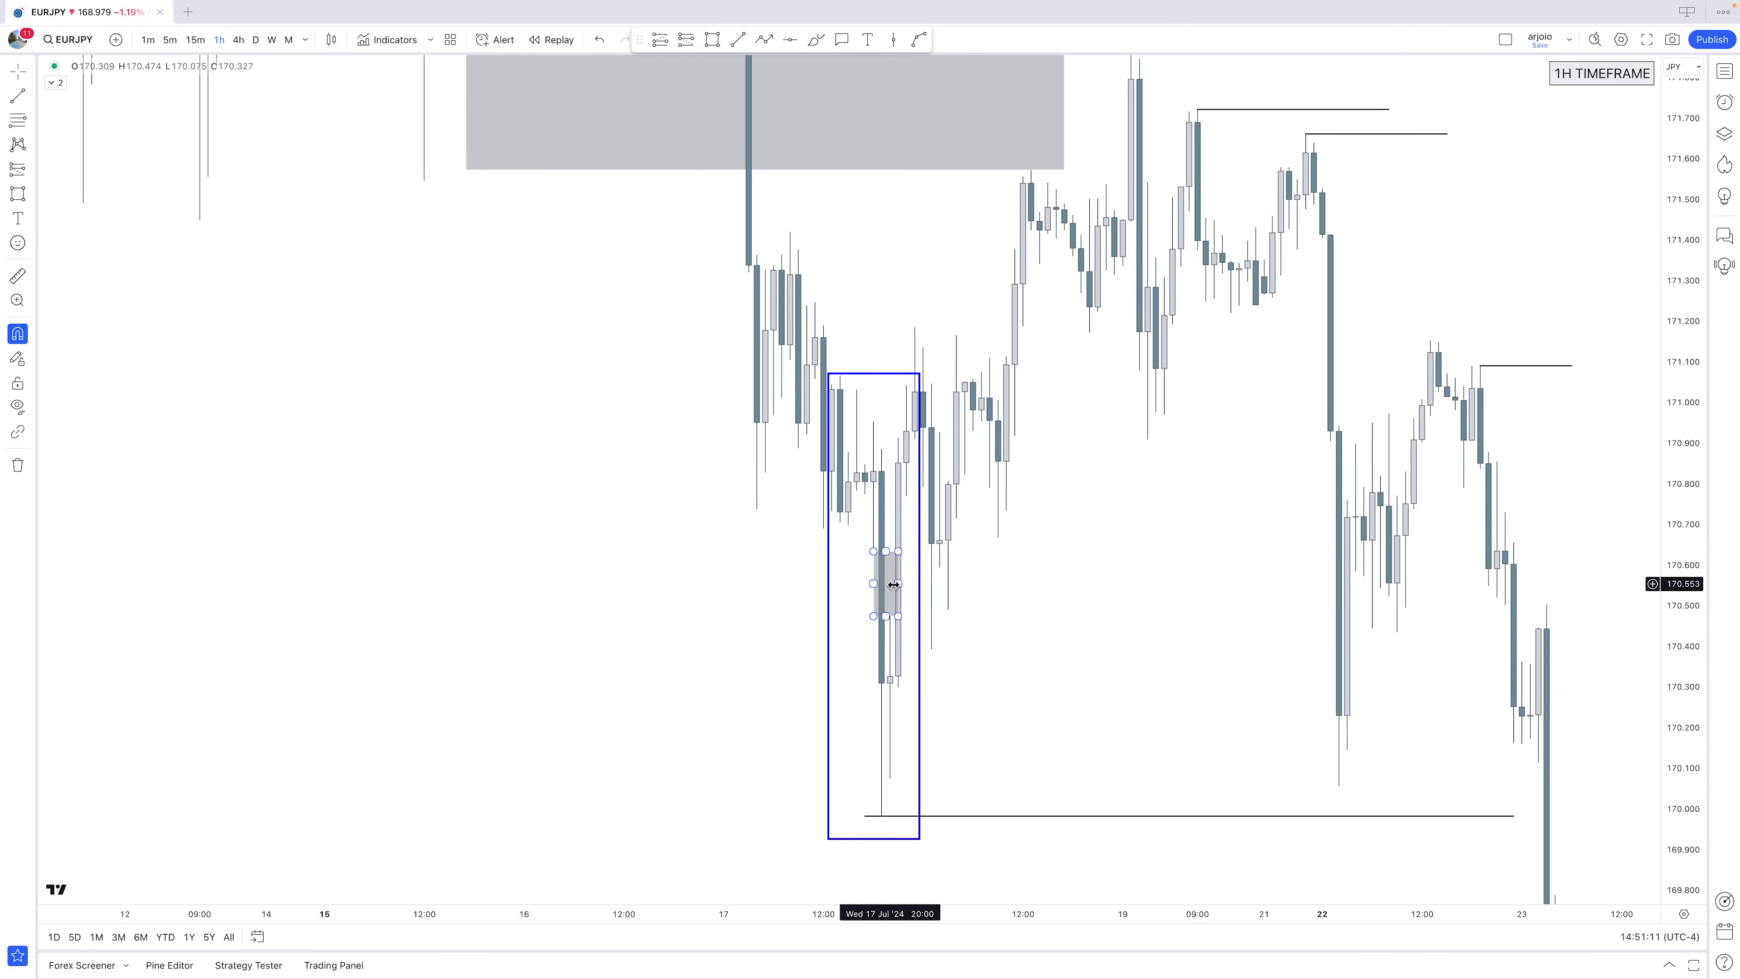
drag(881, 363, 986, 654)
click(737, 42)
click(304, 509)
shift+click(994, 536)
click(994, 535)
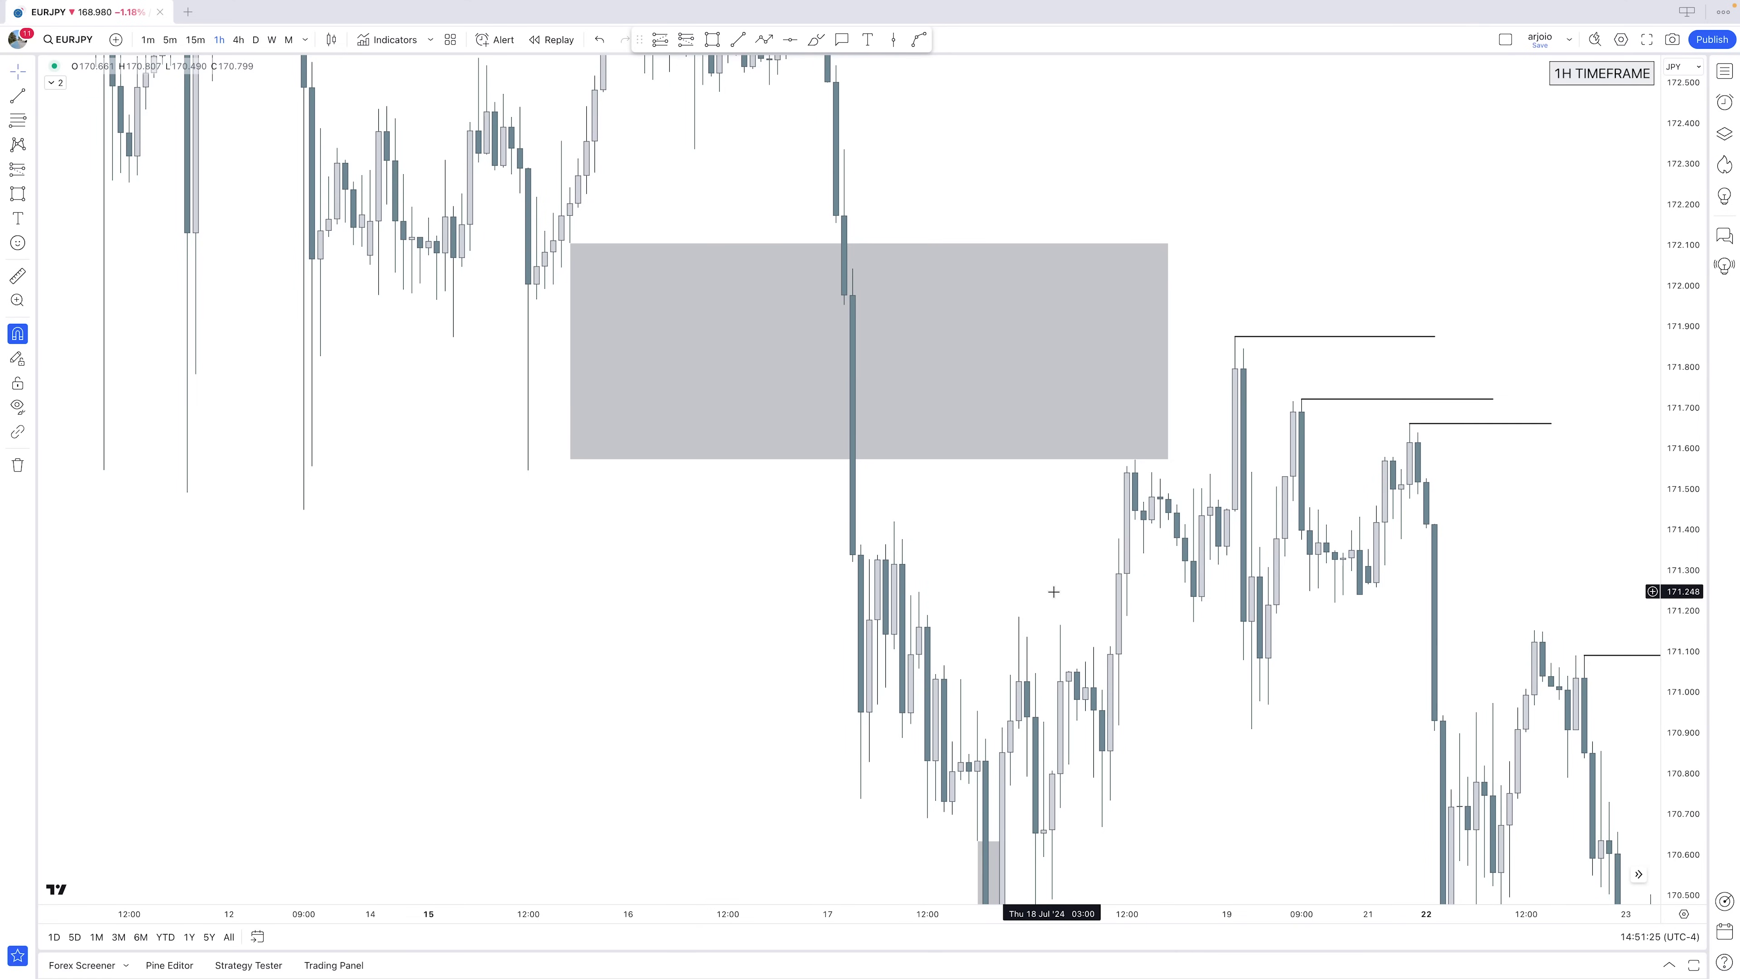
scroll(1054, 592, right, 5)
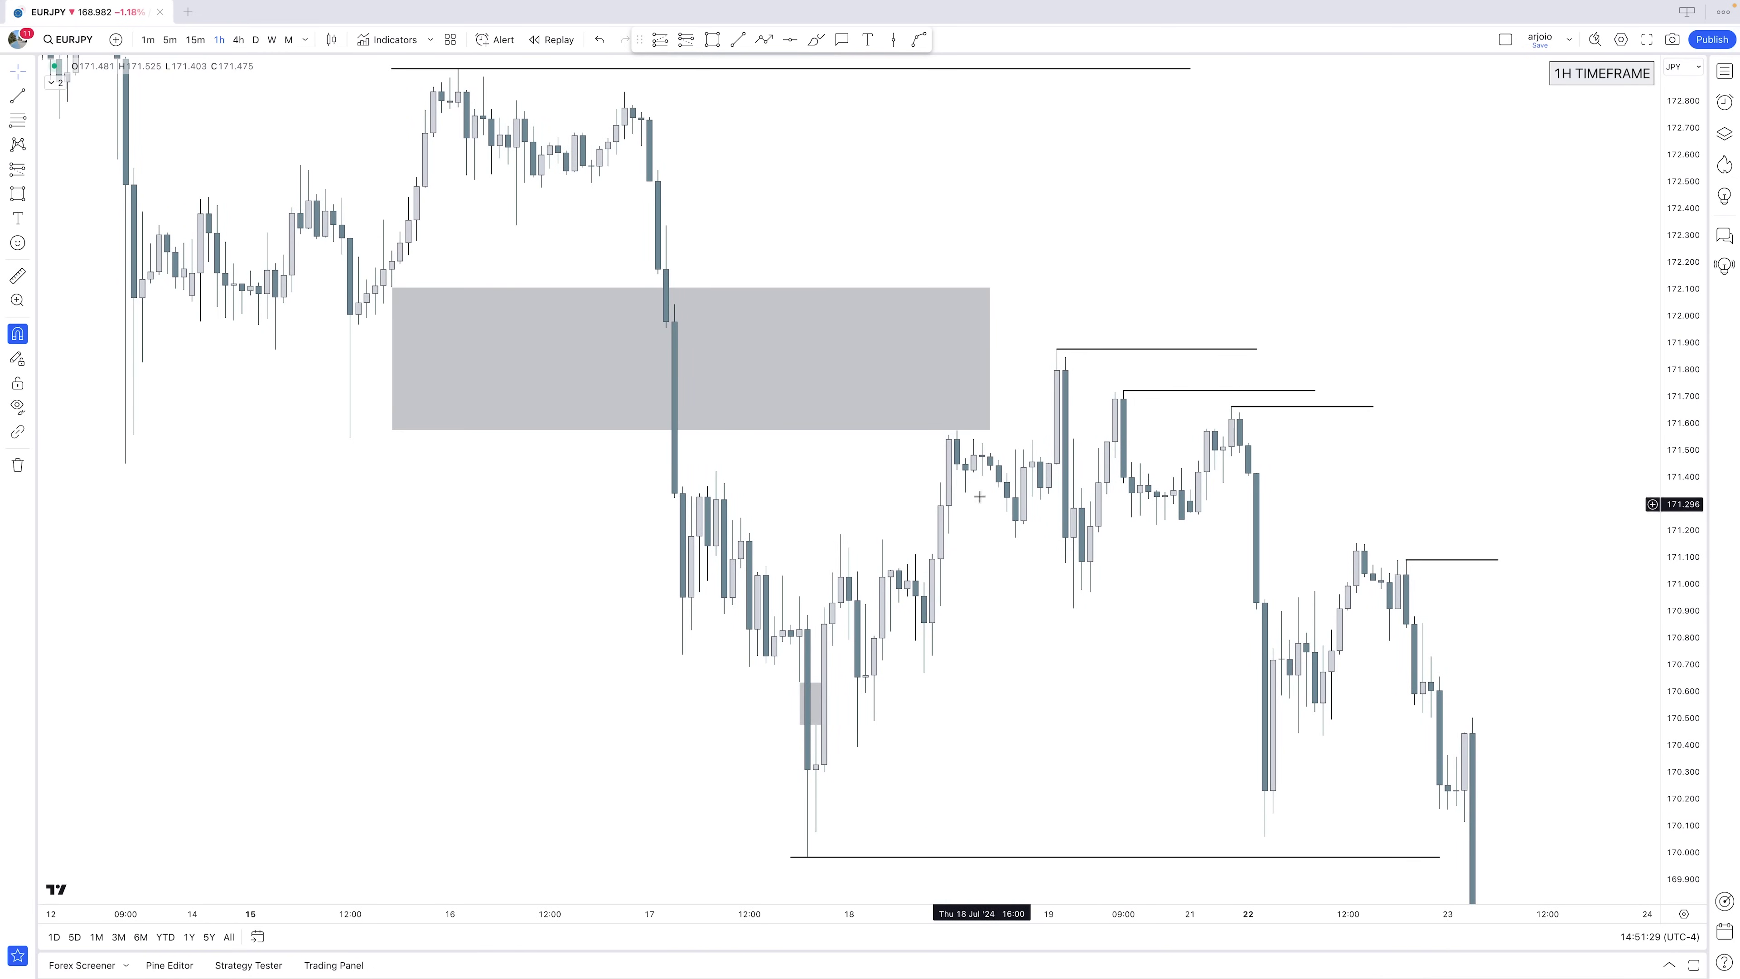
Switch to the daily timeframe and remove the short horizontal lines marking the 19 July highs
click(256, 39)
scroll(1413, 521, up, 5)
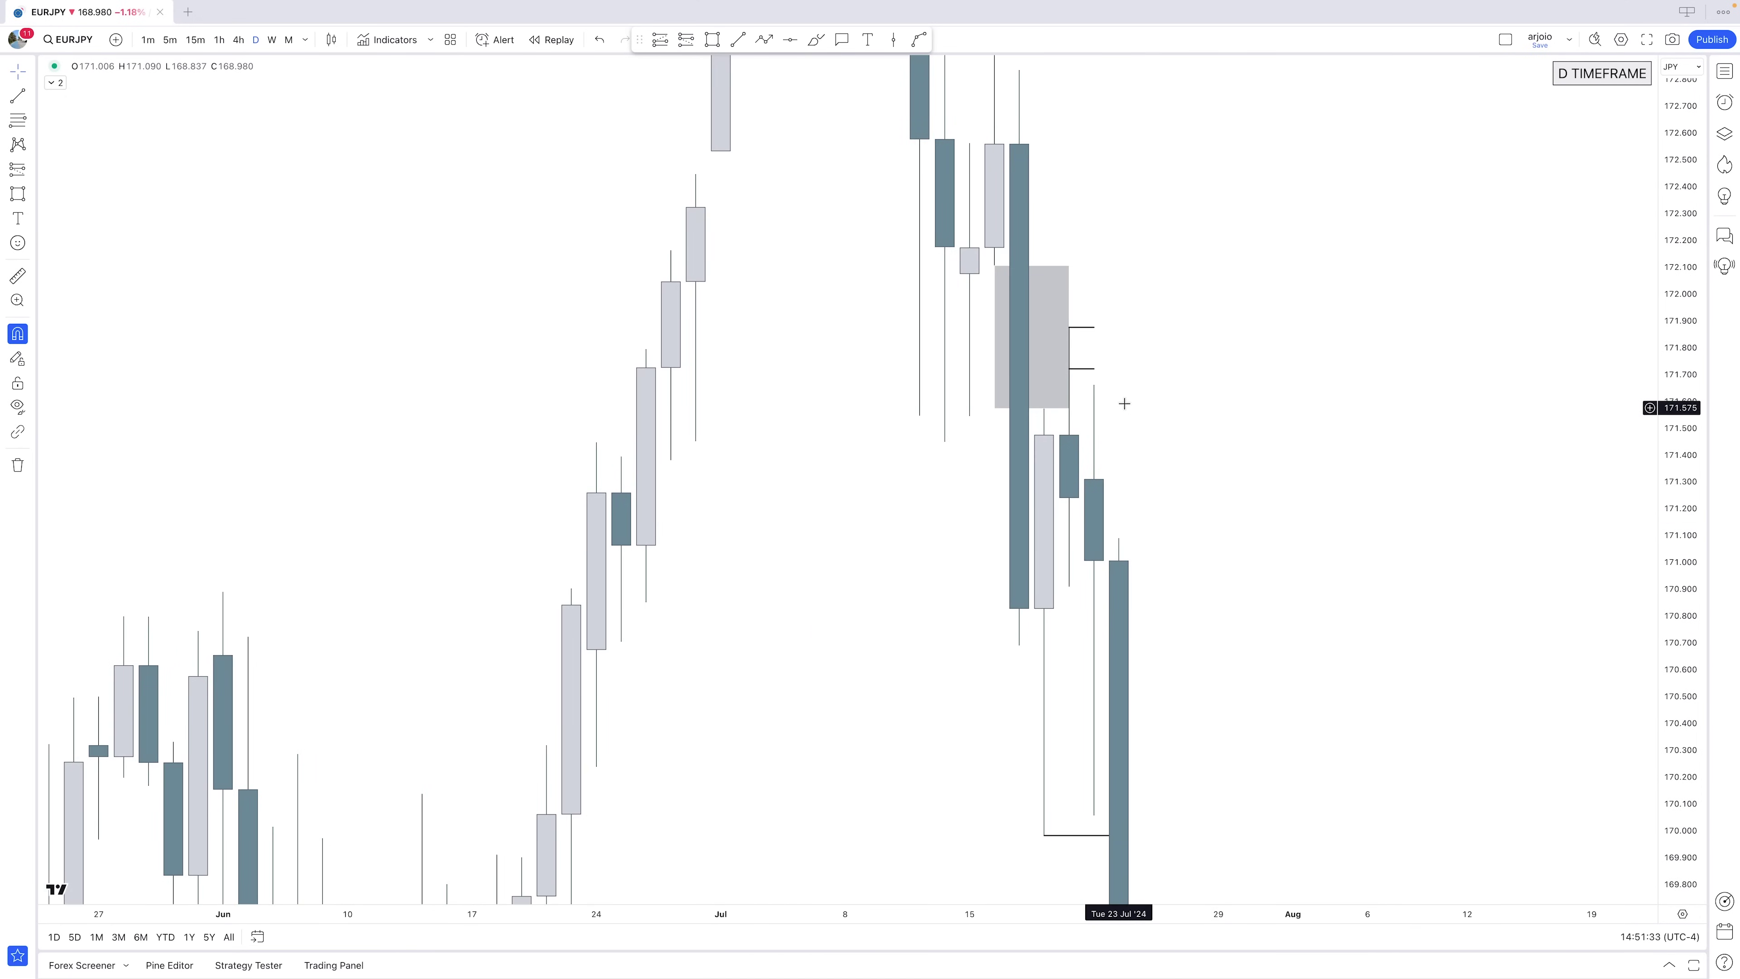
drag(1070, 337, 1046, 338)
click(1125, 355)
drag(1151, 372, 1152, 384)
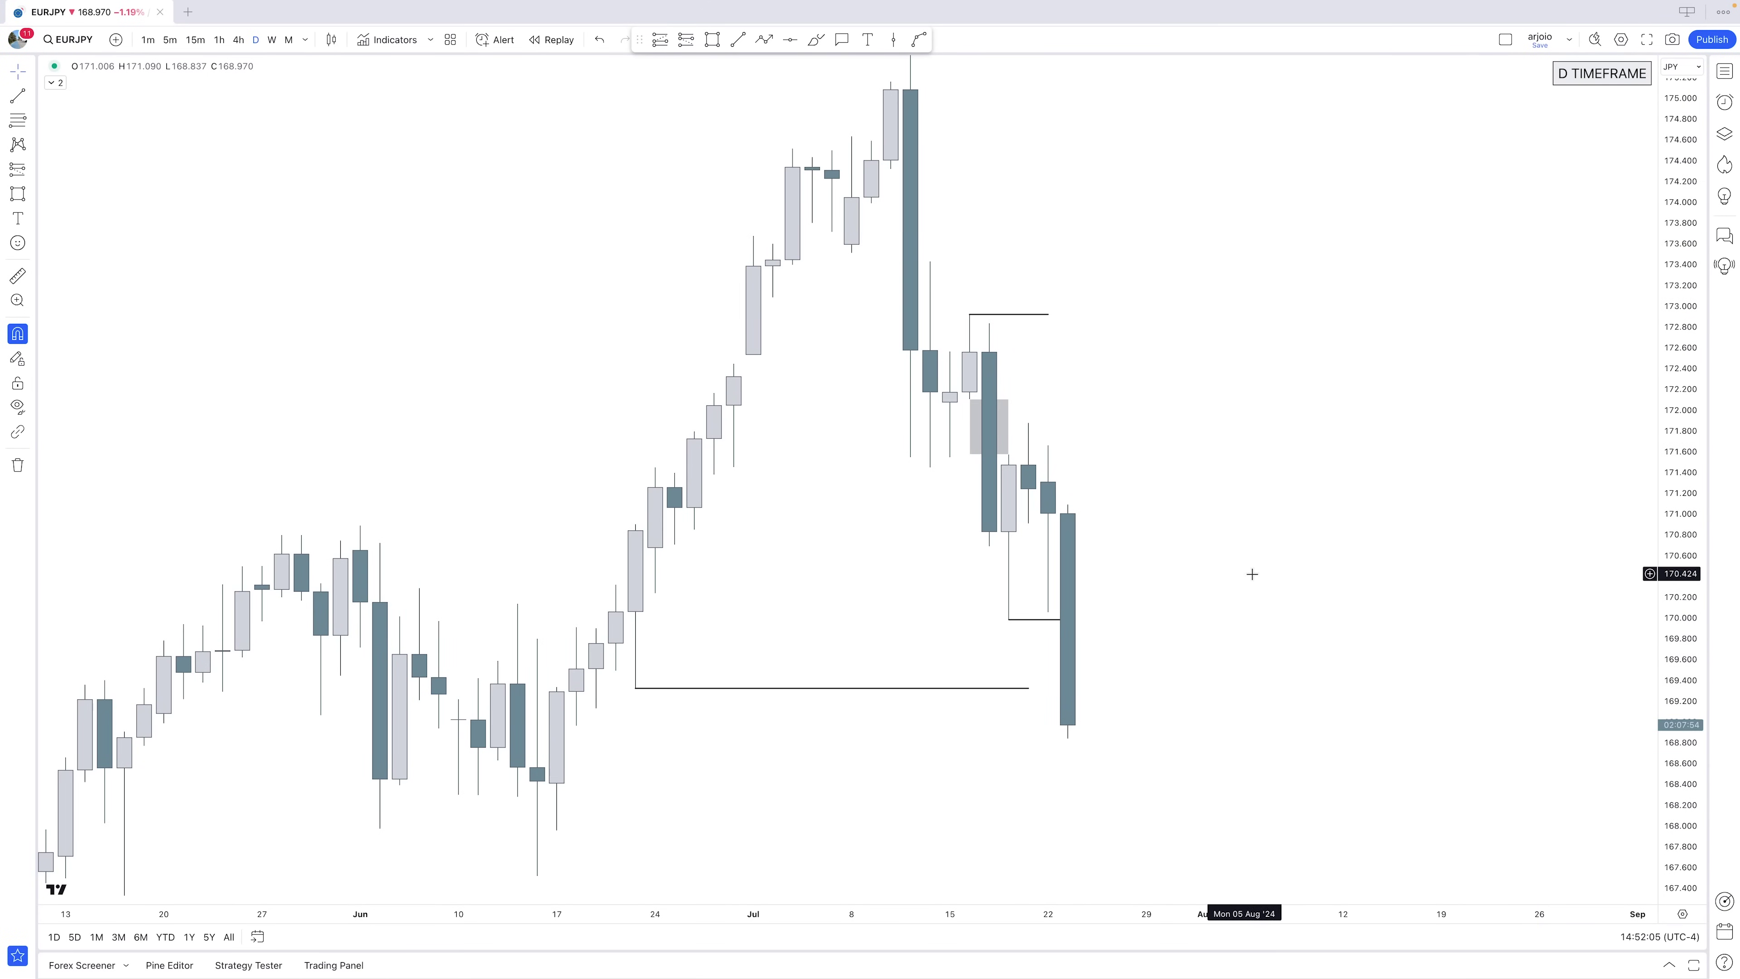
Draw a horizontal trend line on the daily chart from the 19 July high, at about 171.87, to 2 August
scroll(1251, 575, right, 3)
click(738, 41)
click(947, 418)
click(1144, 418)
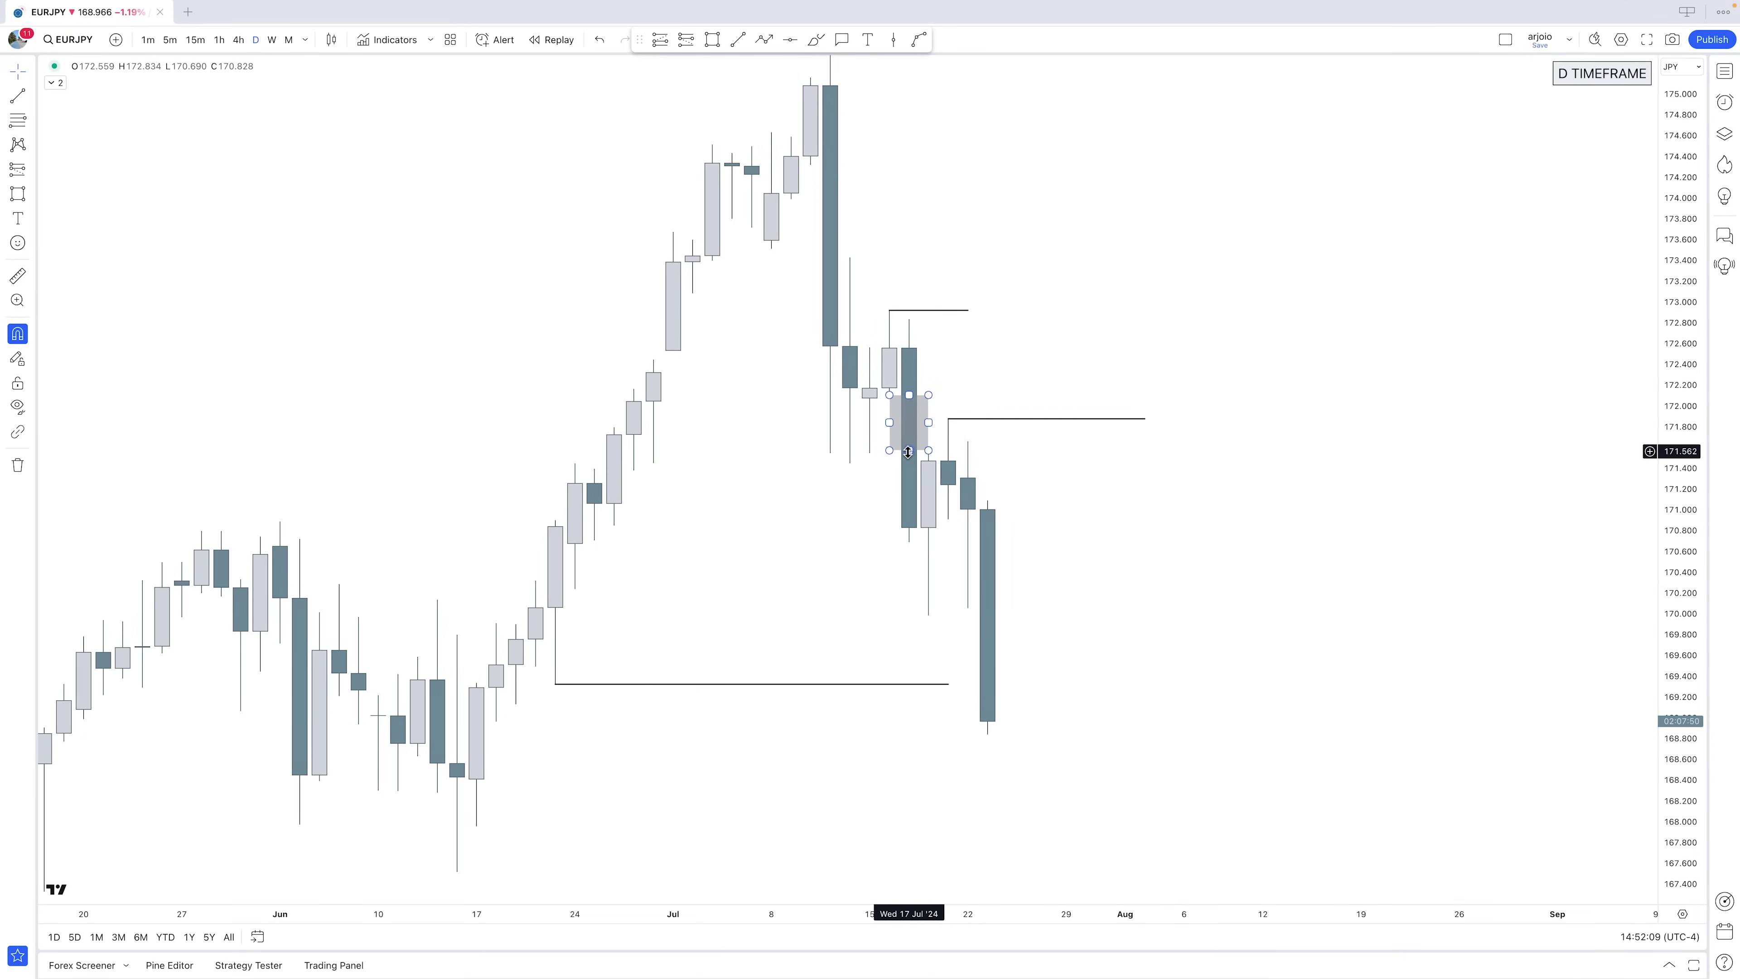
Delete the gap rectangle and the horizontal lines at the late June low and the 16 July high
click(908, 452)
key(Delete)
click(901, 685)
key(Delete)
scroll(900, 686, down, 1)
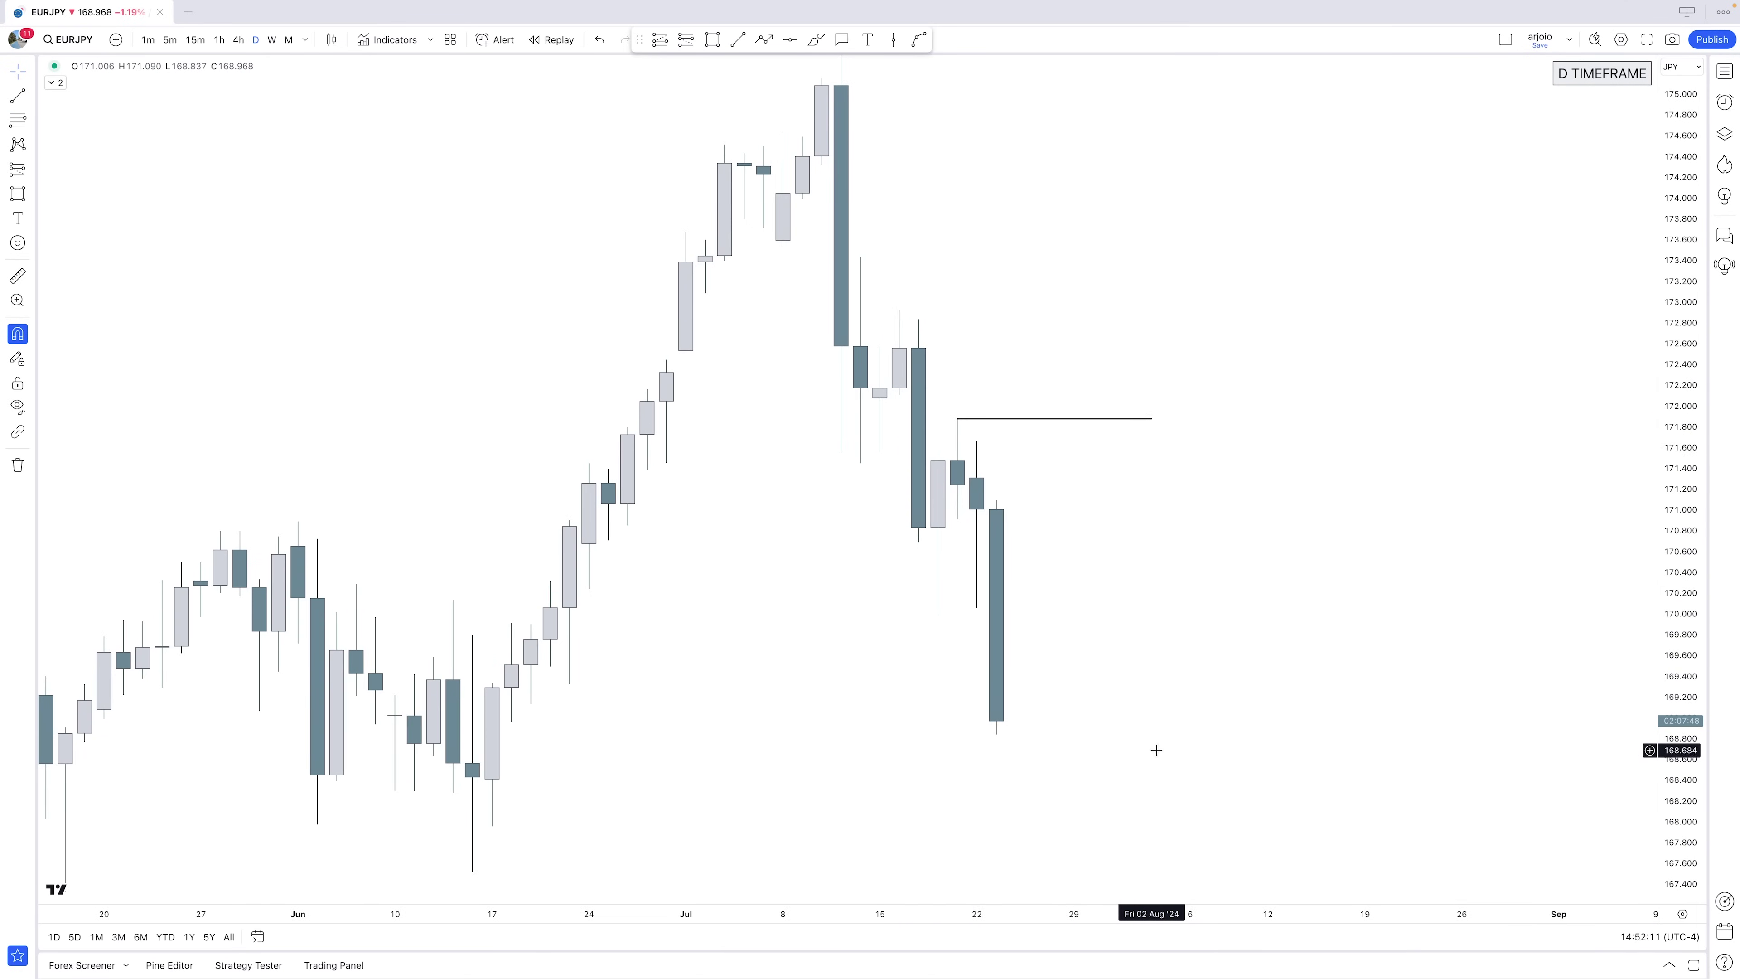
Draw a horizontal trend line from the 14 June low, at about 167.52, to 31 July
drag(1157, 748, 1151, 670)
click(738, 43)
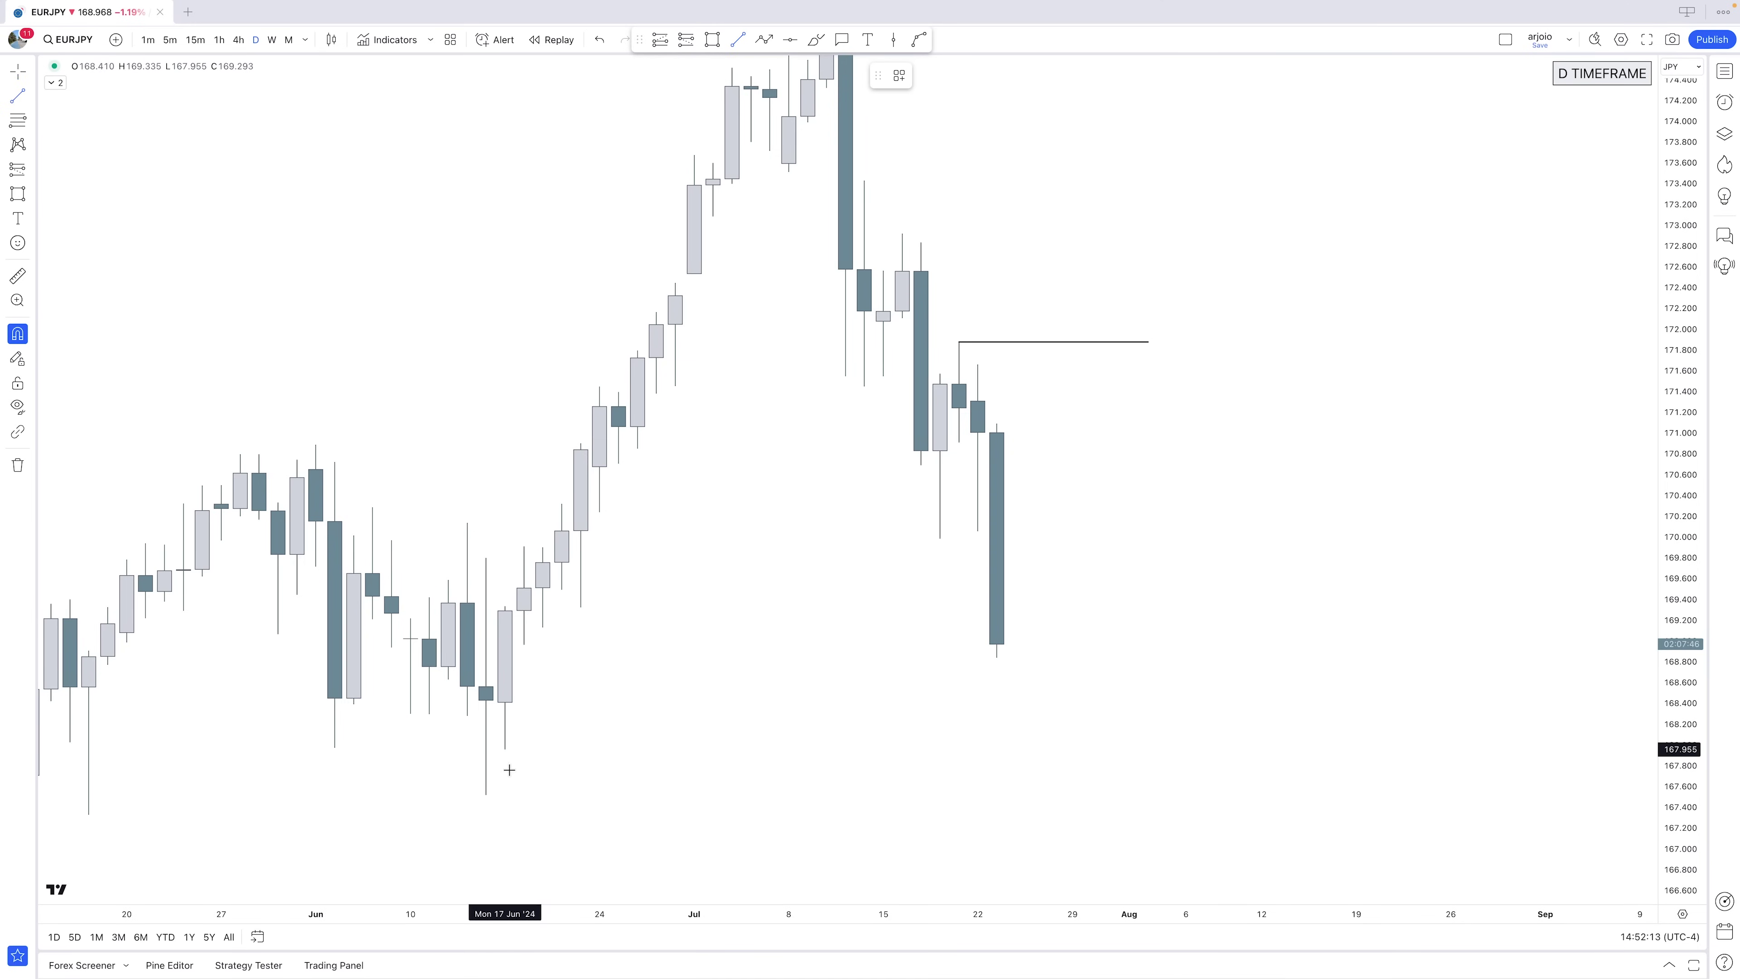
drag(485, 796, 1111, 794)
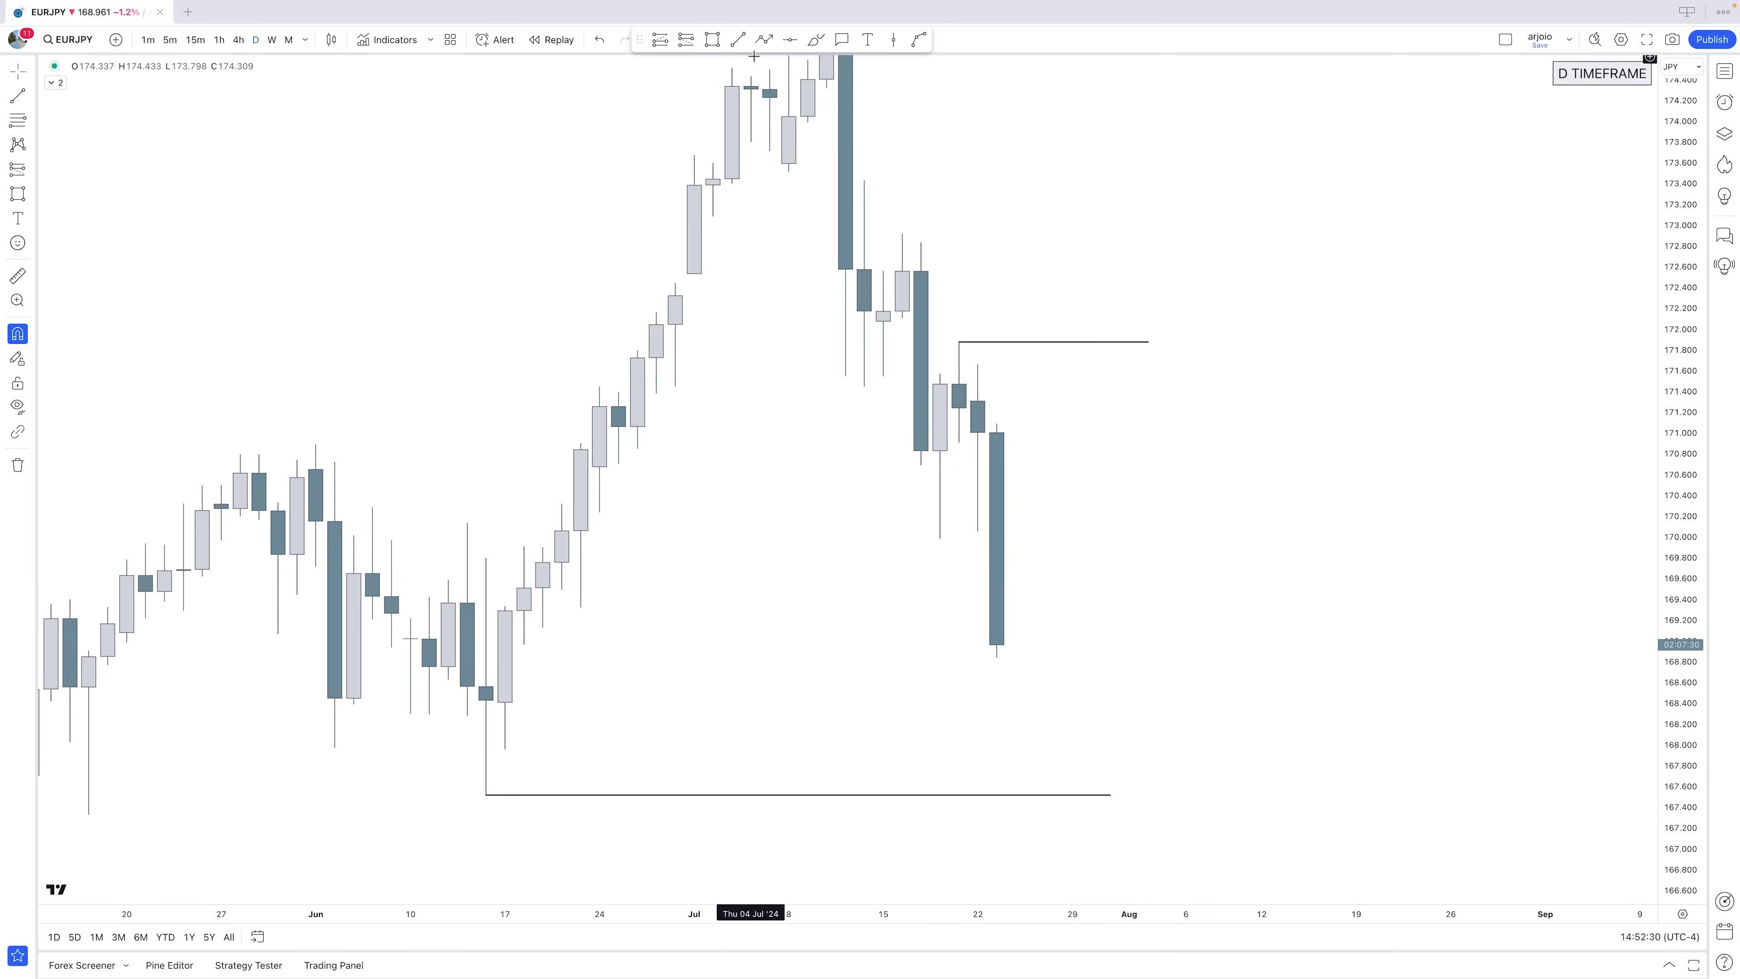
Draw a rectangle from the 22 July low down to about 169.14 at 29 July, and delete it
click(712, 40)
drag(978, 531, 1073, 626)
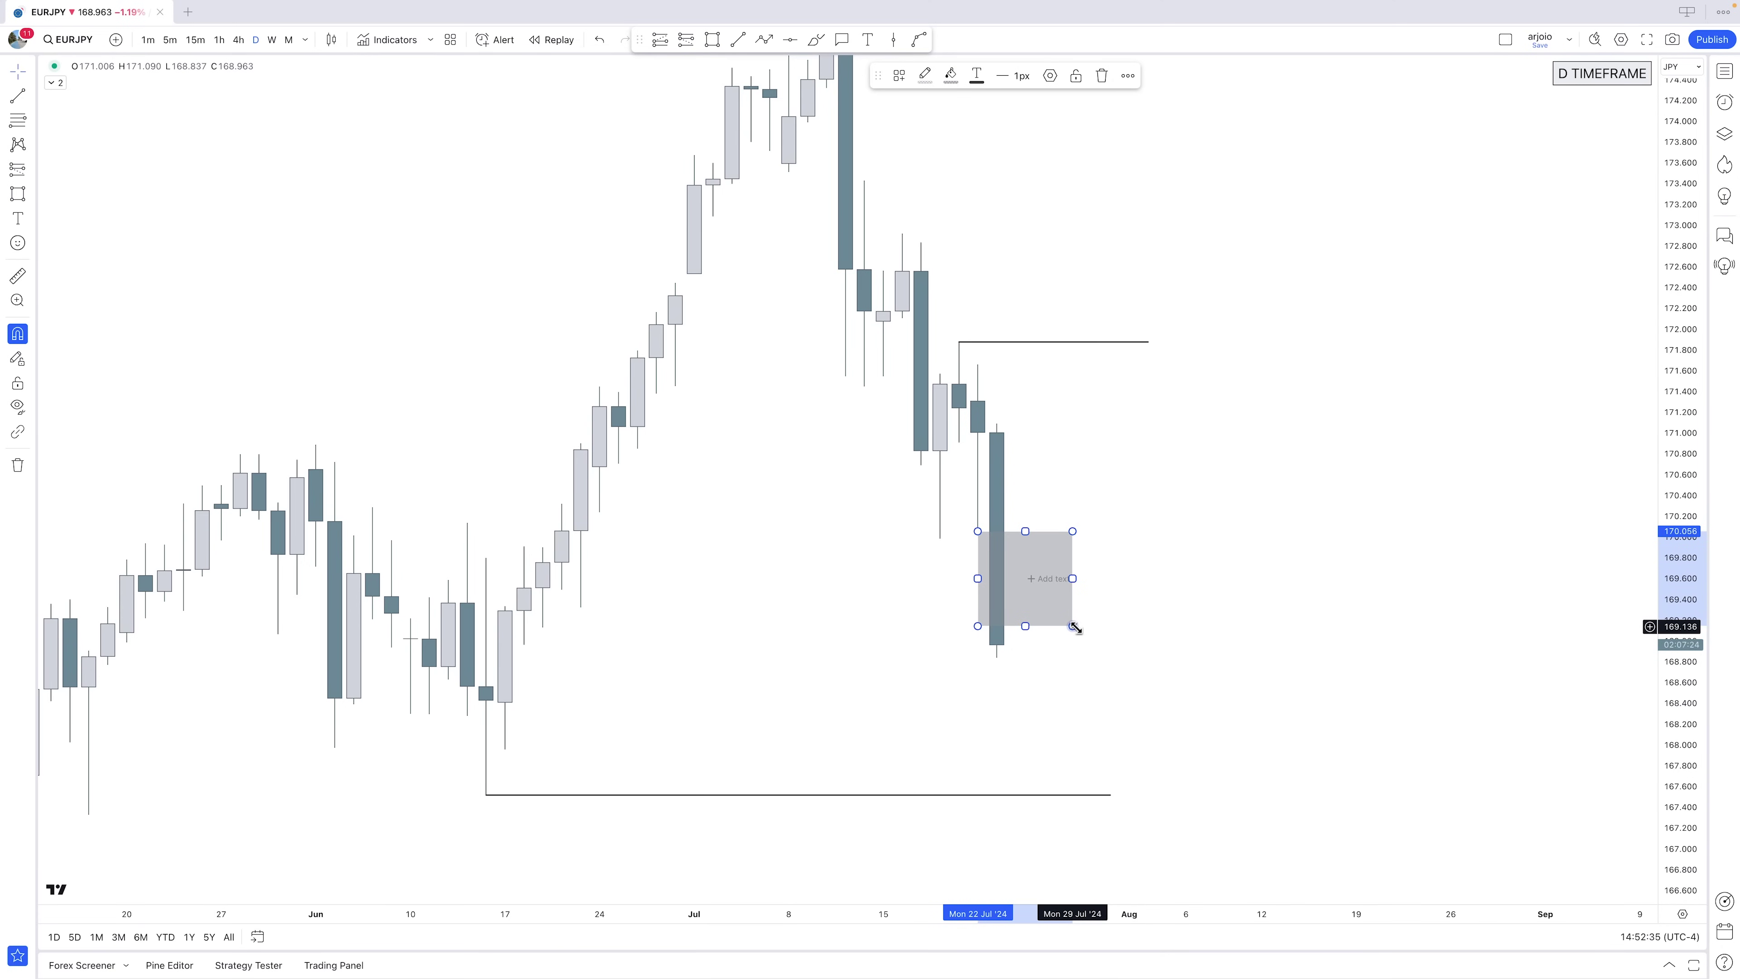
key(BackSpace)
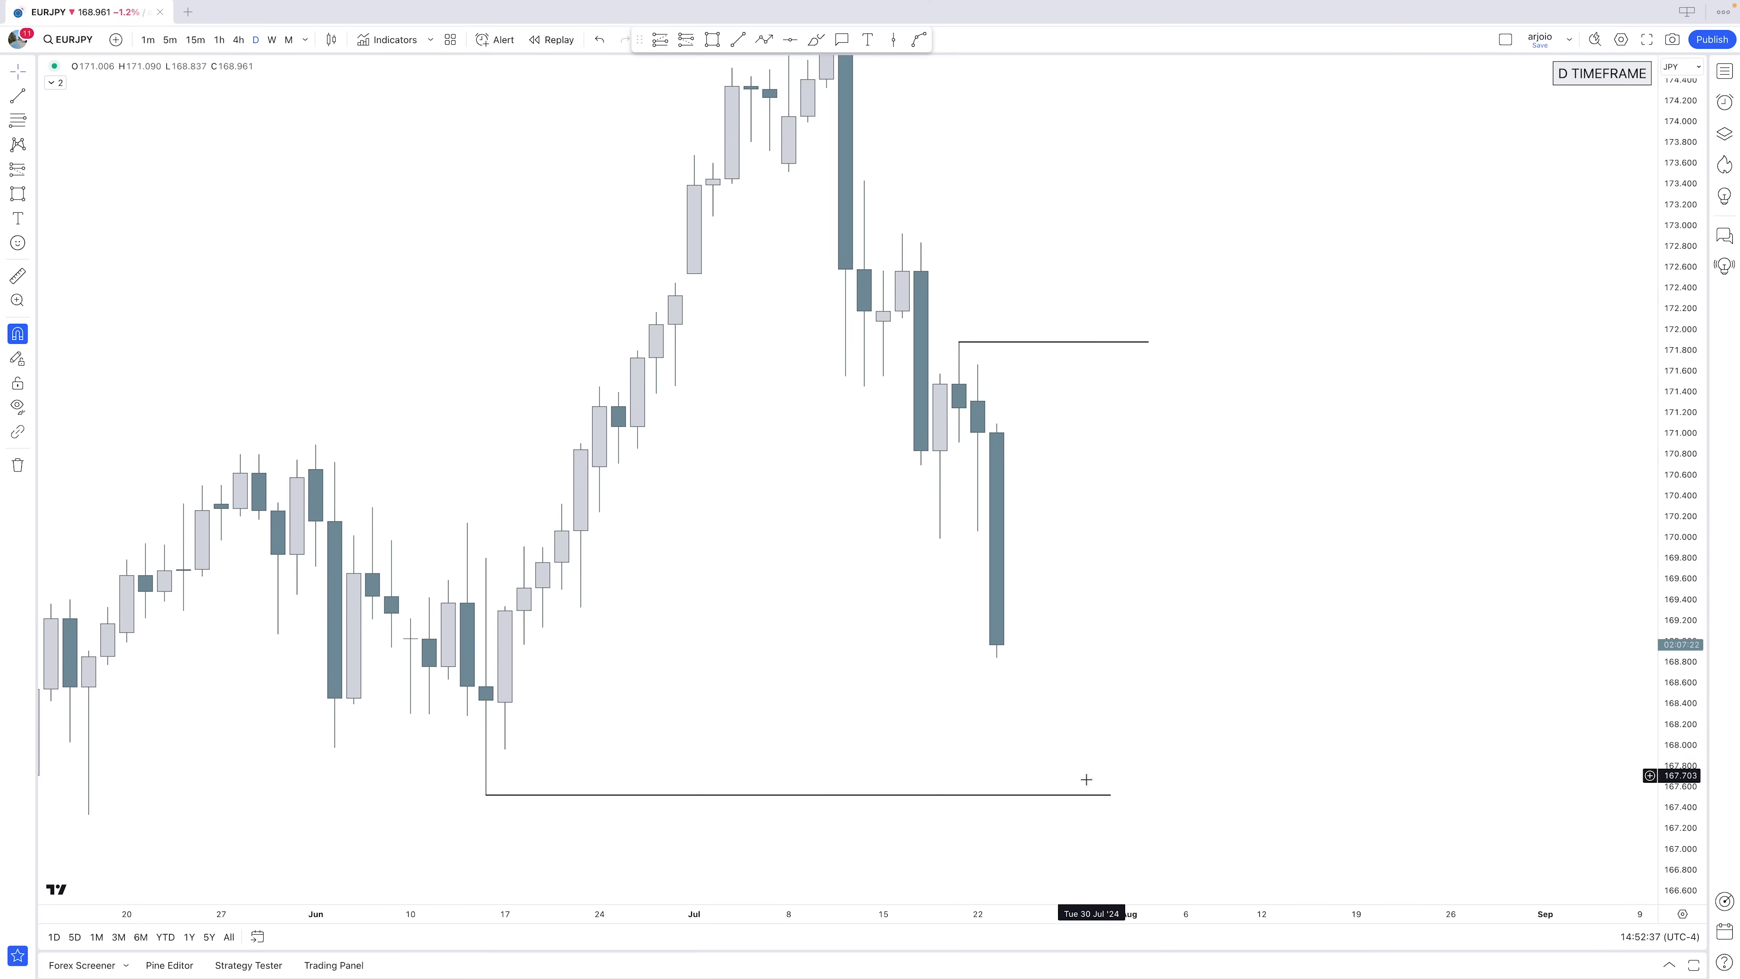
Shorten the mid-June low's line to end at 30 July and the 19 July high's line to end at about 31 July
scroll(1096, 744, down, 3)
mouse_move(1096, 731)
mouse_down()
mouse_move(1259, 727)
mouse_move(1076, 731)
mouse_up()
scroll(1189, 524, up, 3)
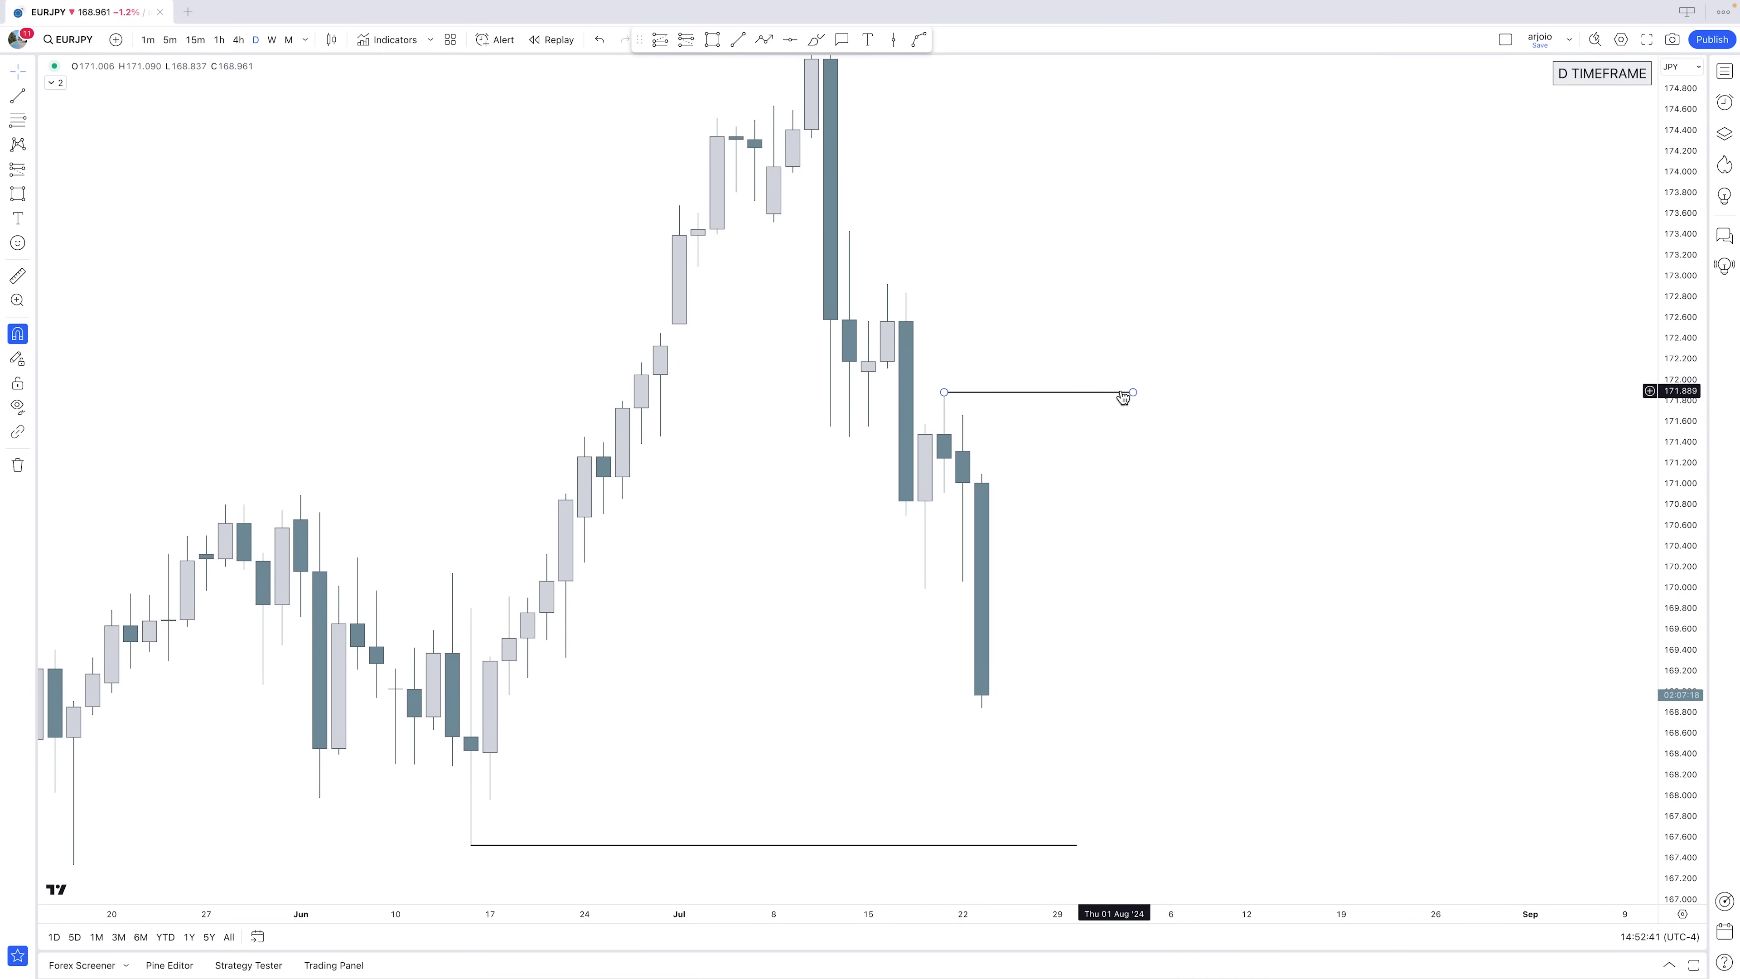
drag(1134, 396, 1099, 399)
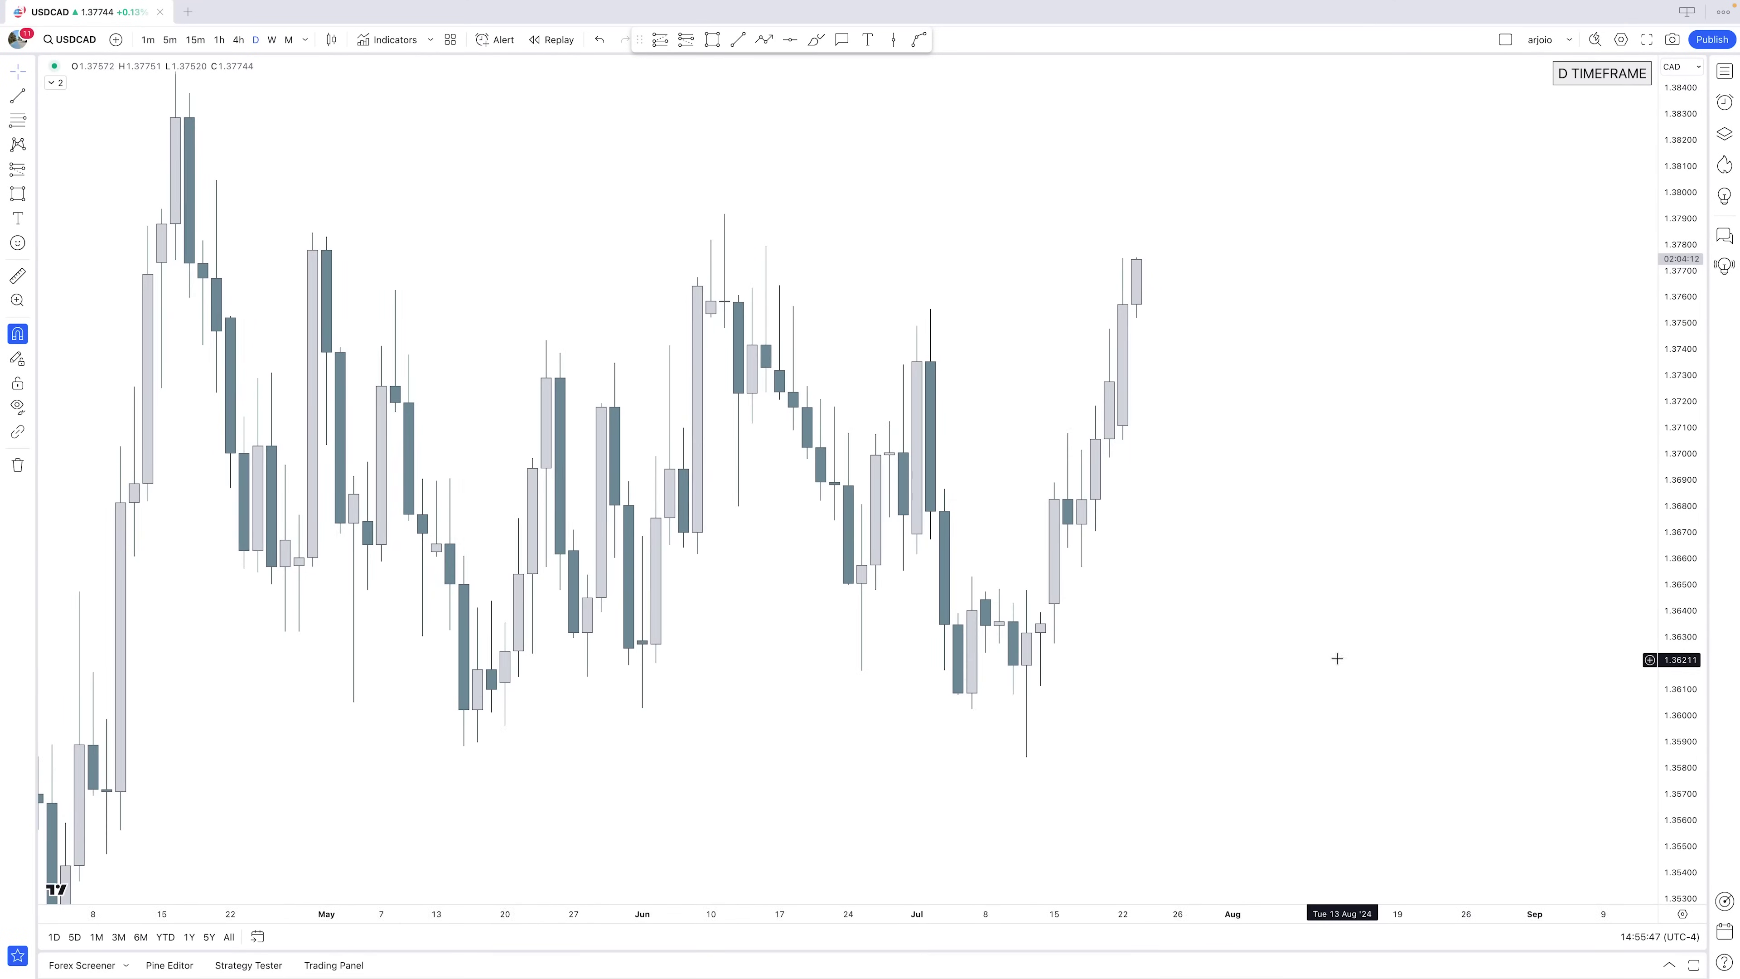
Draw a rectangle on the USDCAD daily chart over the gap between the 2 July low and the 4 July high
scroll(1338, 659, up, 1)
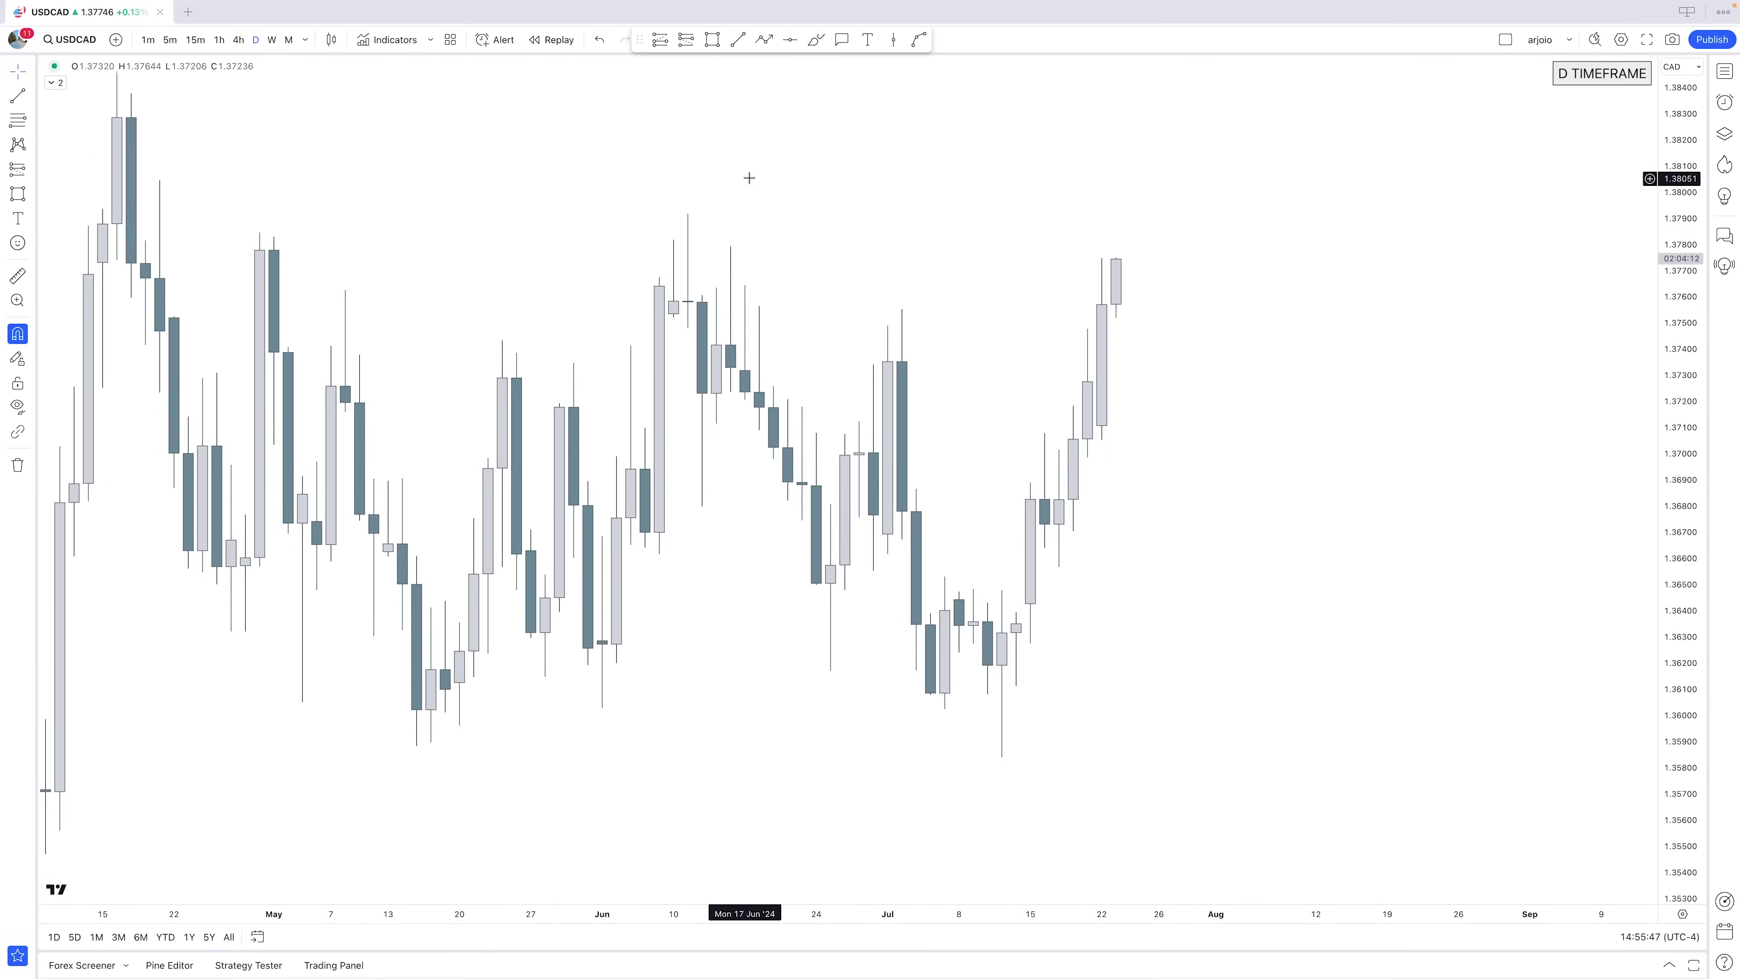
click(709, 41)
click(902, 541)
click(931, 612)
drag(1514, 734, 1619, 656)
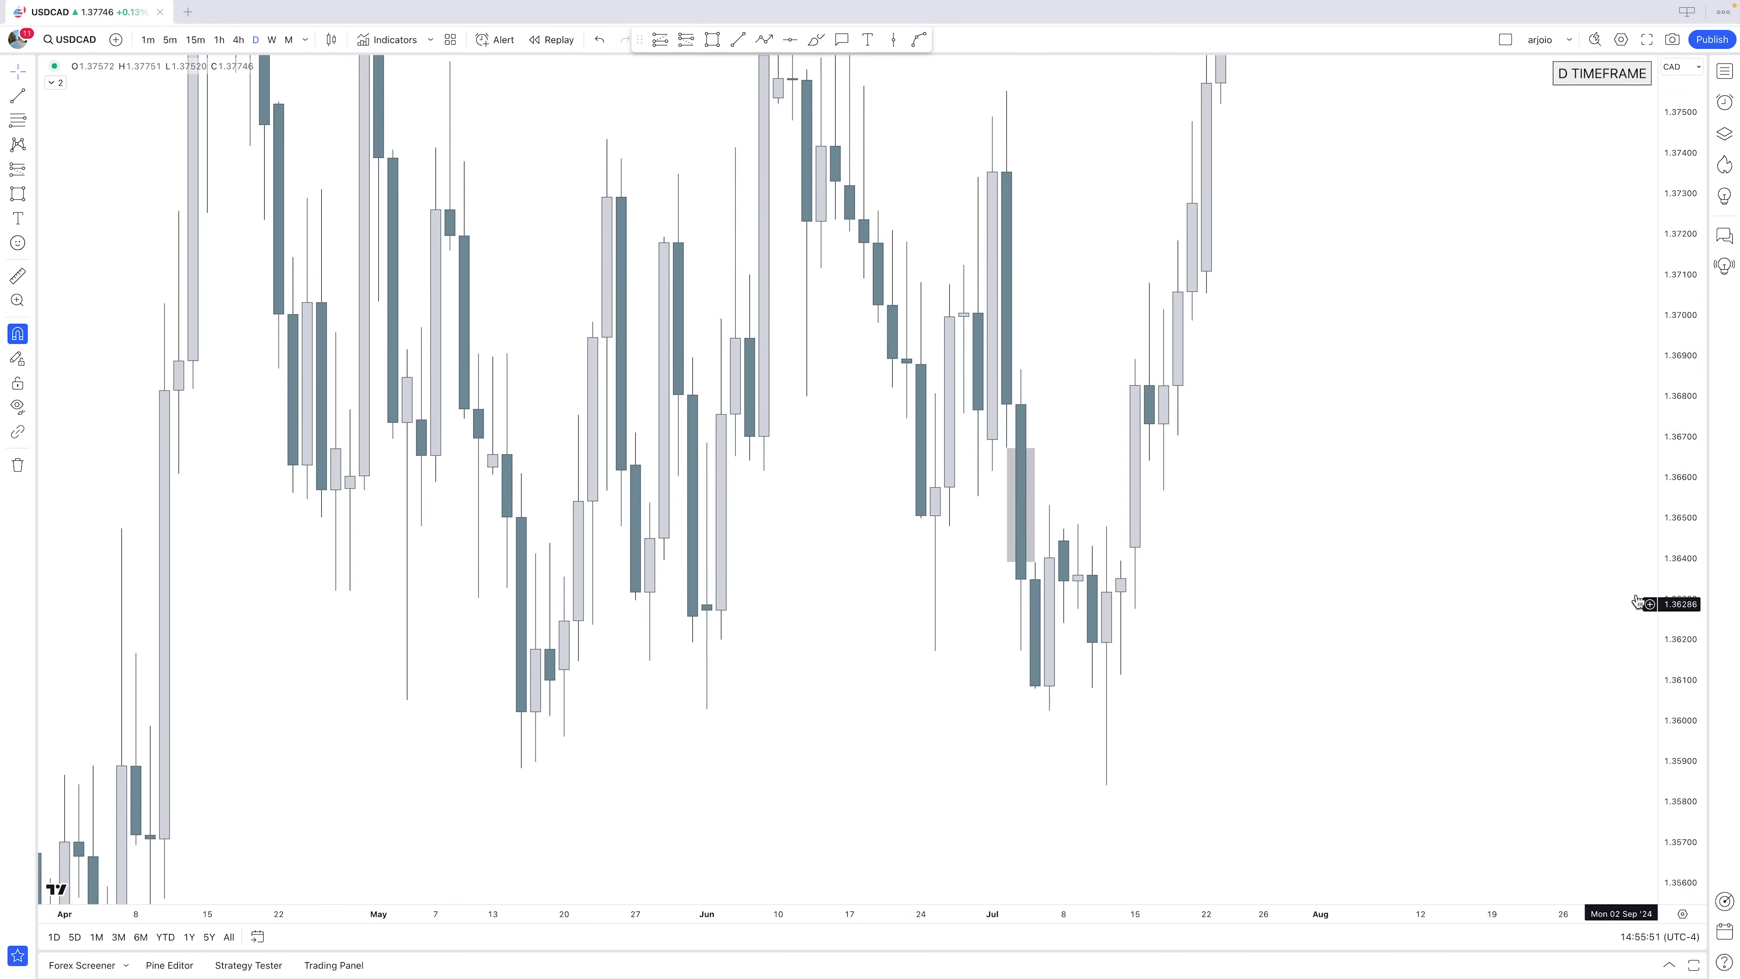
Extend the early July gap rectangle to 5 July and bring its edge back to 4 July
scroll(1289, 599, up, 2)
drag(809, 509, 827, 509)
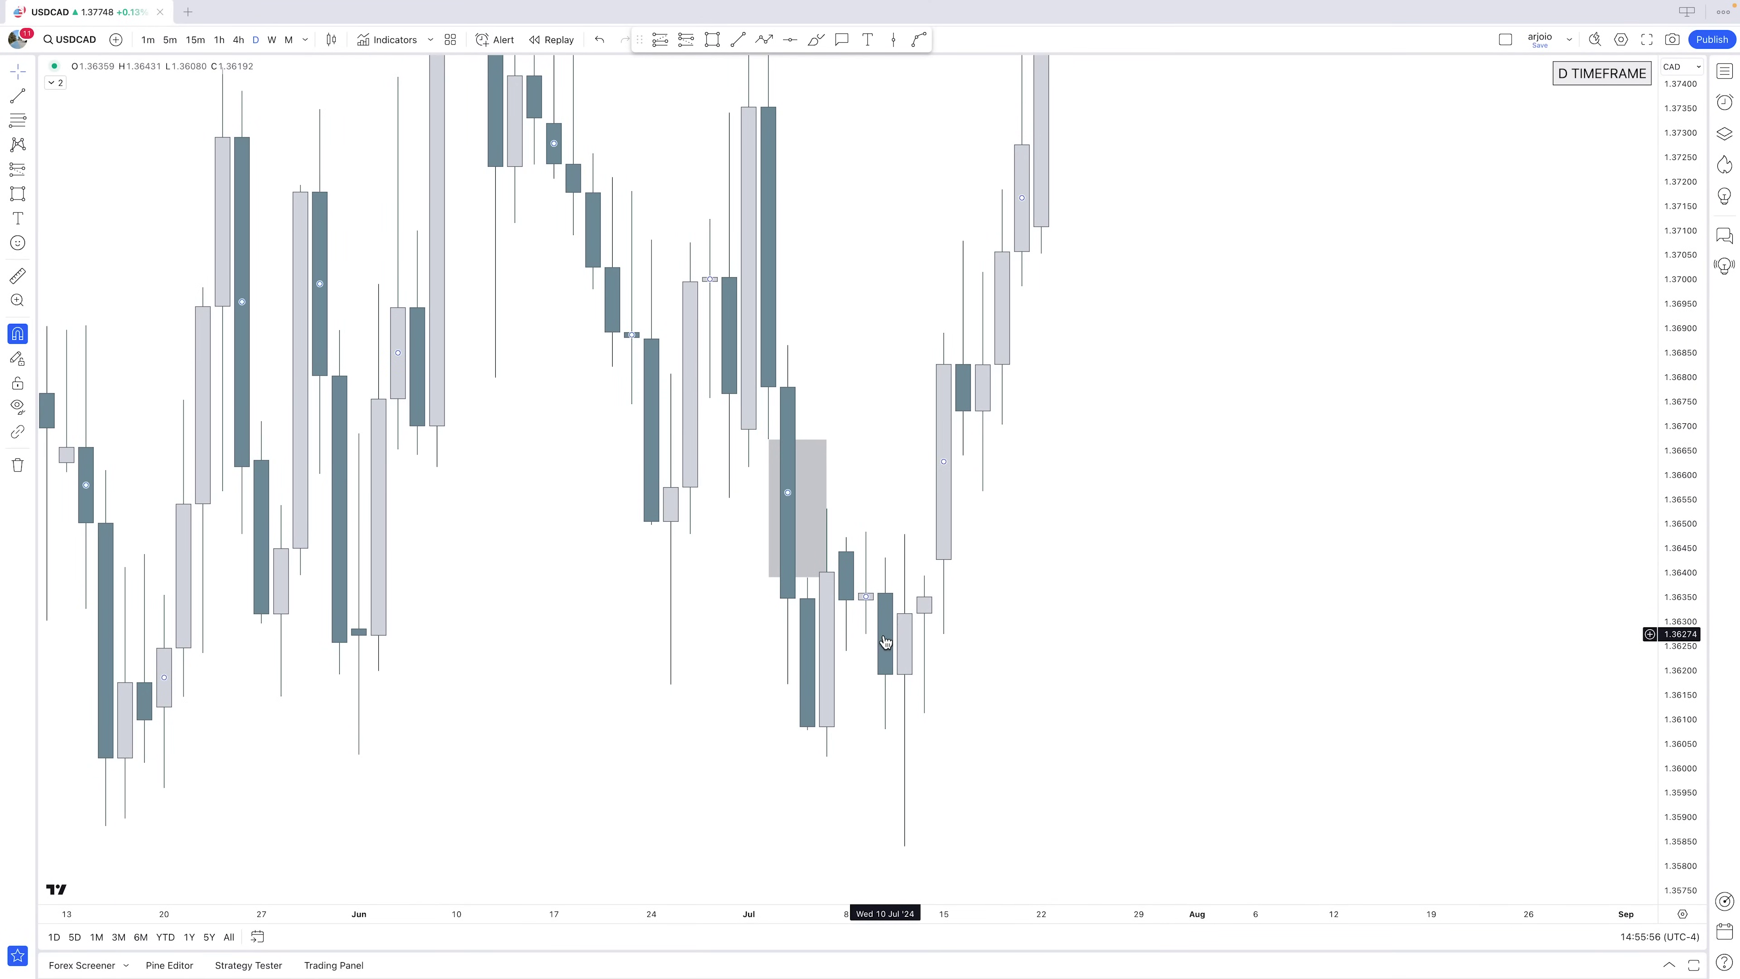
drag(873, 627, 918, 534)
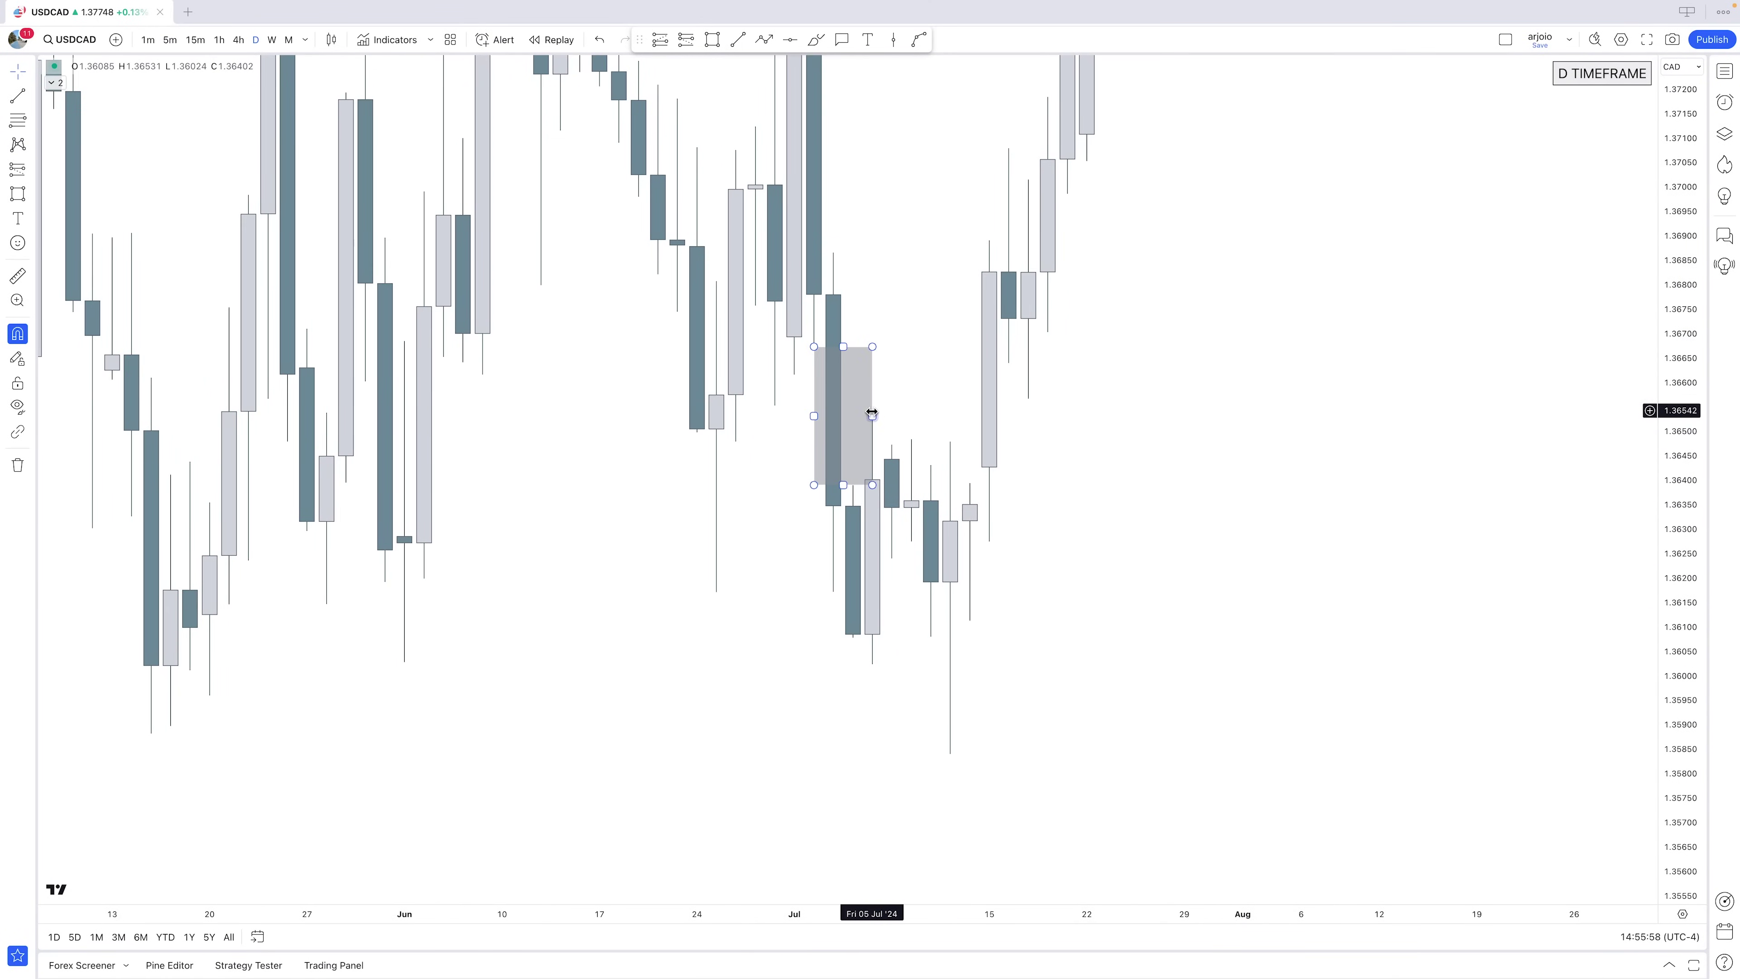
drag(873, 413, 853, 415)
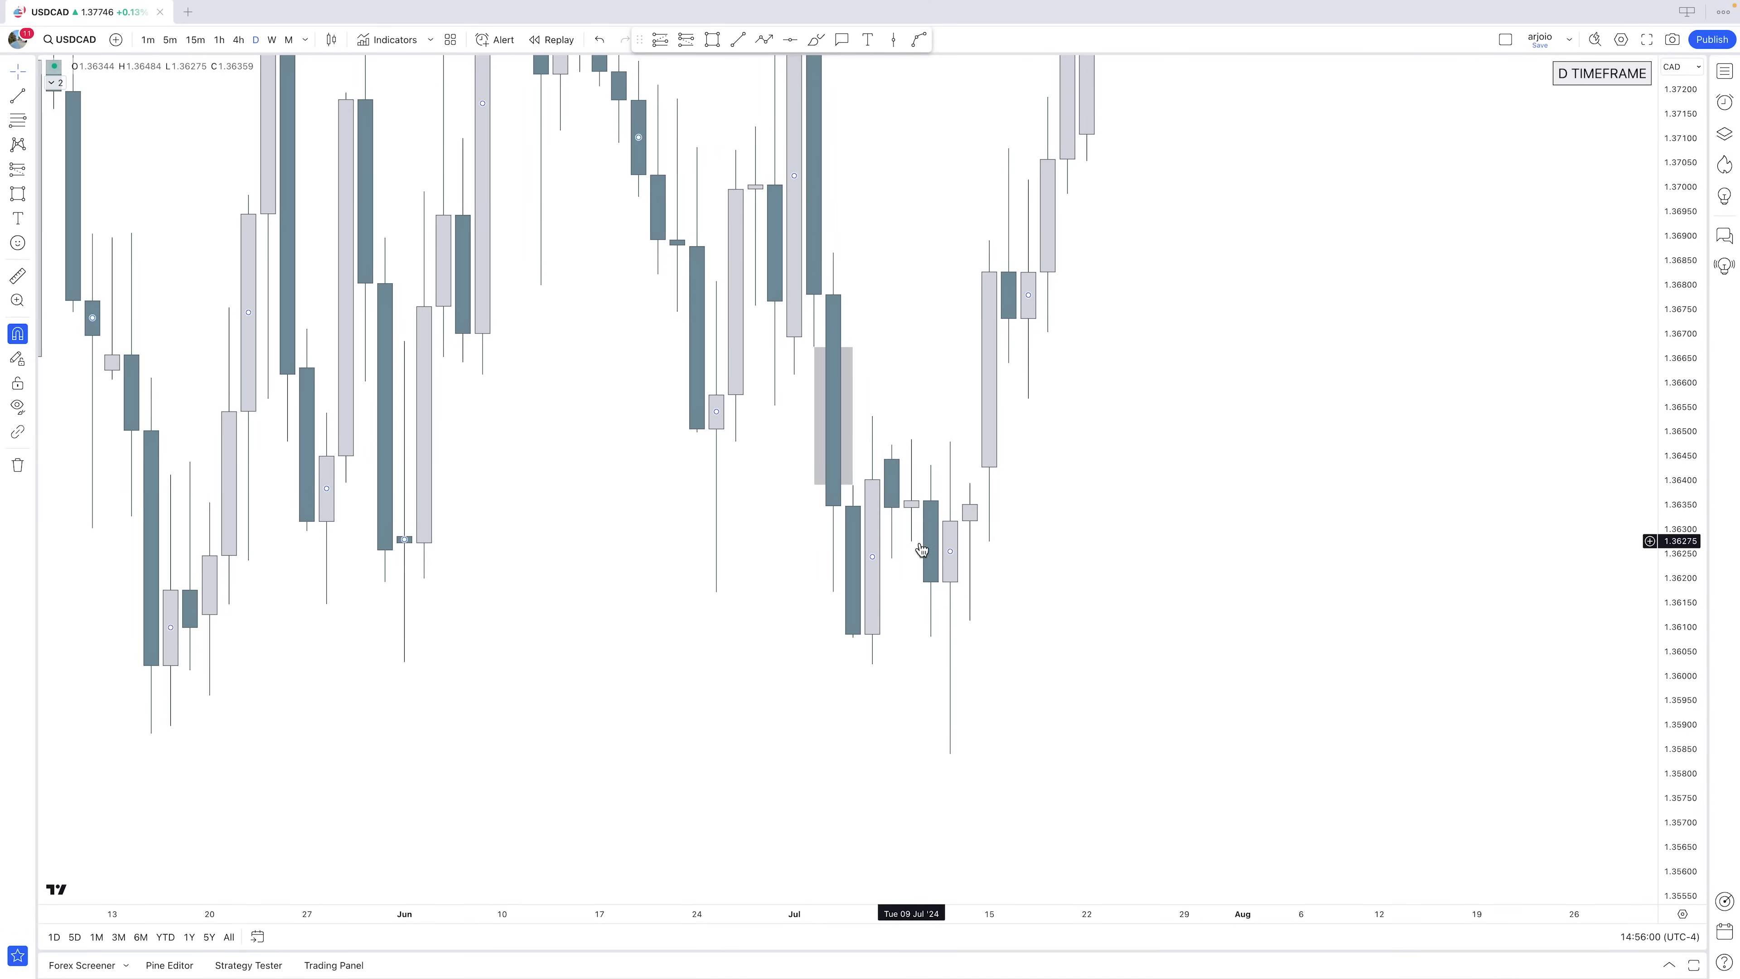
Draw a rectangle over the gap between the 12 July high, about 1.3640, and the 16 July low, about 1.3664
mouse_move(1009, 535)
mouse_down()
mouse_move(965, 574)
mouse_move(965, 403)
mouse_up()
click(1000, 466)
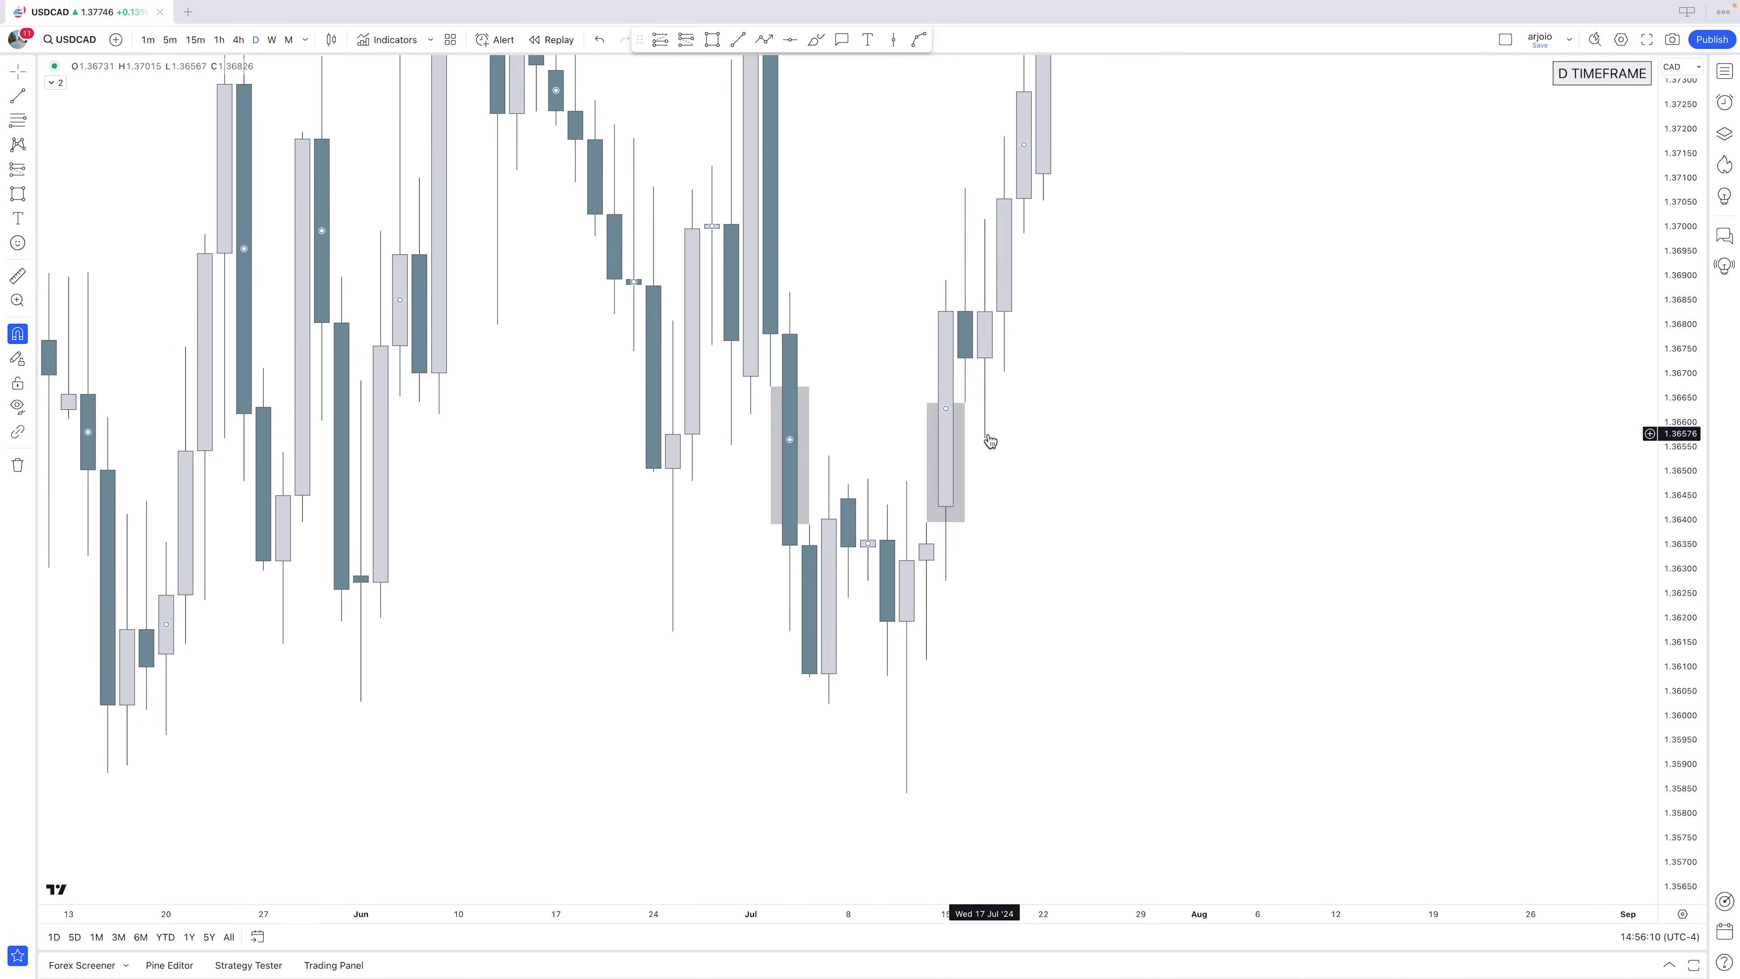
drag(995, 400, 936, 645)
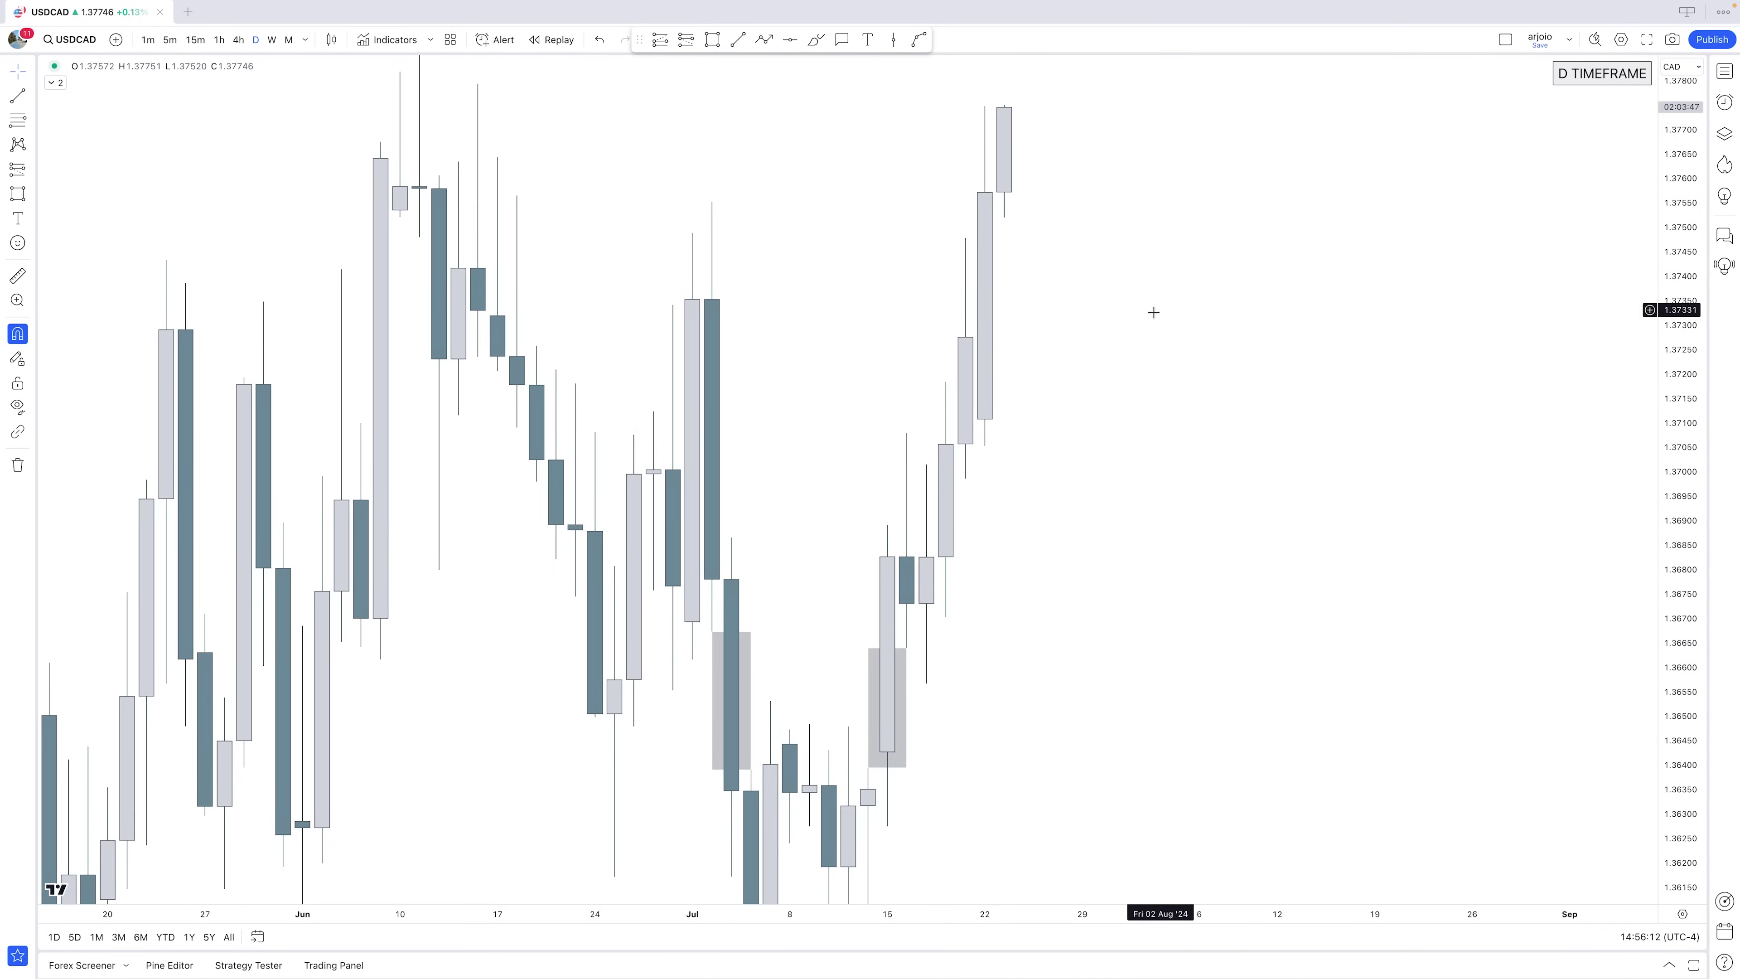
Draw a rectangle over the small gap between the 19 July high, about 1.3748, and the 23 July low, about 1.3752
drag(1154, 311, 1212, 526)
drag(1665, 401, 1665, 662)
drag(1121, 504, 965, 512)
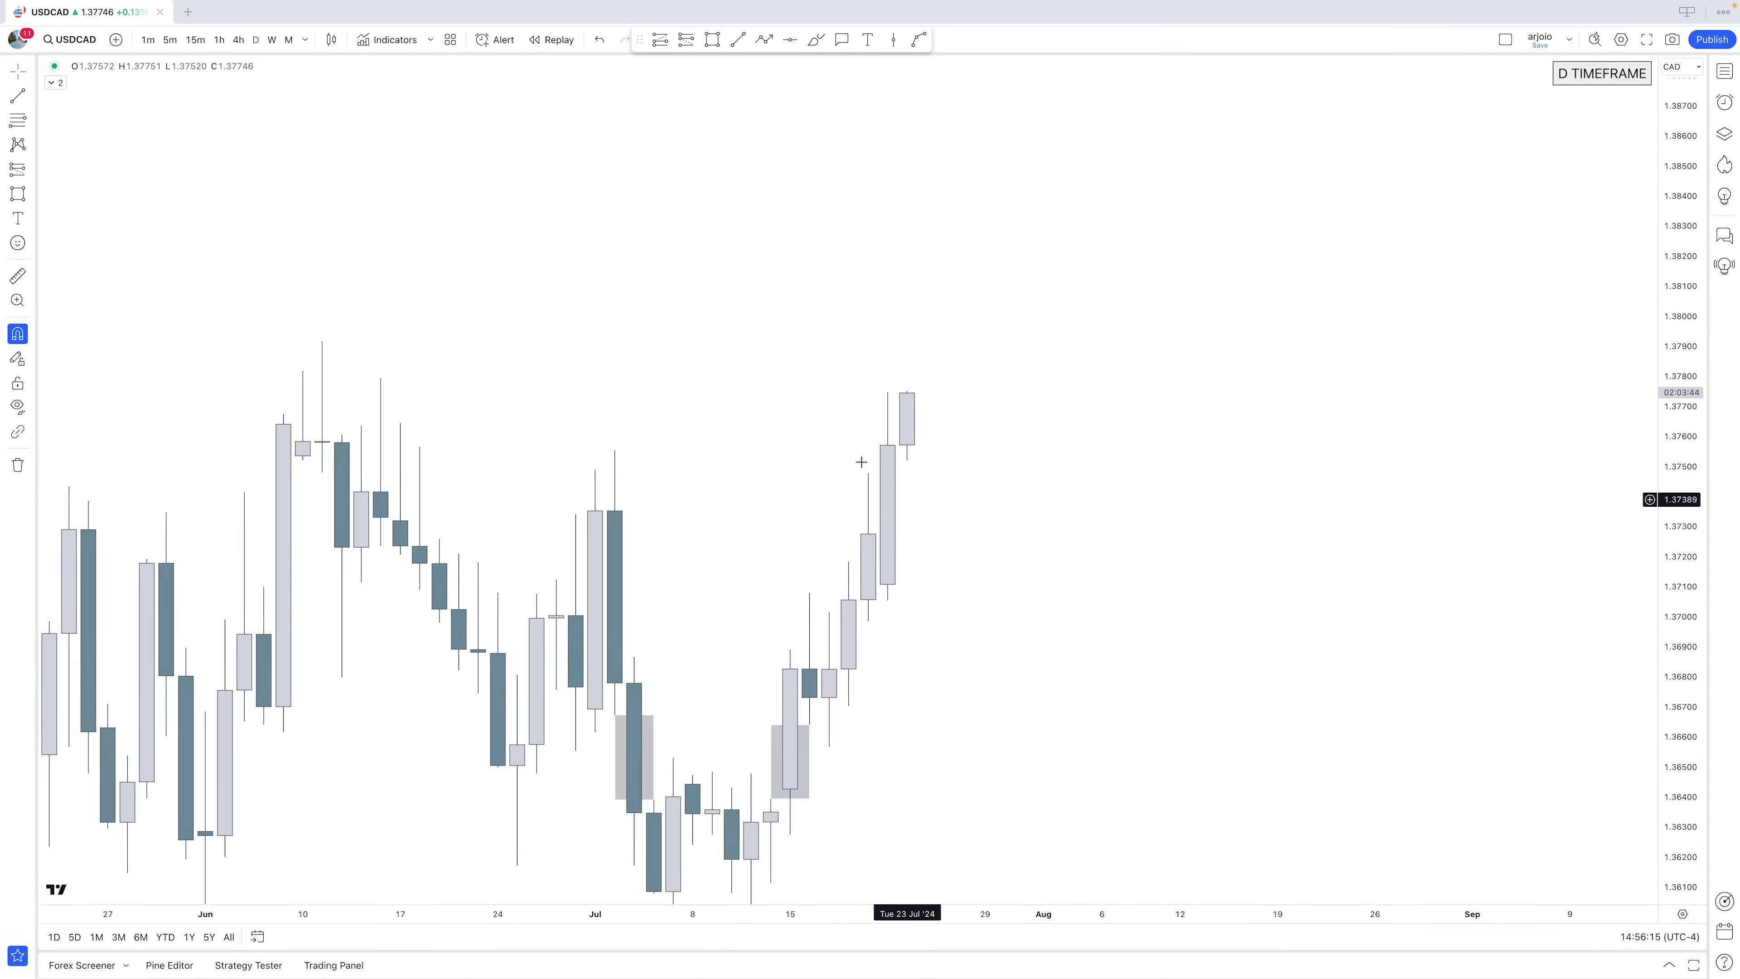
click(870, 478)
click(908, 462)
click(1038, 487)
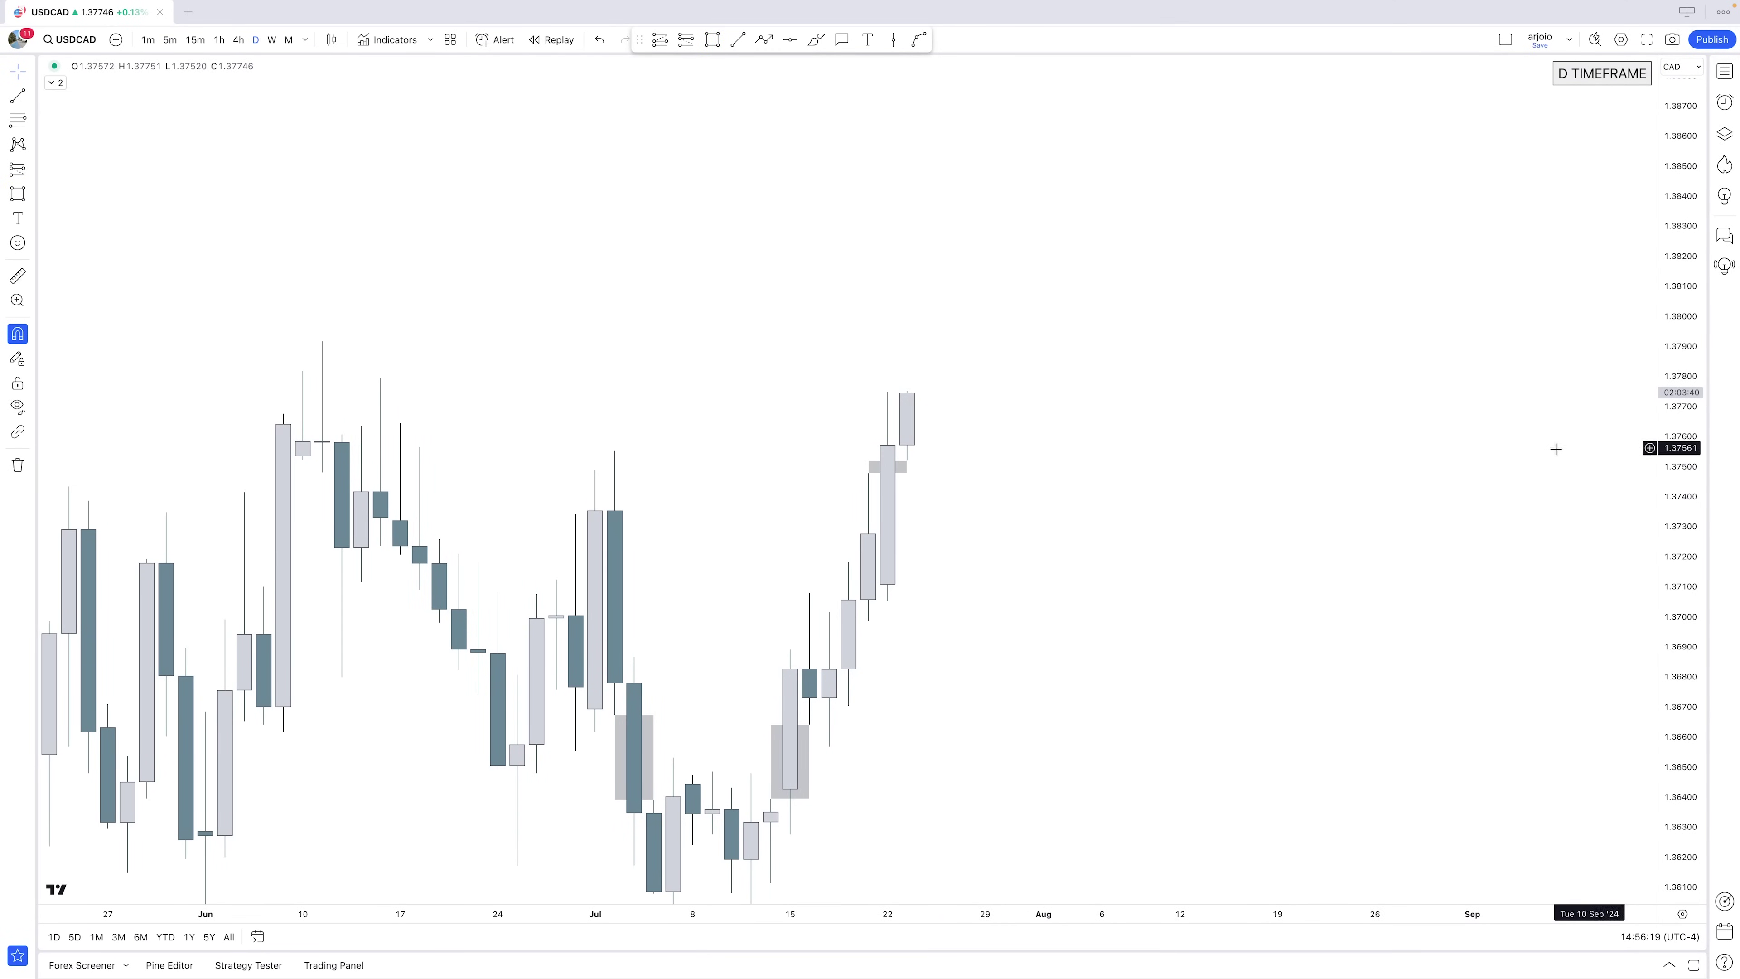
scroll(1323, 457, down, 3)
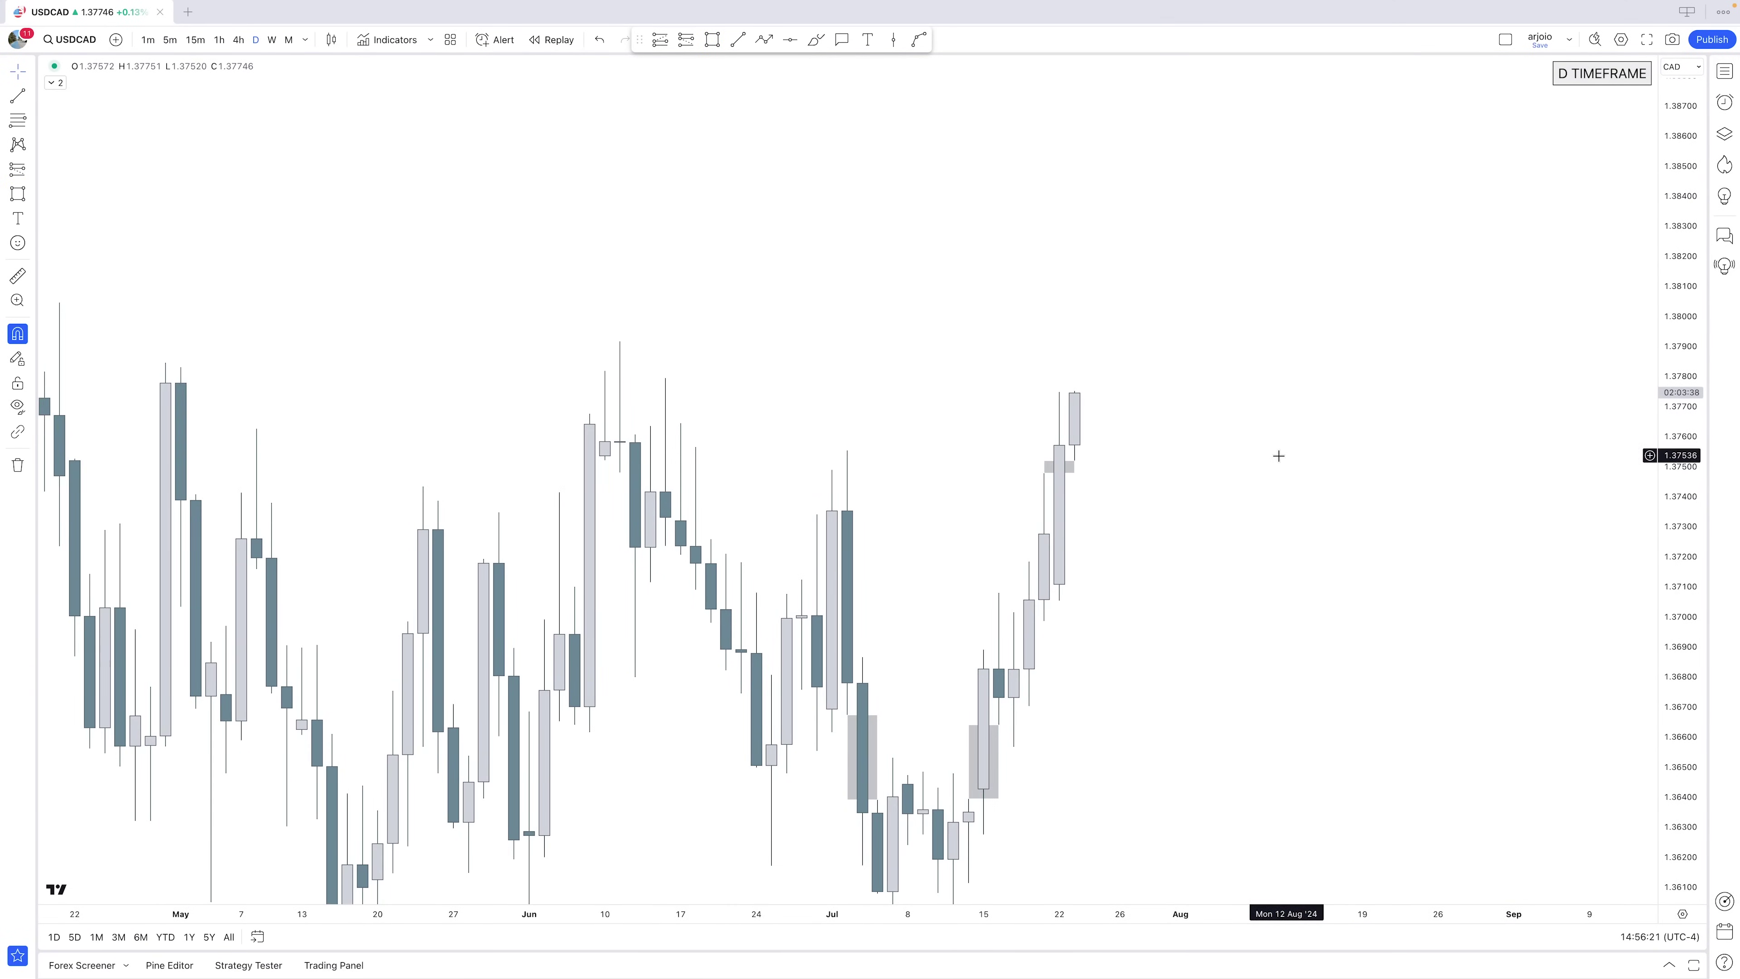
Draw a horizontal trend line from the 11 June high, about 1.3792, across to the latest USDCAD daily candle
scroll(1279, 456, down, 3)
click(738, 41)
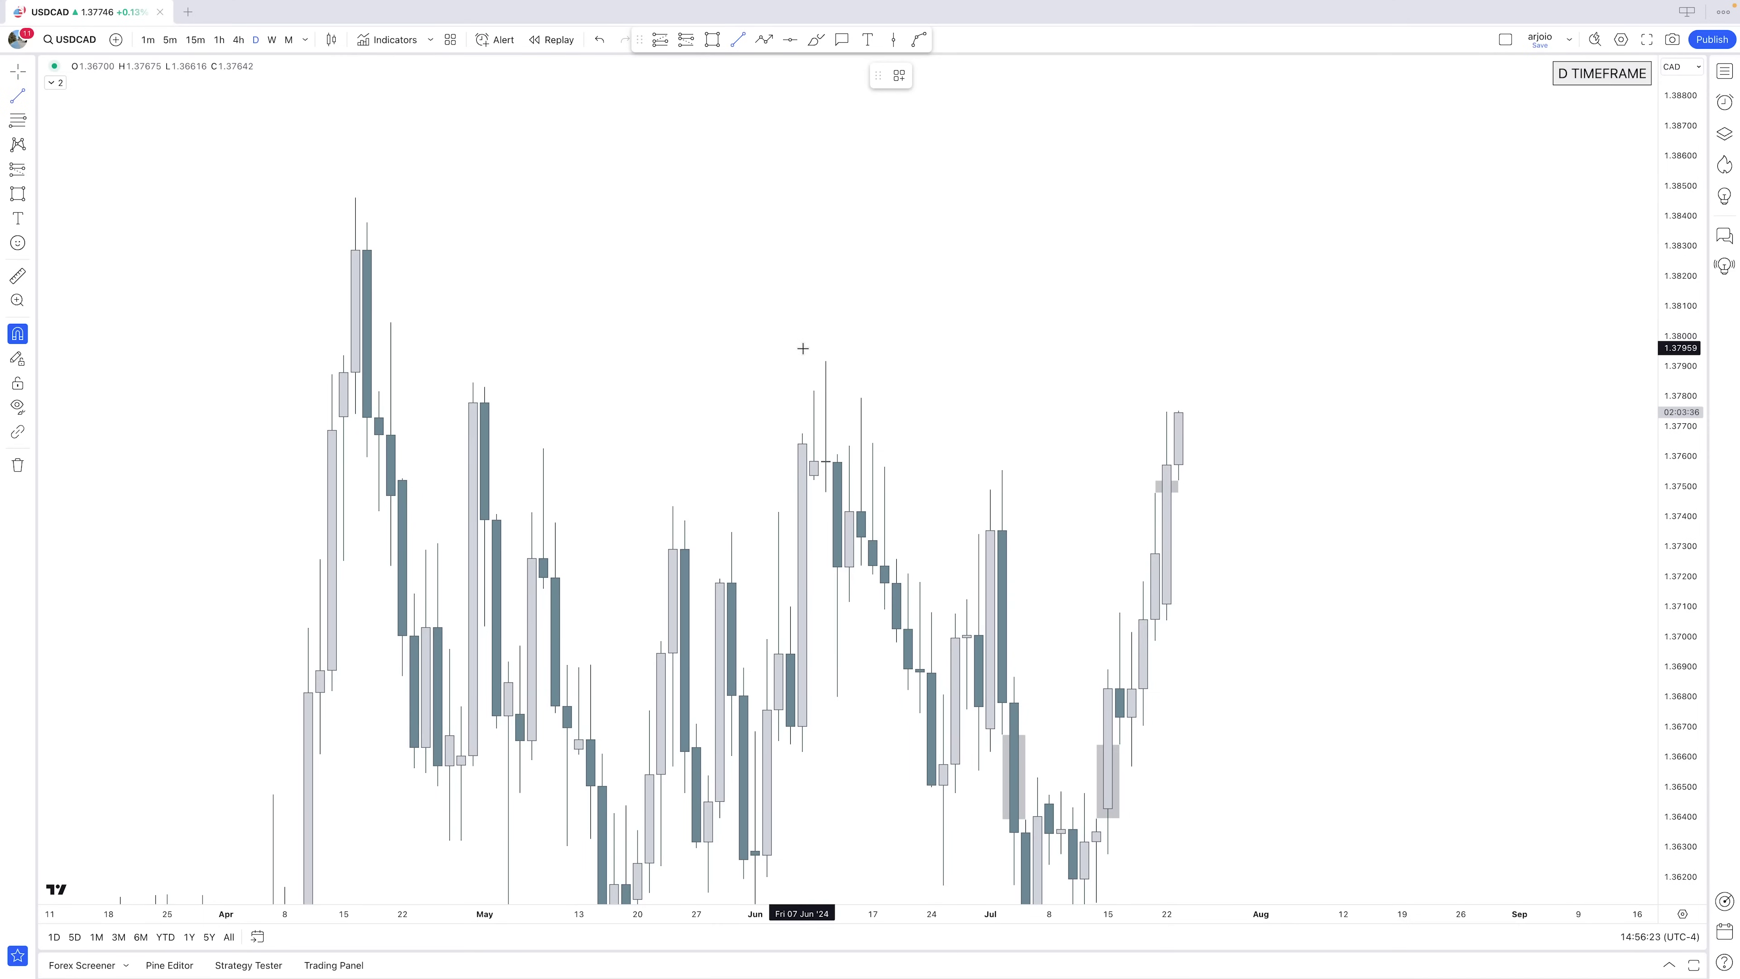
click(824, 360)
click(1188, 361)
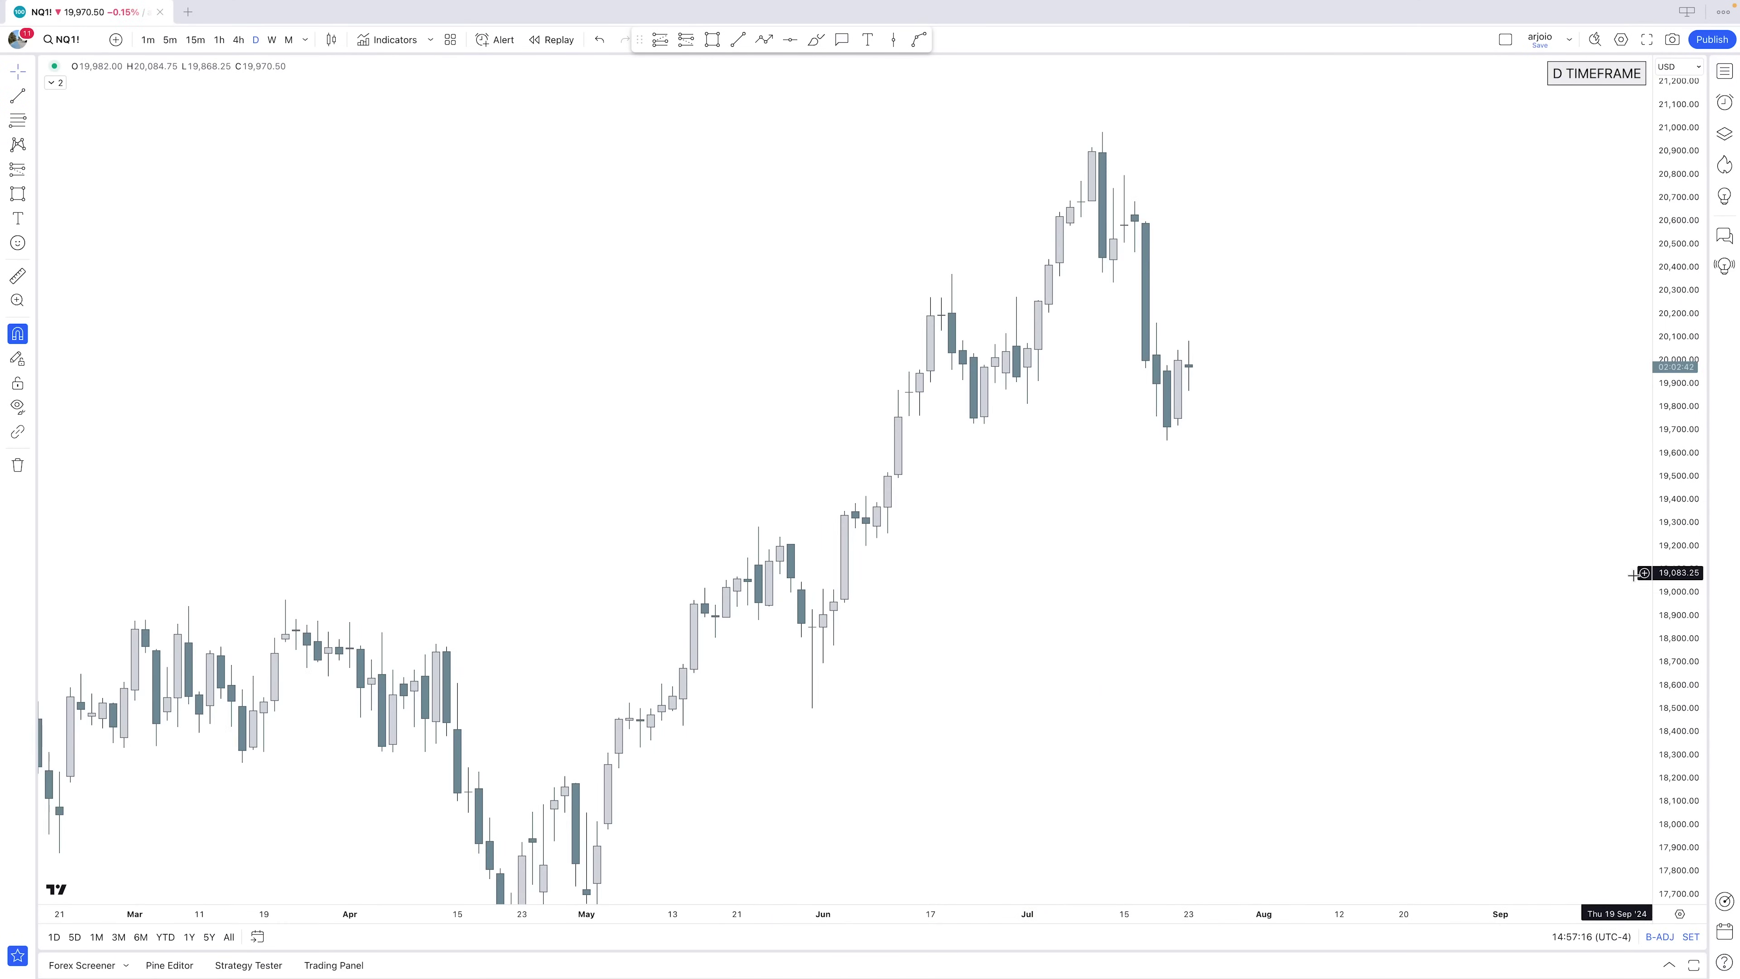
On the NQ1! daily chart, draw a rectangle from the 14 May low, 18,425.50, to the 16 May high, 19,020.75
drag(1670, 724, 1671, 621)
drag(997, 621, 1173, 484)
scroll(1164, 473, up, 1)
click(717, 44)
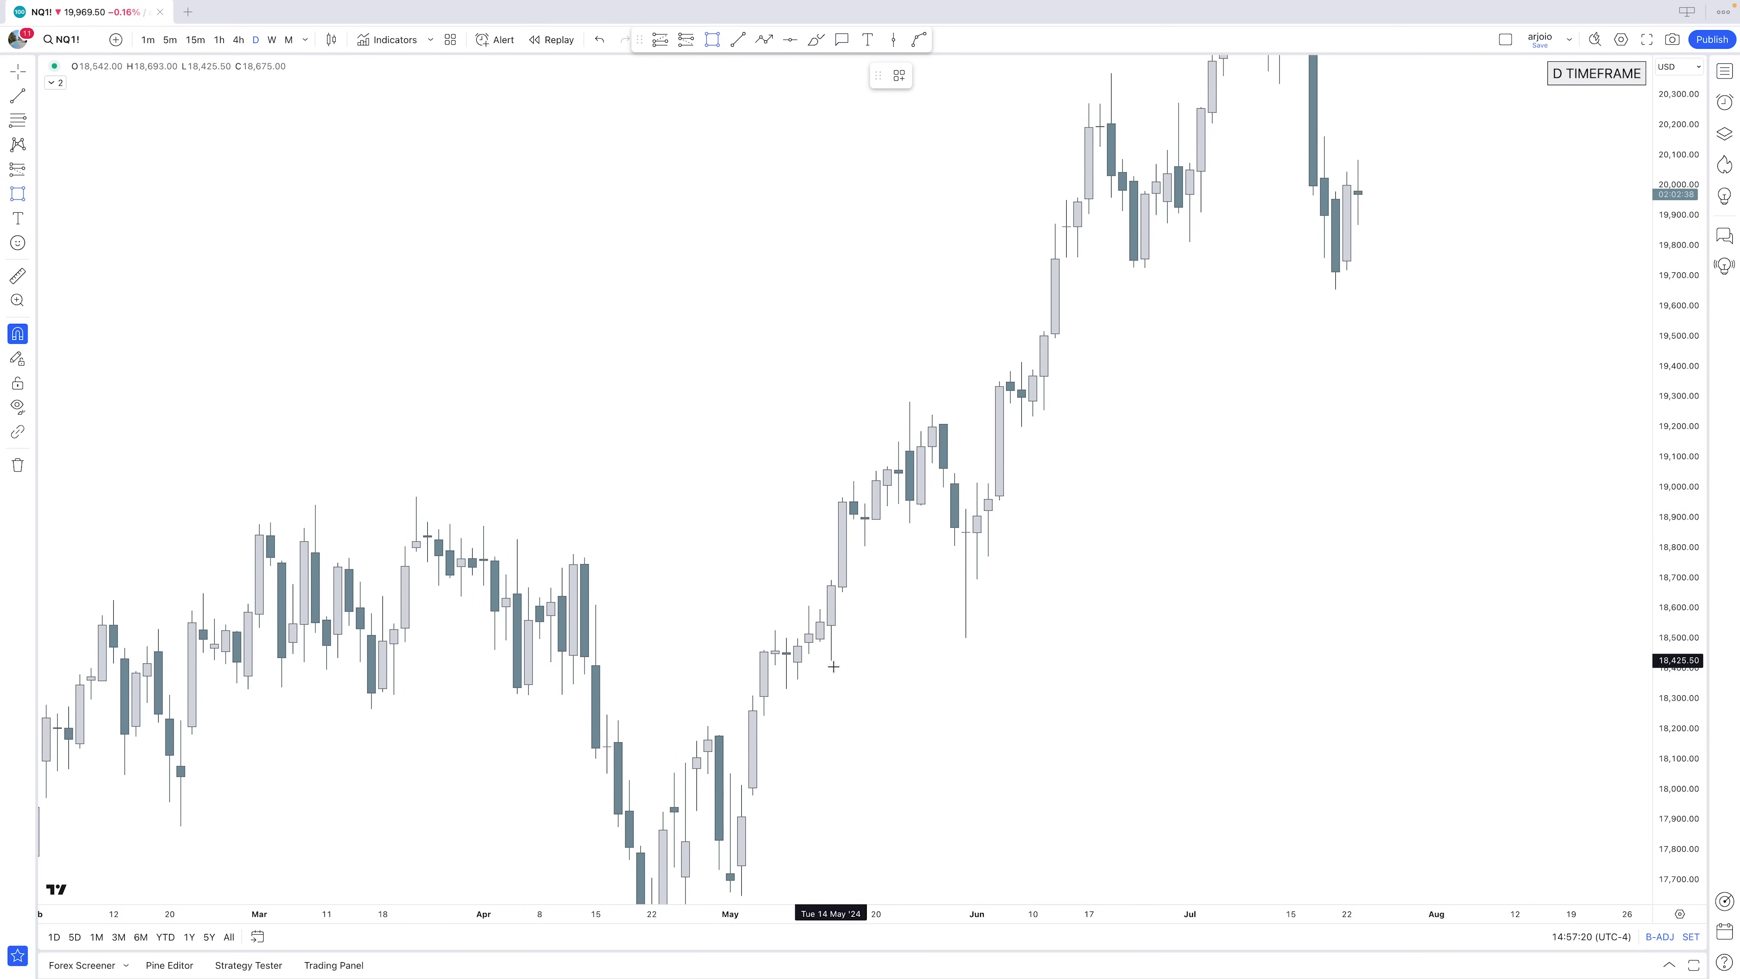
drag(831, 660, 854, 480)
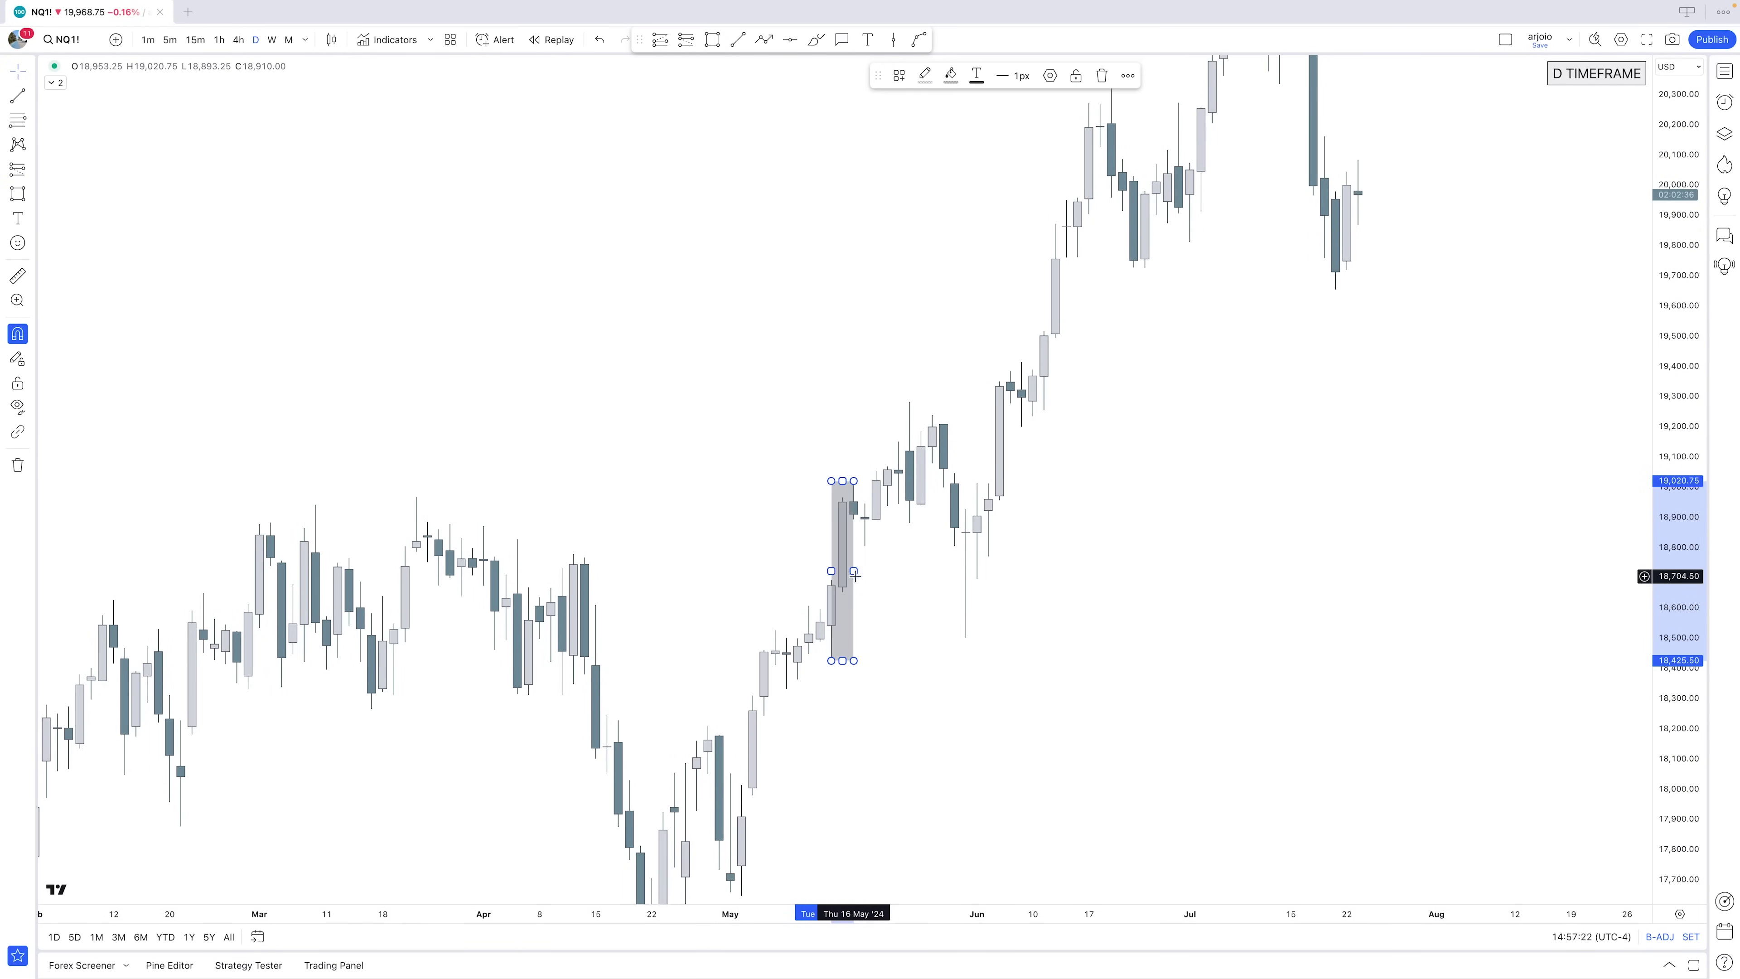
click(1014, 558)
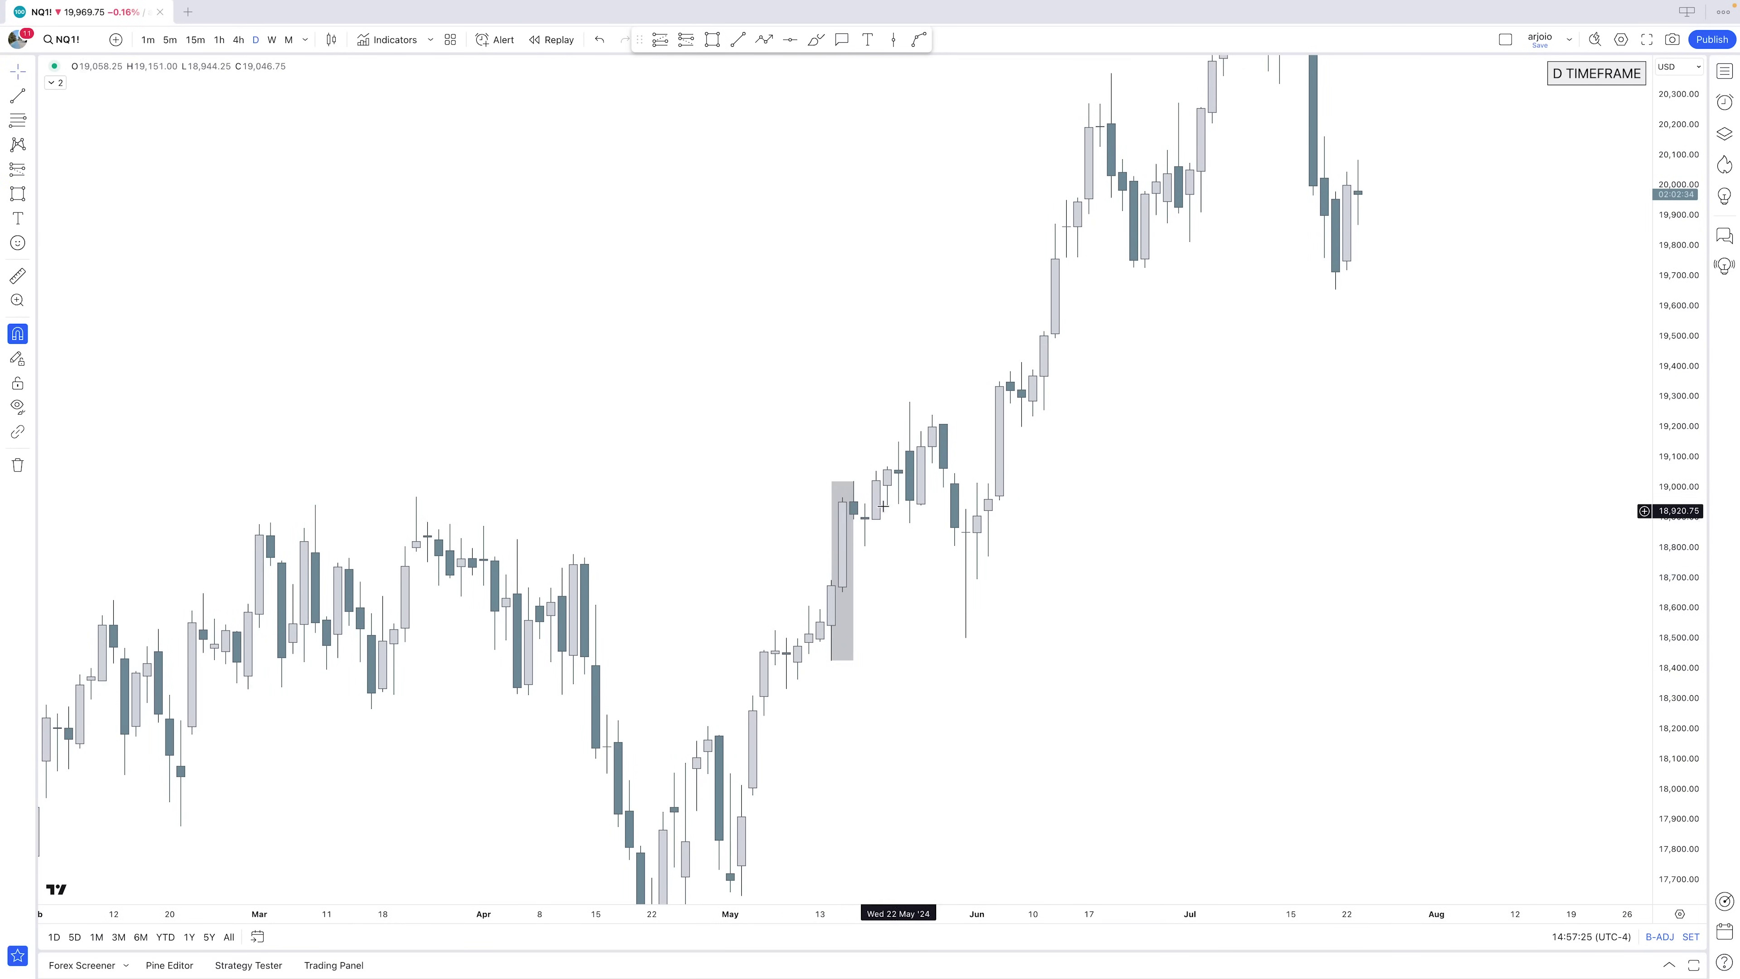
Draw rectangles over the rise from the 31 May low to the 7 June high and from the 7 June low to the 20 June high
drag(972, 615, 1022, 363)
click(1028, 503)
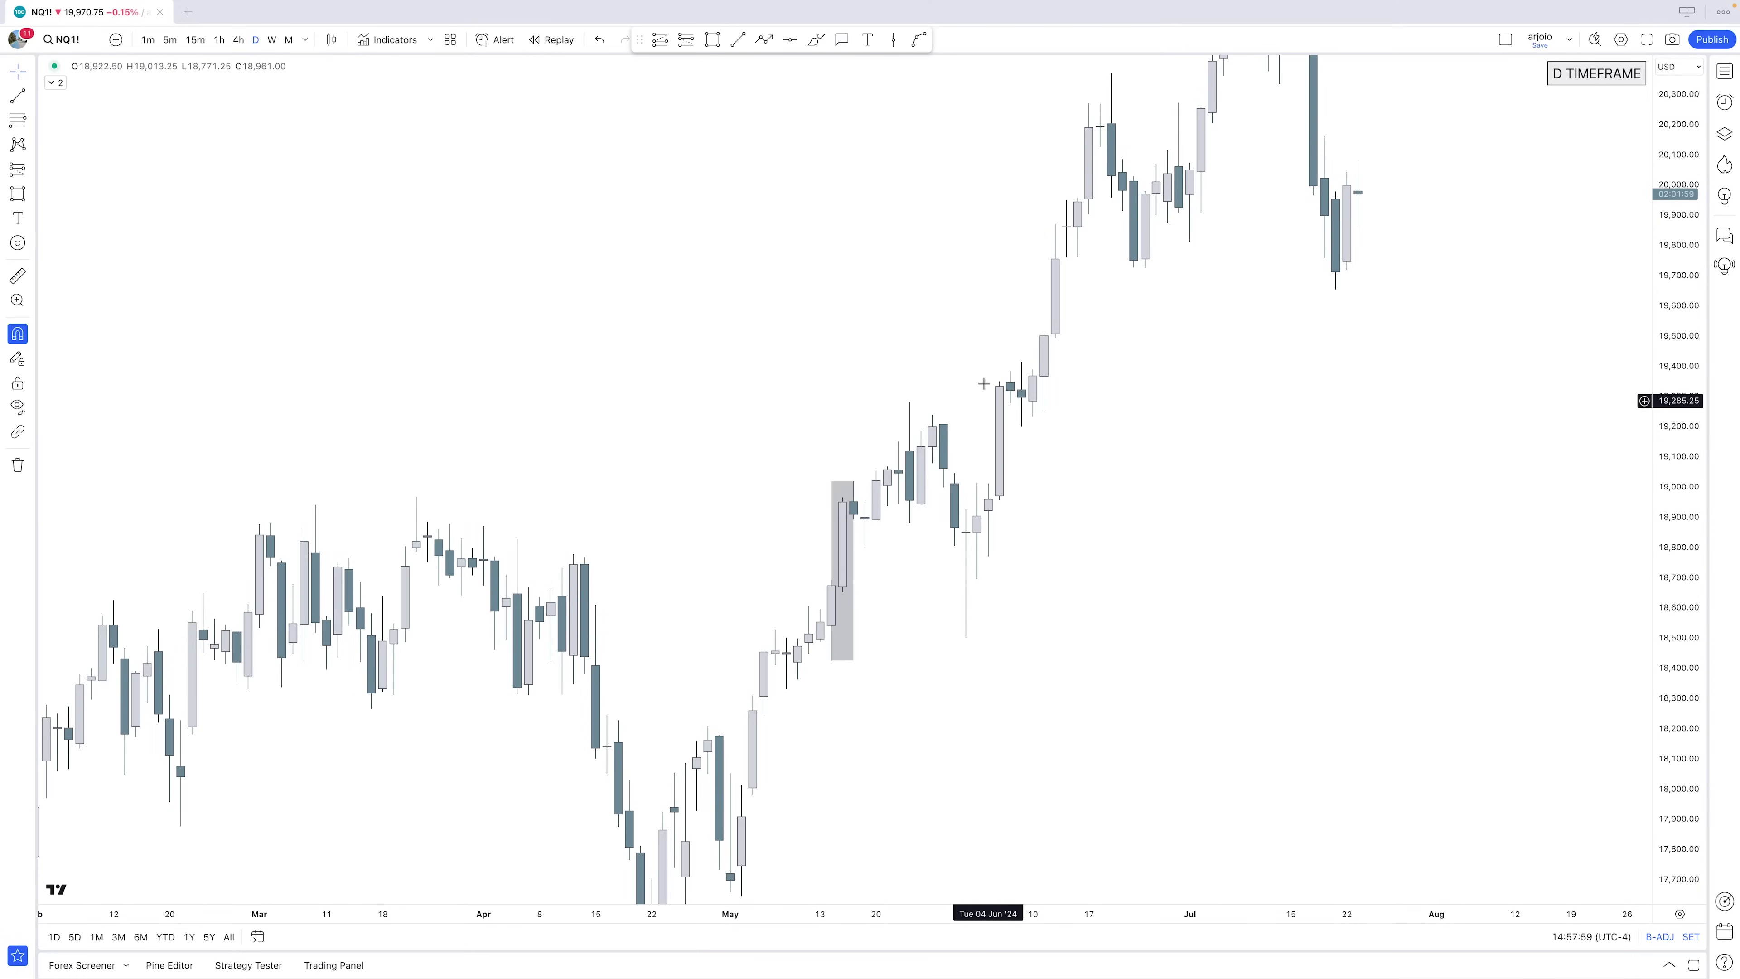
drag(983, 384, 797, 382)
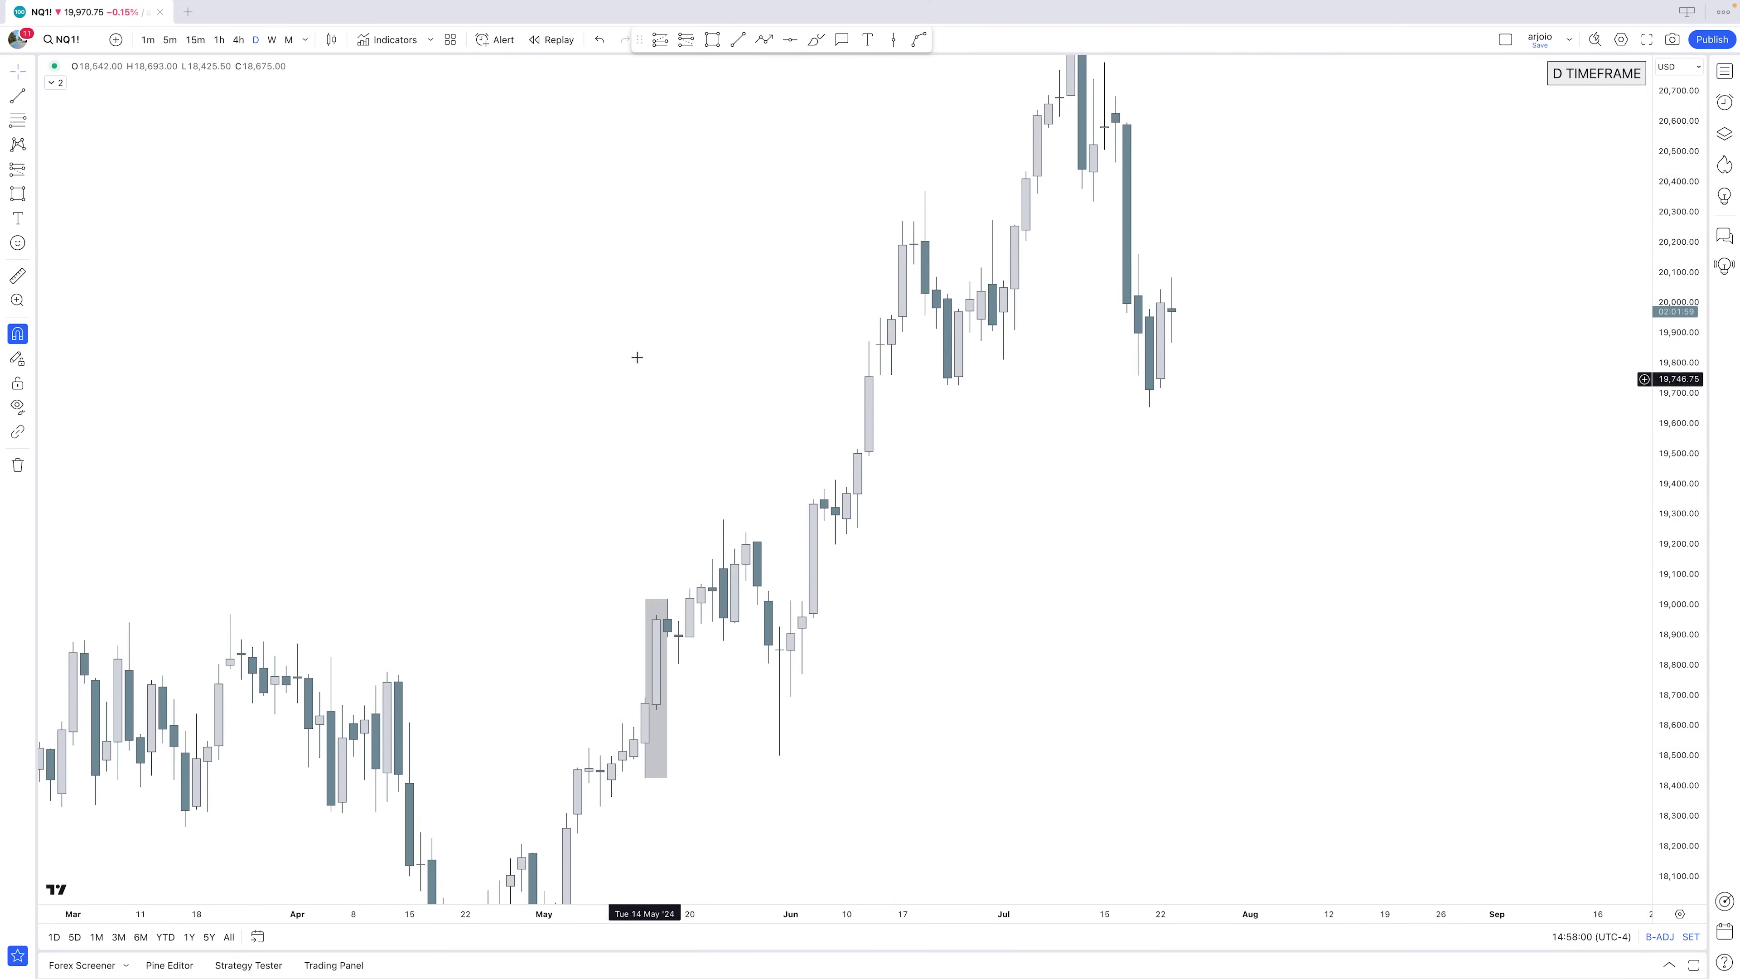
drag(780, 754, 835, 480)
click(712, 40)
drag(835, 543, 925, 191)
Draw a rectangle over the rise from the 1 July low, 19,811.75, to the 11 July high, 20,983.75
drag(1079, 297, 969, 502)
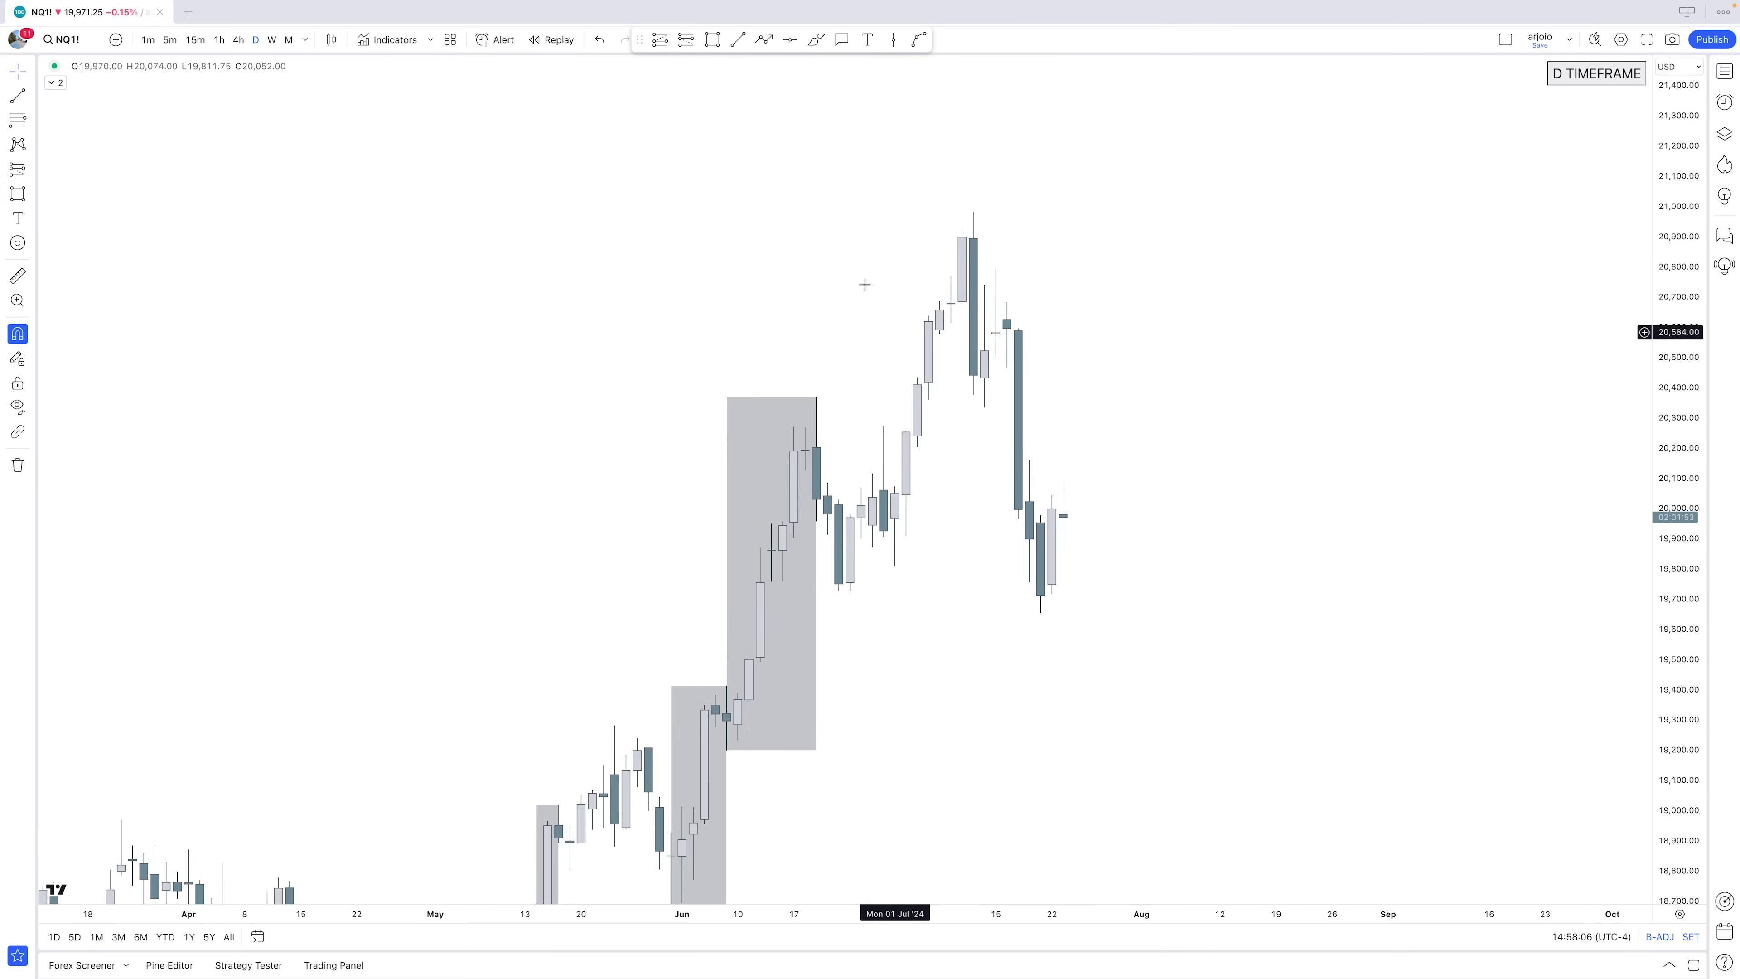
click(712, 40)
mouse_move(883, 536)
mouse_down()
mouse_move(962, 315)
mouse_move(973, 212)
mouse_up()
drag(883, 536, 896, 565)
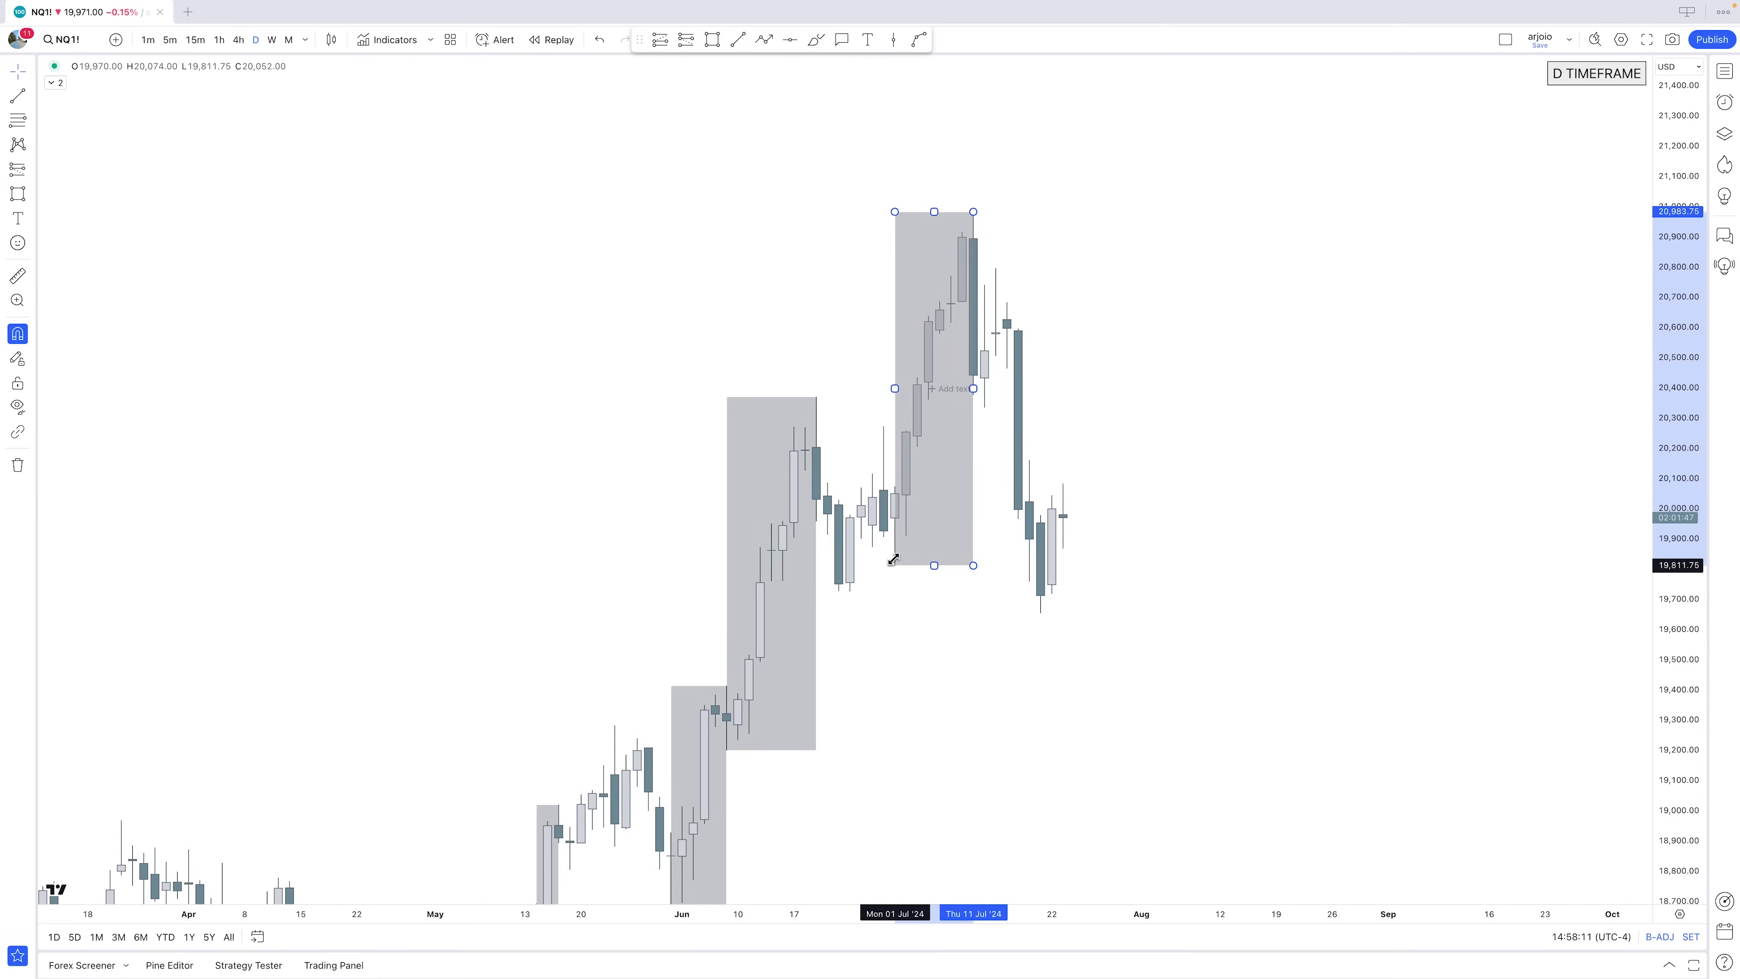
click(1004, 469)
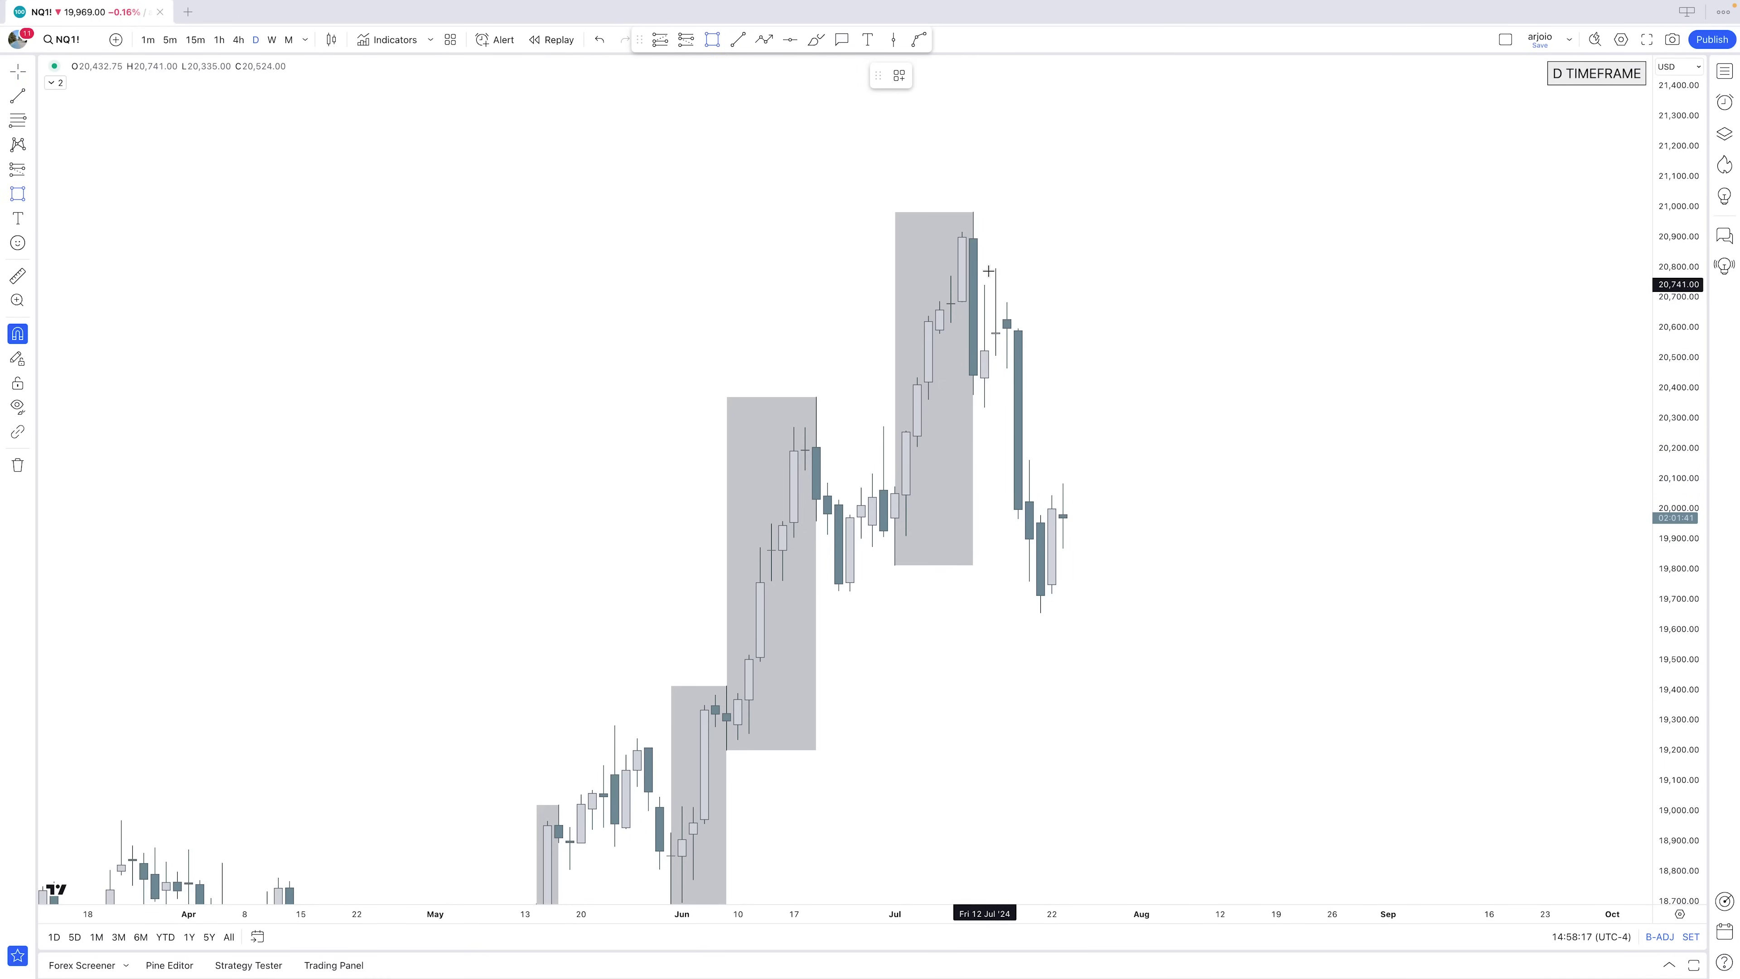
Draw a rectangle over the fall from the 15 July high, about 20,790, to the 19 July low, about 19,655
drag(996, 267, 1040, 612)
click(1049, 535)
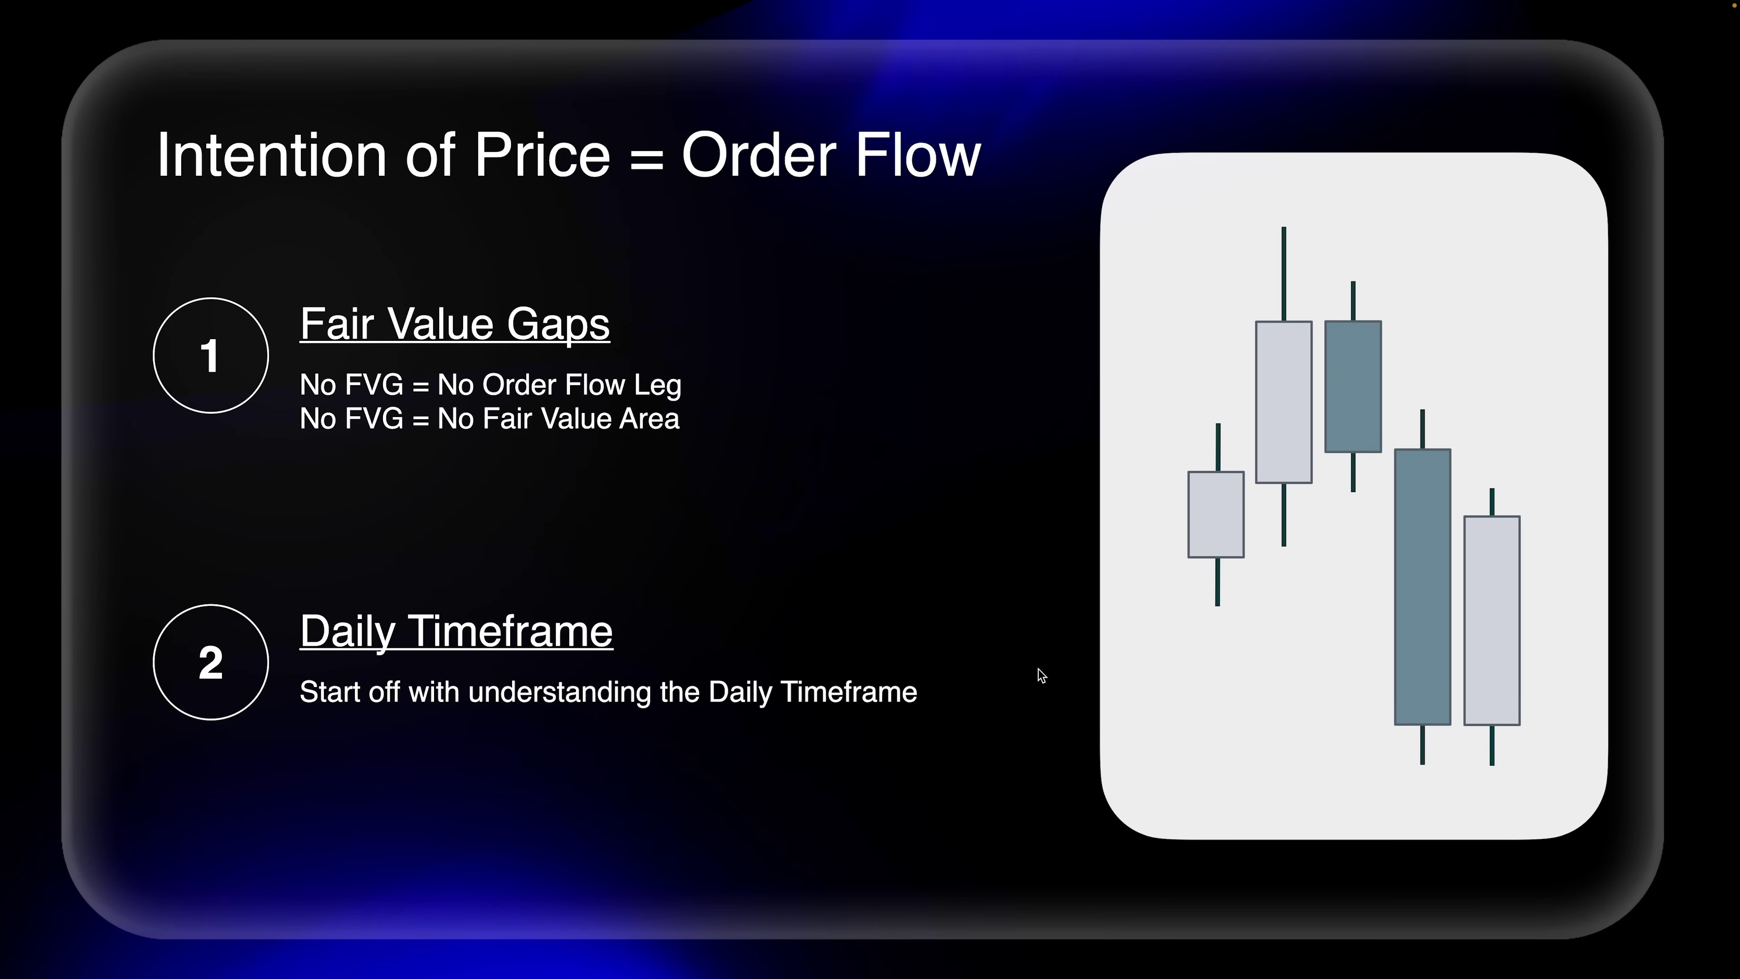
key(Right)
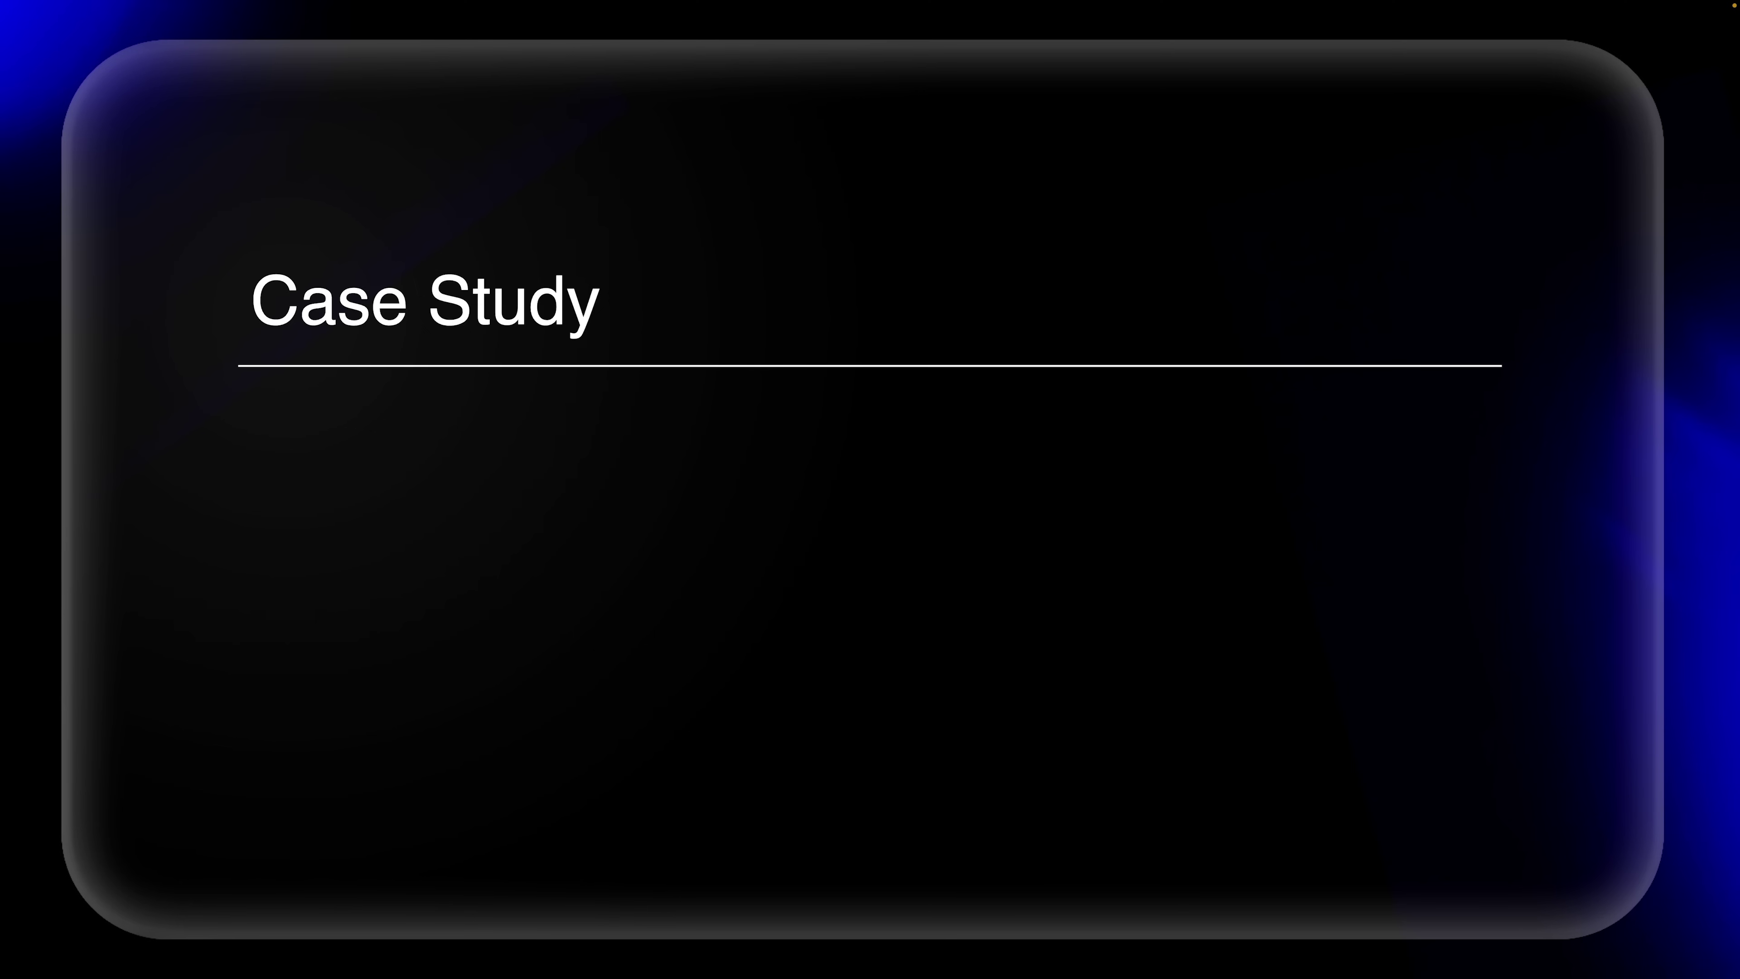
click(1039, 669)
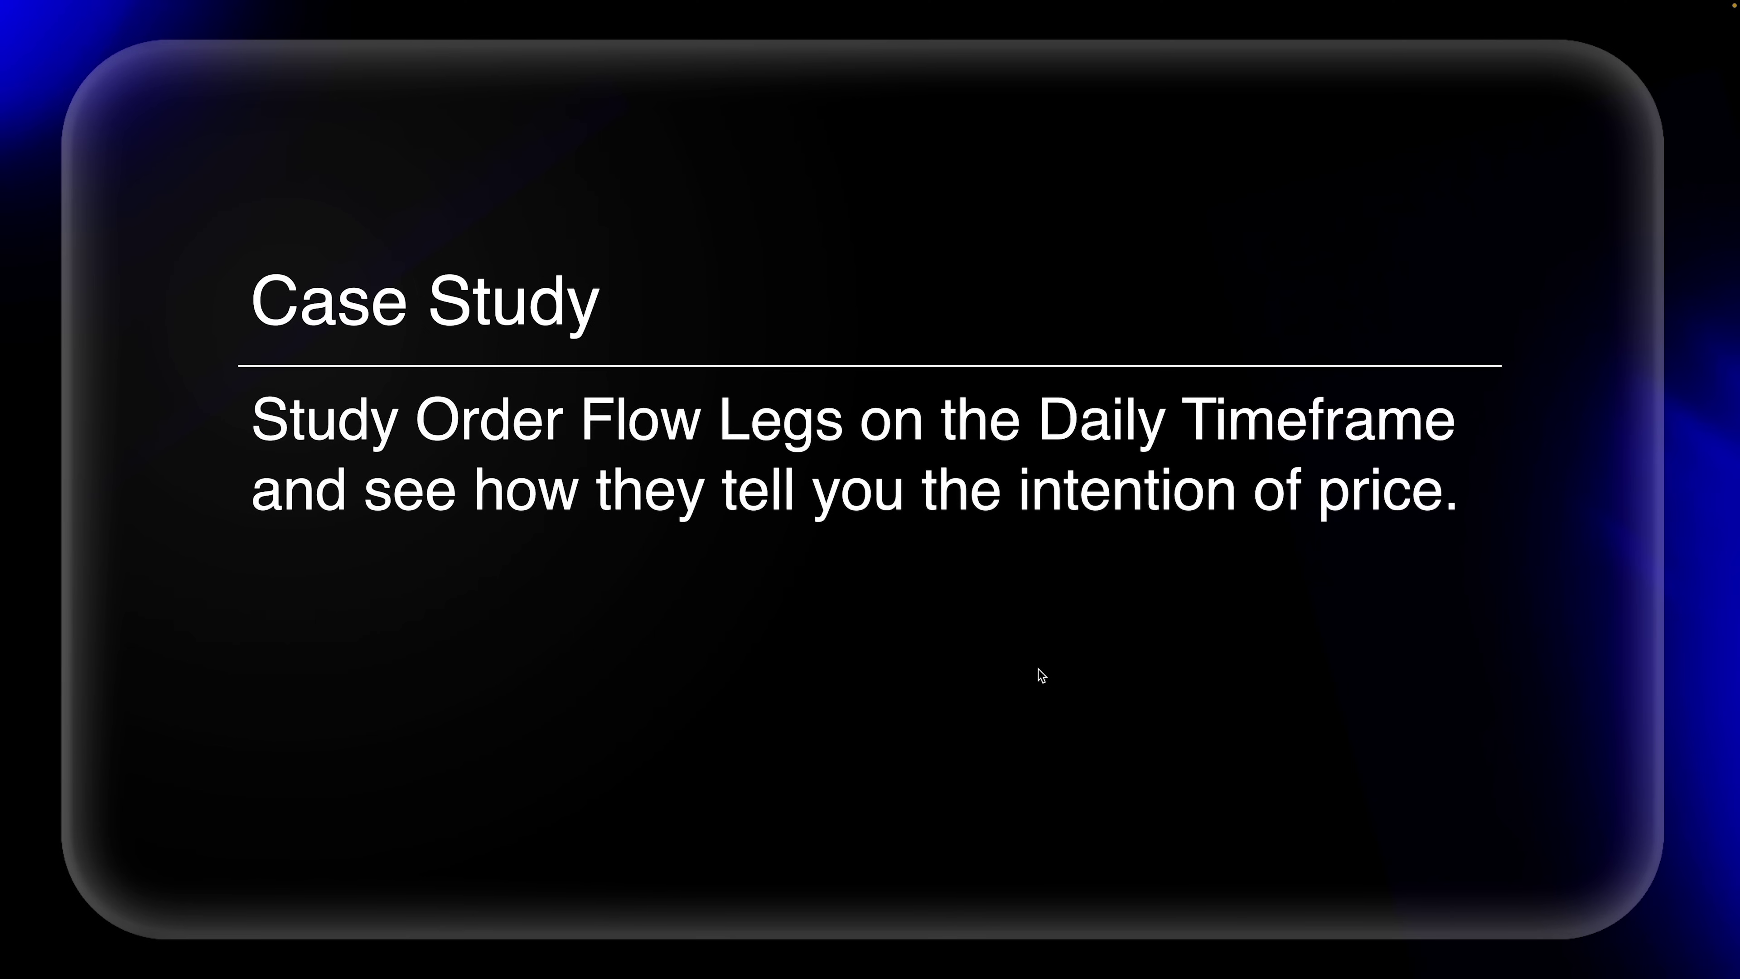